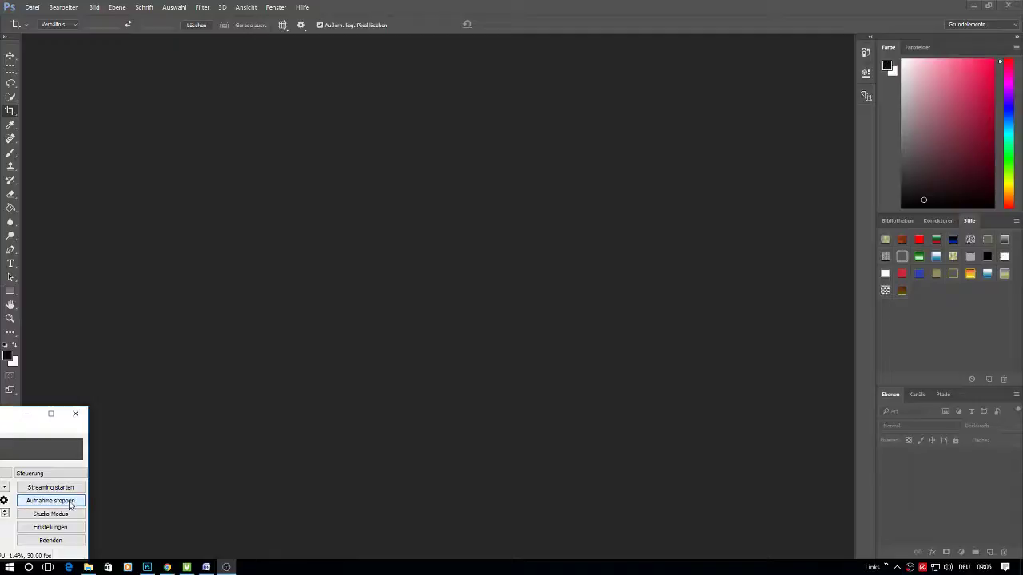
# Step: Create a transparent 4000 × 4000 px, 300 ppi document from Datei > Neu
pyautogui.click(33, 7)
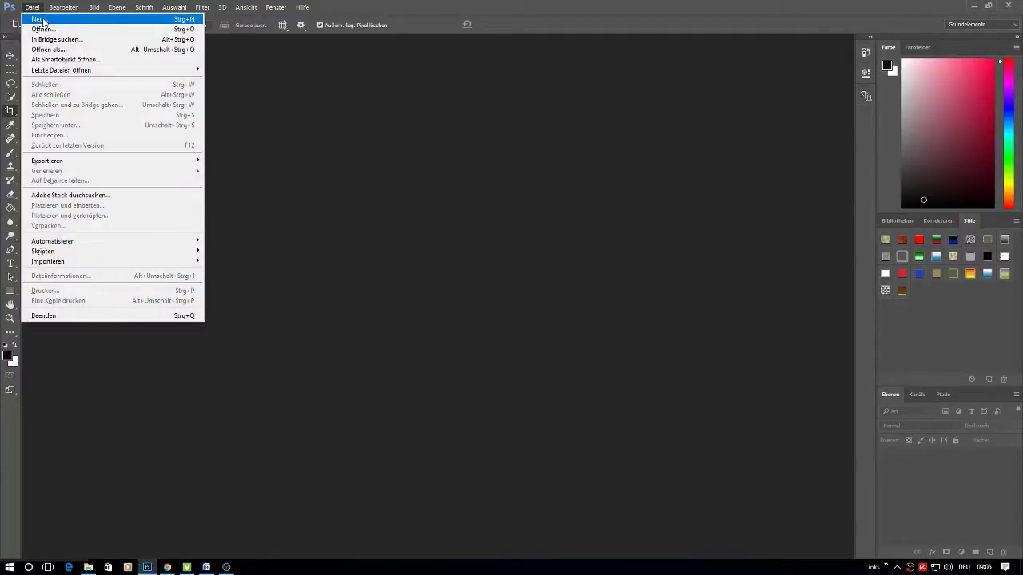
pyautogui.click(44, 21)
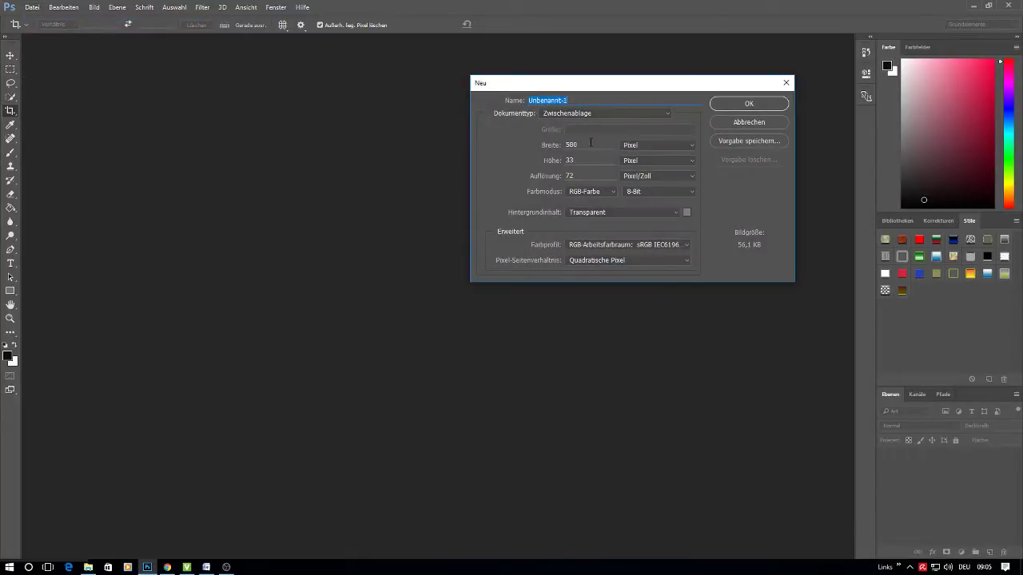
pyautogui.moveTo(593, 145); pyautogui.dragTo(520, 147)
pyautogui.write('4000')
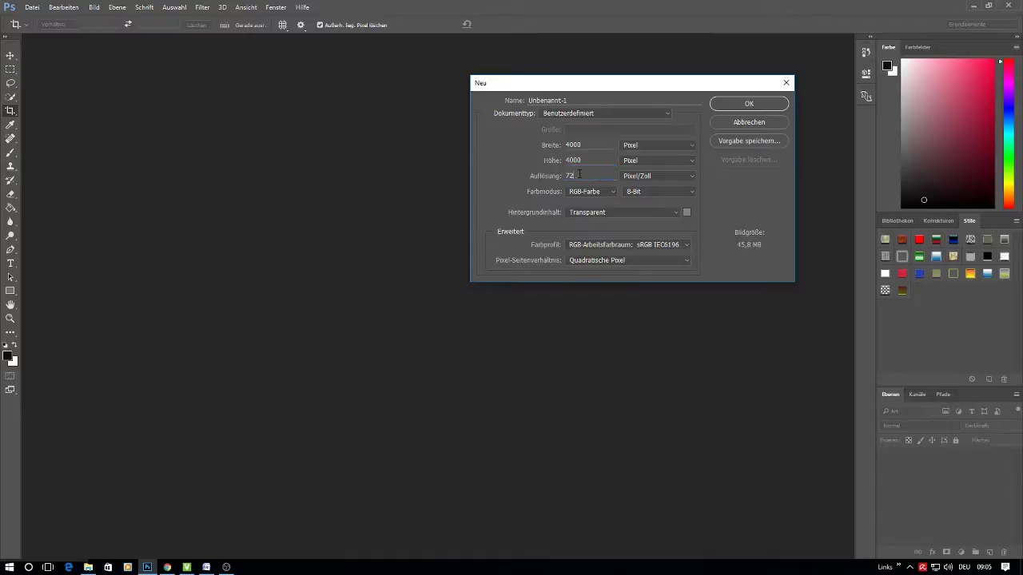
pyautogui.click(742, 105)
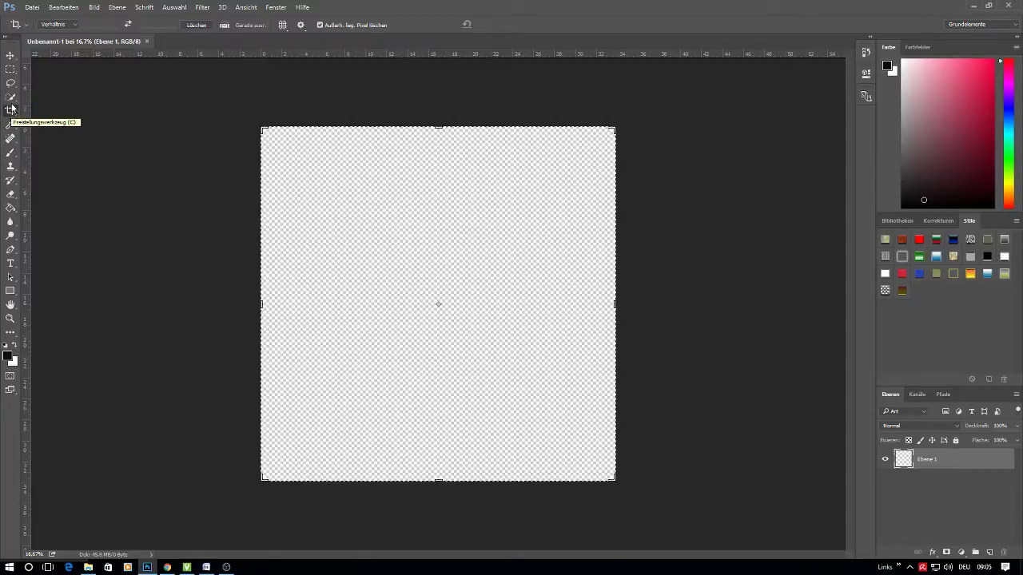
# Step: Draw a large rectangular marquee selection starting at the canvas top-left
pyautogui.click(12, 98)
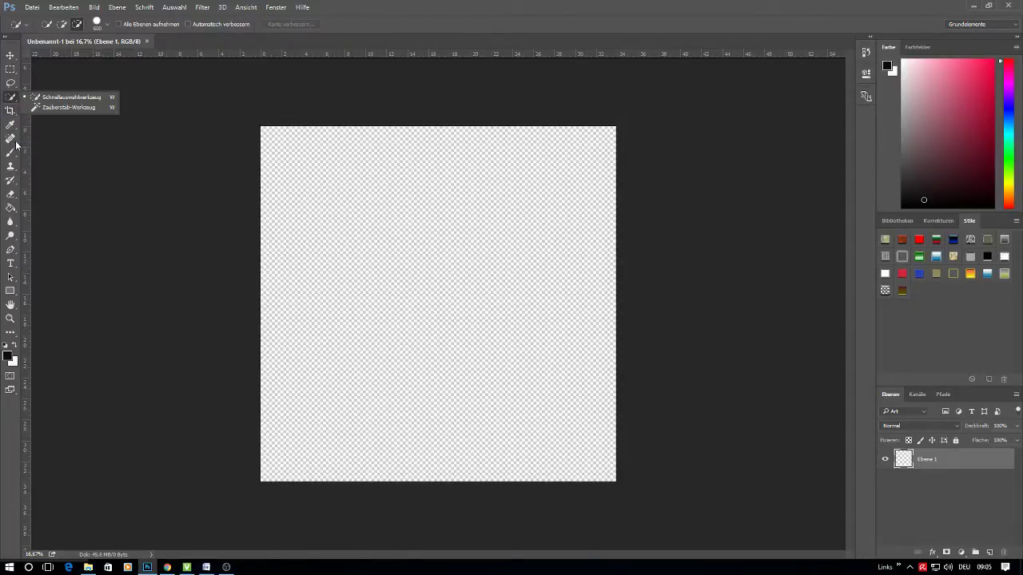
pyautogui.click(10, 70)
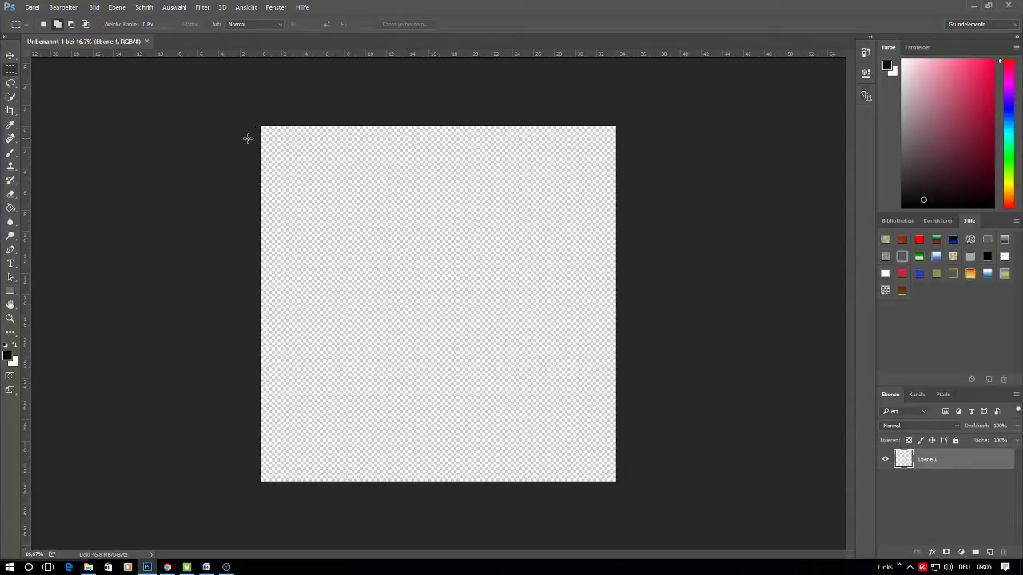
pyautogui.moveTo(226, 119); pyautogui.dragTo(470, 320)
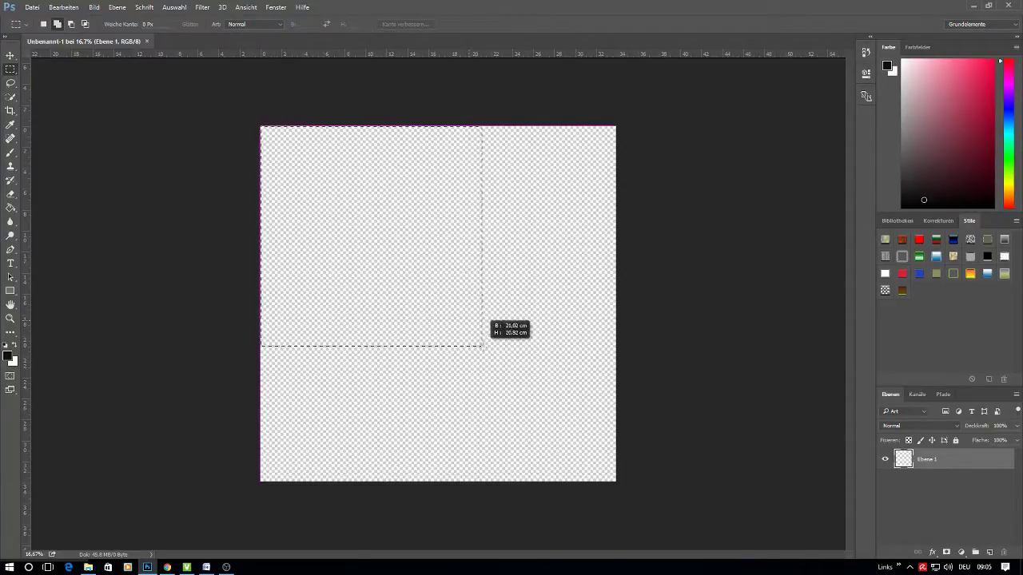
pyautogui.moveTo(470, 320)
pyautogui.mouseDown()
pyautogui.moveTo(569, 406)
pyautogui.moveTo(563, 431)
pyautogui.mouseUp()
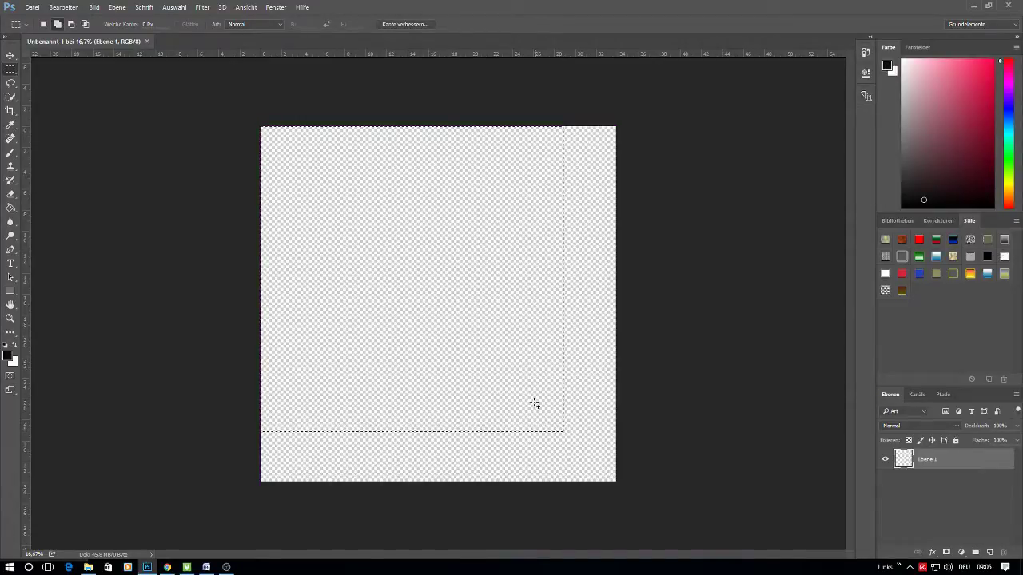
# Step: Fill the selection with a bright blue-violet foreground colour using the Paint Bucket
pyautogui.click(10, 292)
pyautogui.click(10, 208)
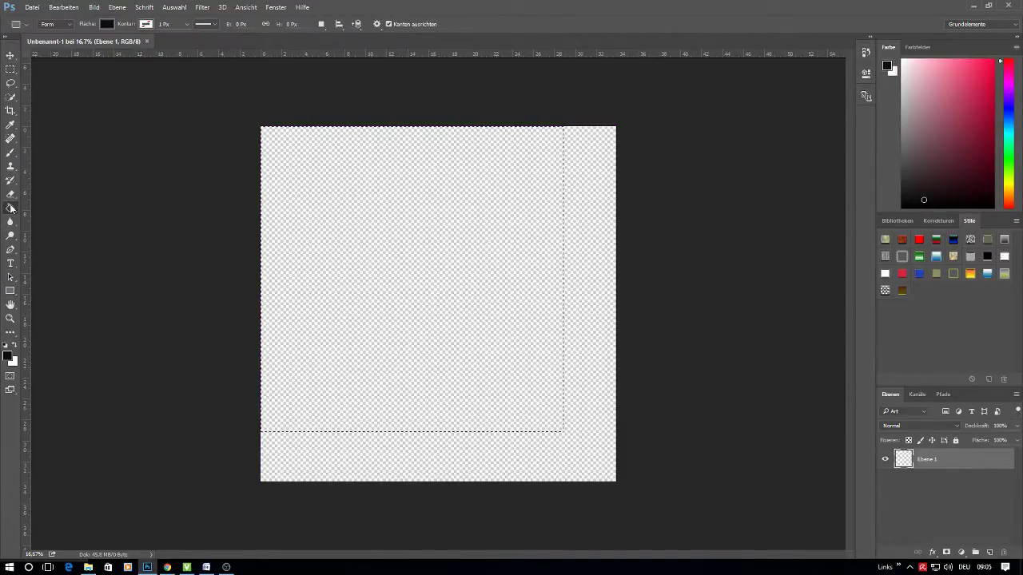
pyautogui.click(8, 357)
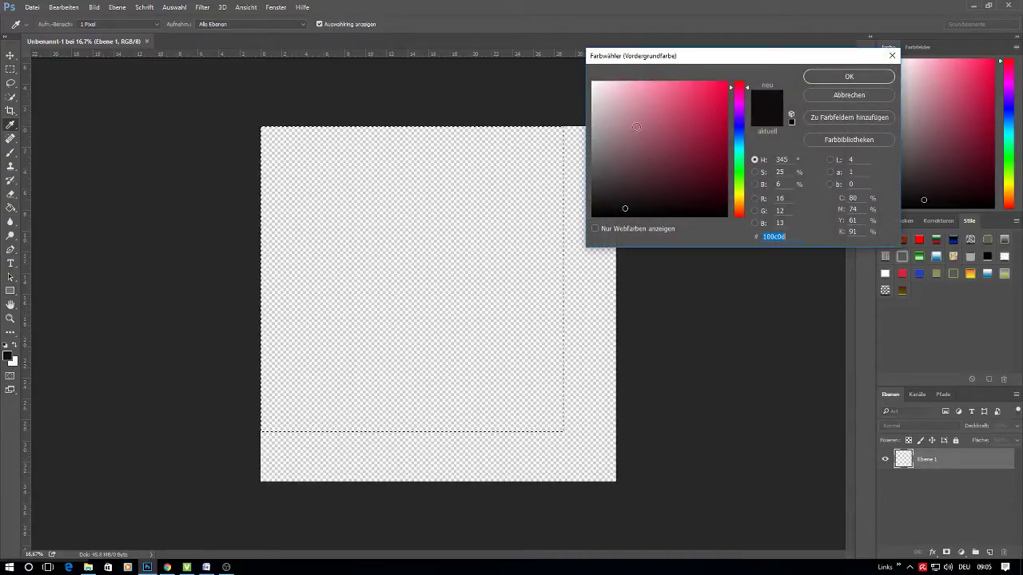
pyautogui.click(742, 121)
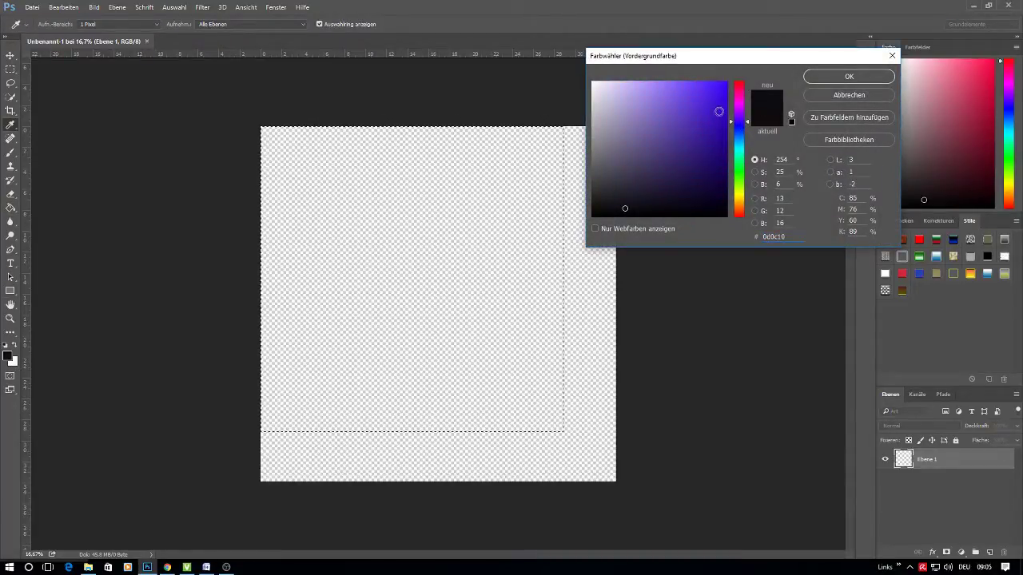
pyautogui.click(718, 111)
pyautogui.click(848, 76)
pyautogui.click(439, 240)
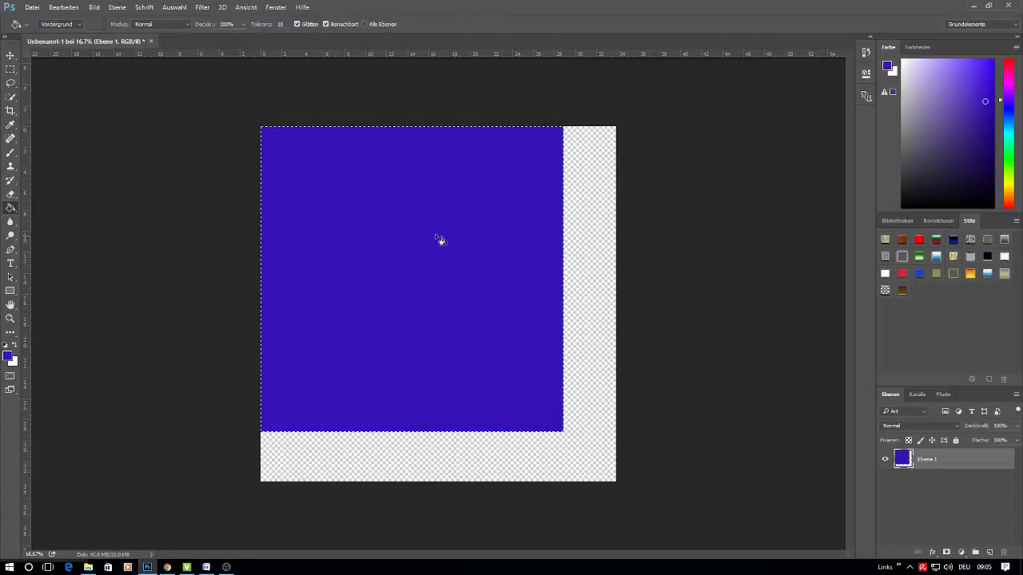
pyautogui.click(11, 69)
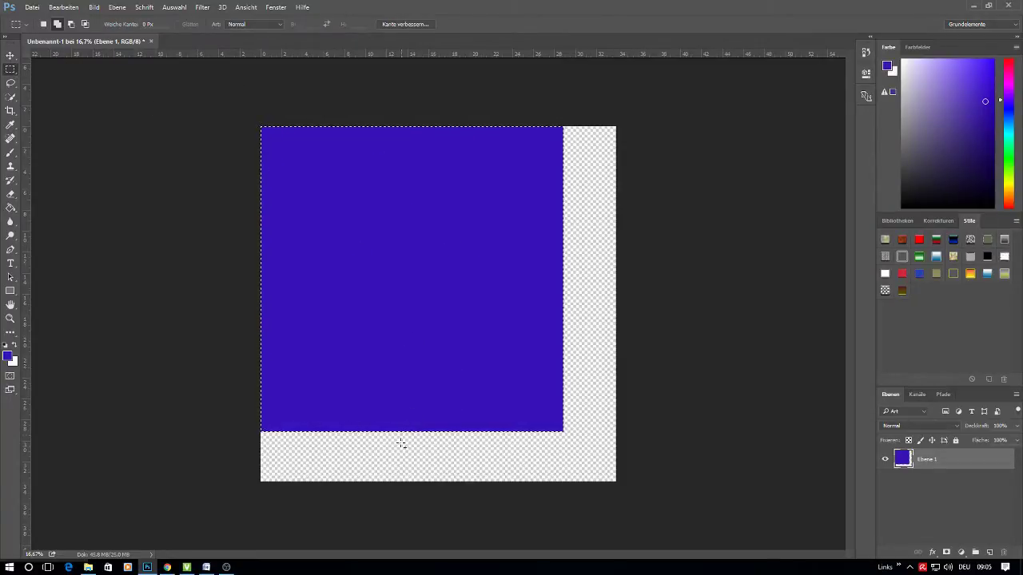
# Step: Draw a trial rectangle near the bottom, then deselect everything
pyautogui.moveTo(398, 448); pyautogui.dragTo(547, 294)
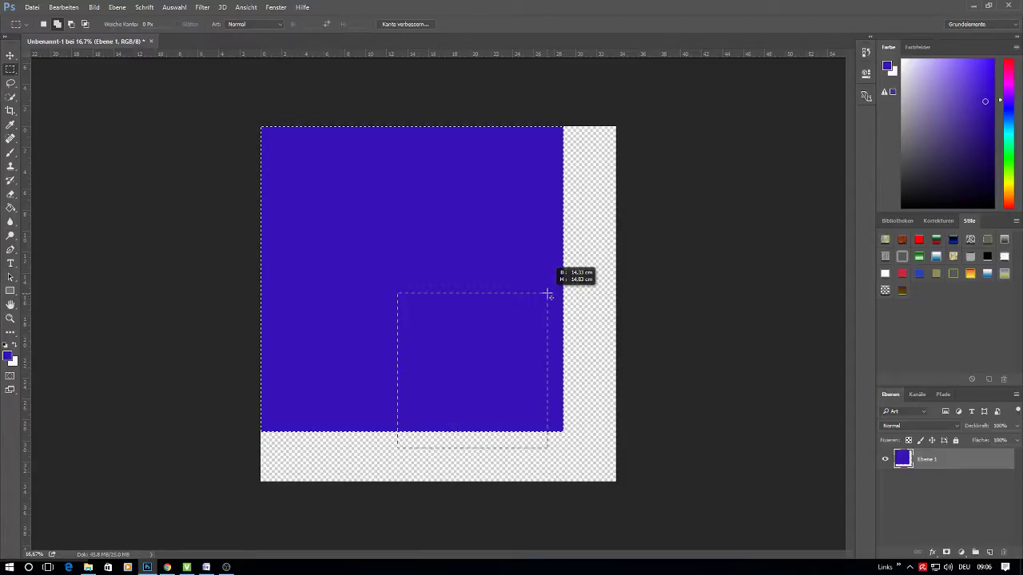
pyautogui.moveTo(548, 294); pyautogui.dragTo(548, 296)
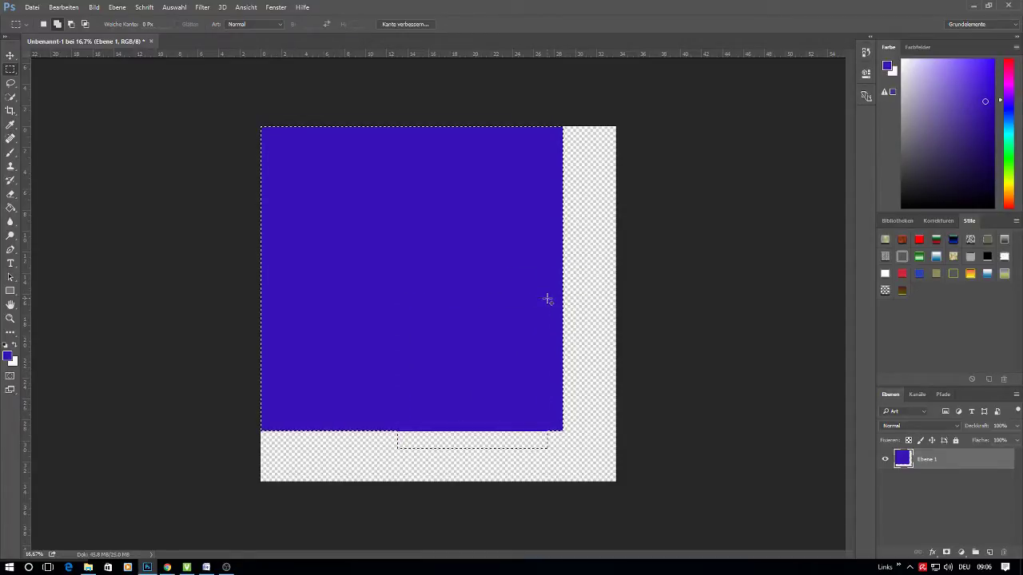
pyautogui.click(166, 9)
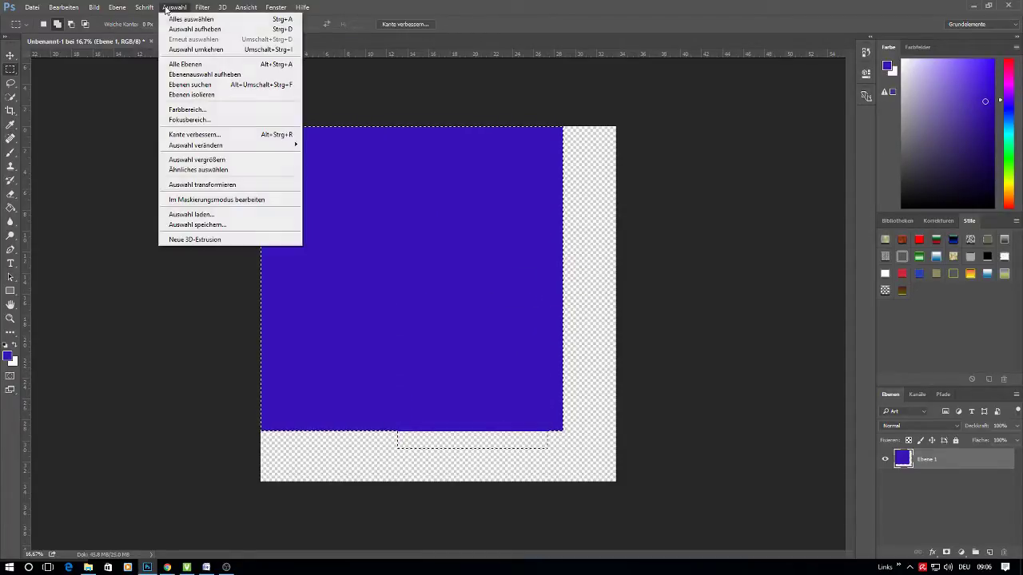
pyautogui.click(194, 29)
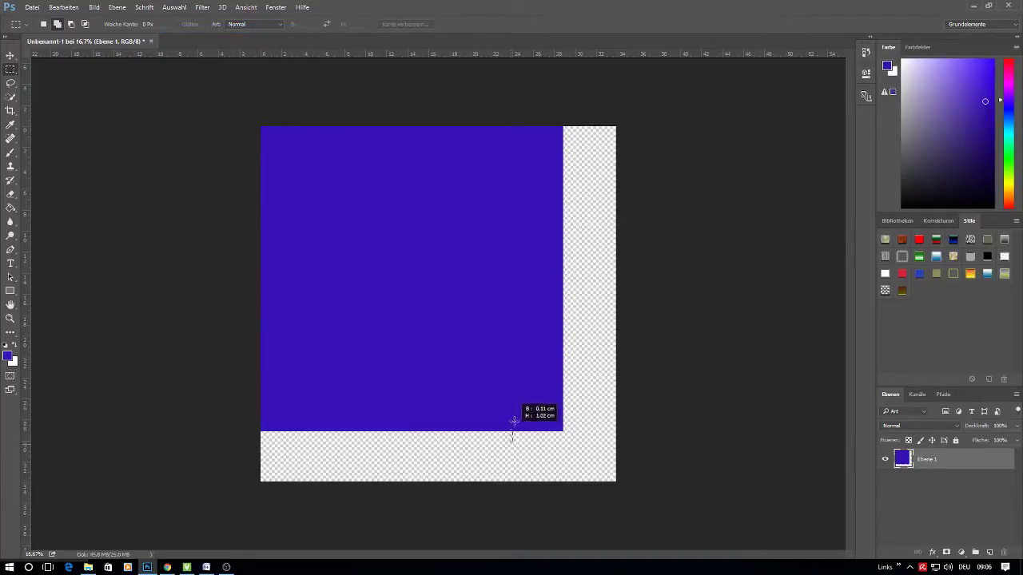
# Step: Select the rising bar rectangles and delete their blue fill to leave transparent bars
pyautogui.click(551, 136)
pyautogui.moveTo(517, 435)
pyautogui.mouseDown()
pyautogui.moveTo(565, 142)
pyautogui.moveTo(510, 445)
pyautogui.moveTo(500, 191)
pyautogui.mouseUp()
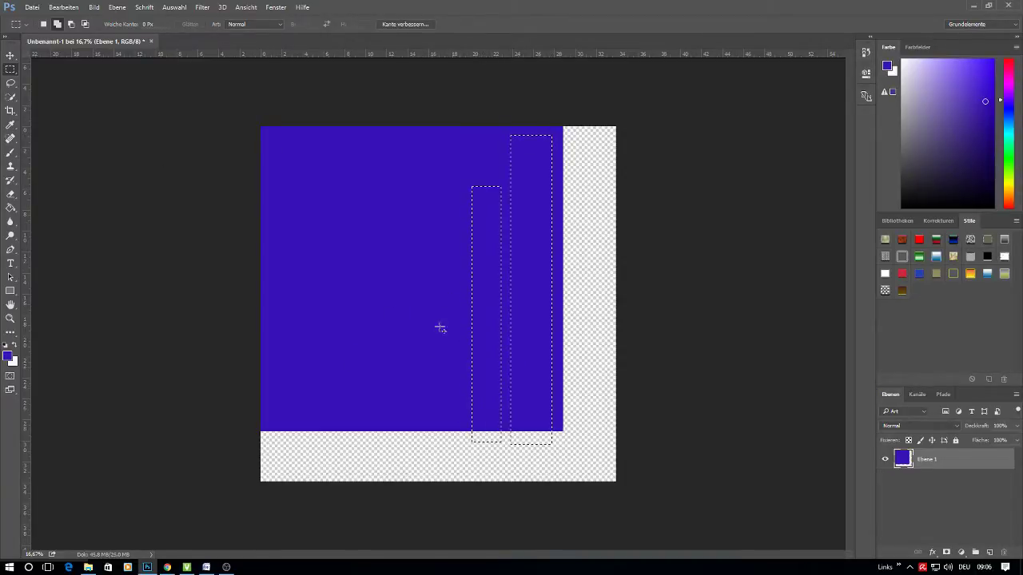
pyautogui.moveTo(415, 474)
pyautogui.mouseDown()
pyautogui.moveTo(454, 201)
pyautogui.moveTo(463, 217)
pyautogui.mouseUp()
pyautogui.moveTo(365, 451); pyautogui.dragTo(406, 232)
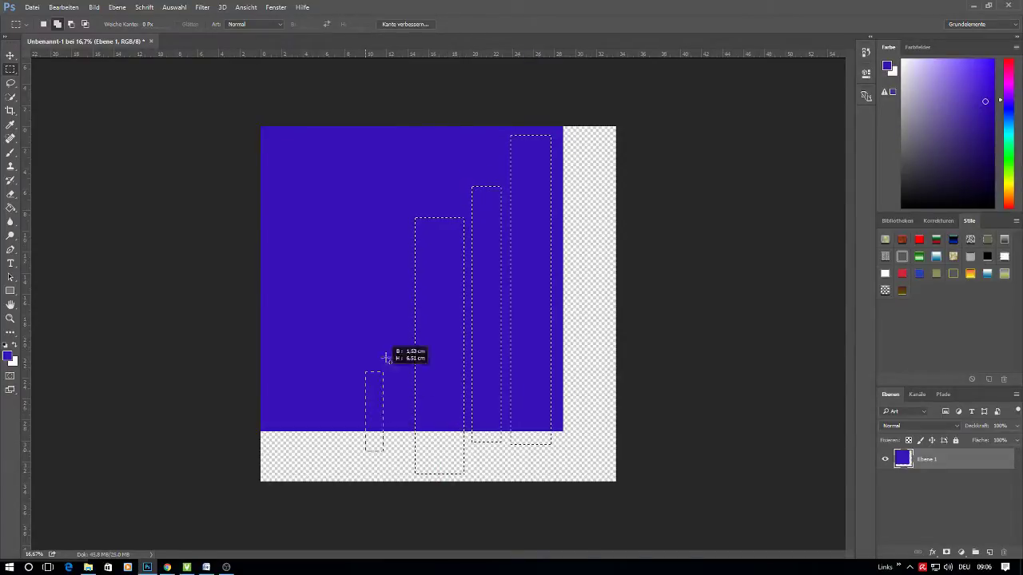
pyautogui.moveTo(322, 454); pyautogui.dragTo(349, 280)
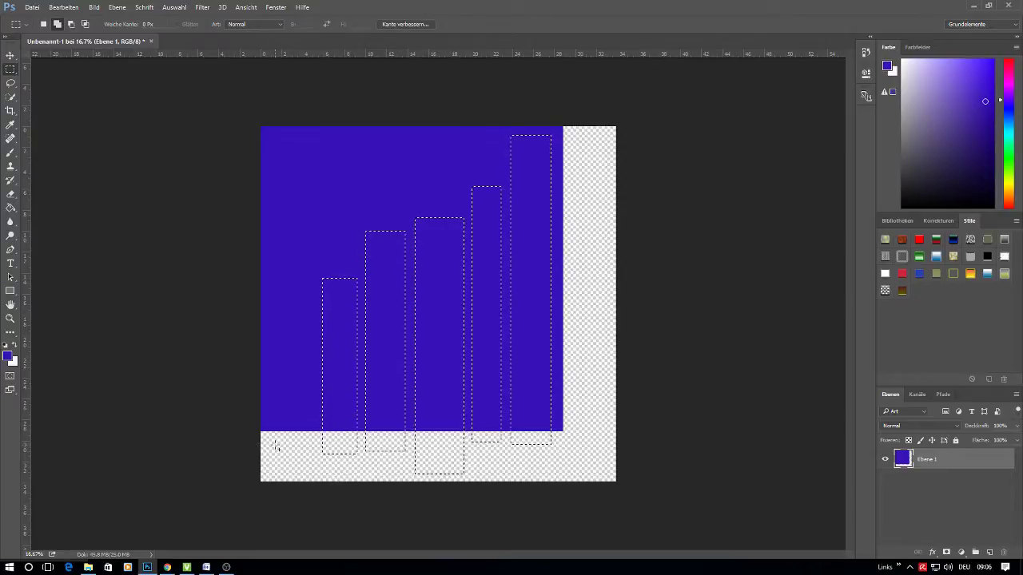
pyautogui.moveTo(284, 408); pyautogui.dragTo(318, 306)
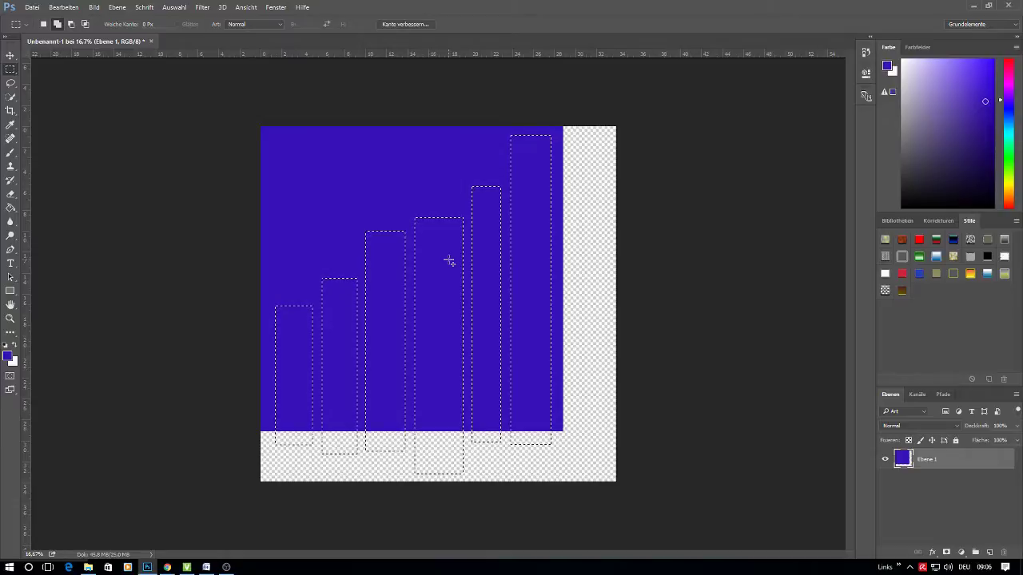
pyautogui.press('Delete')
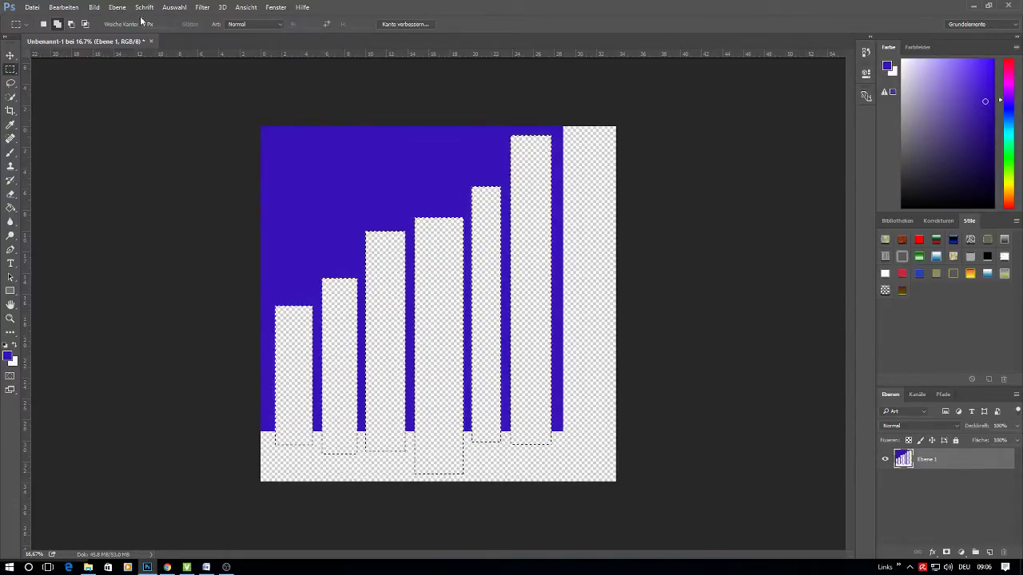
# Step: Set the foreground colour to dark purple 562769
pyautogui.press('x')
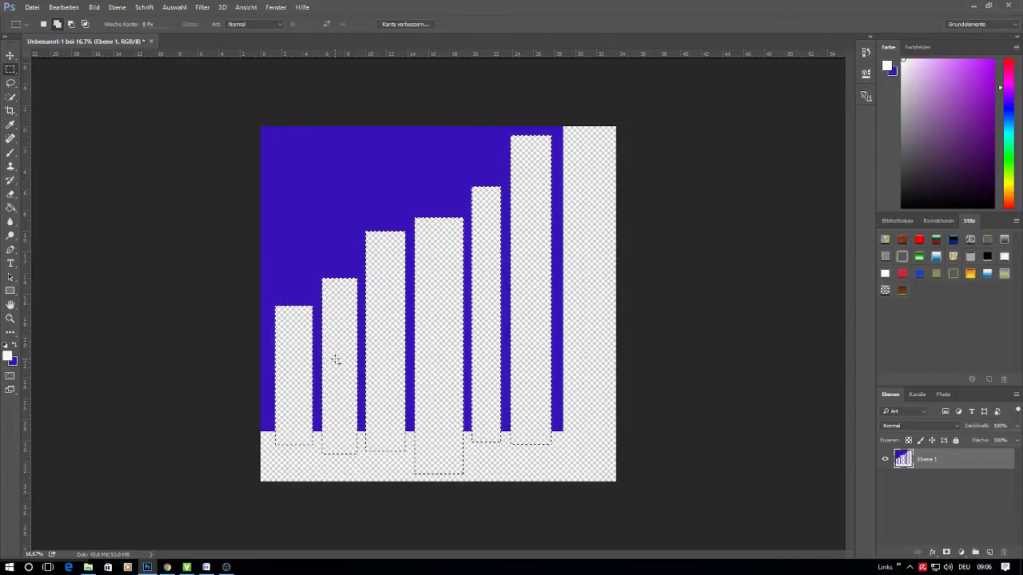
pyautogui.click(8, 356)
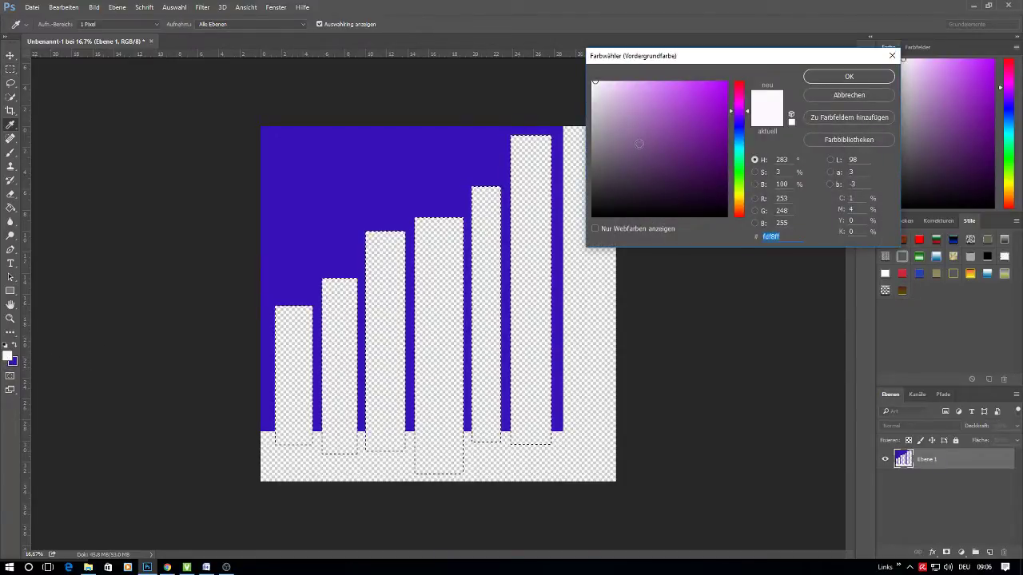
pyautogui.click(657, 108)
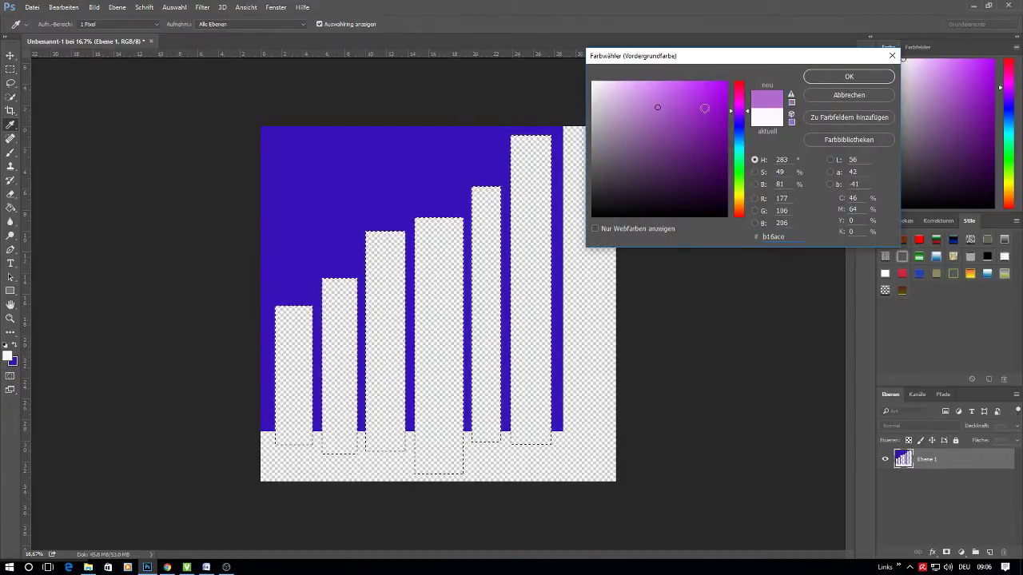
pyautogui.click(645, 156)
pyautogui.click(677, 161)
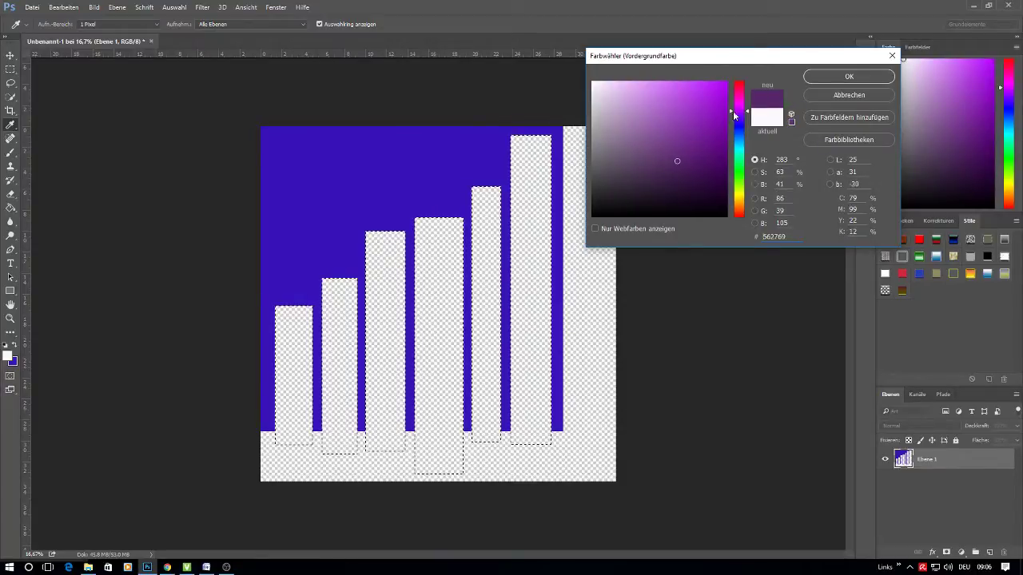
pyautogui.click(824, 78)
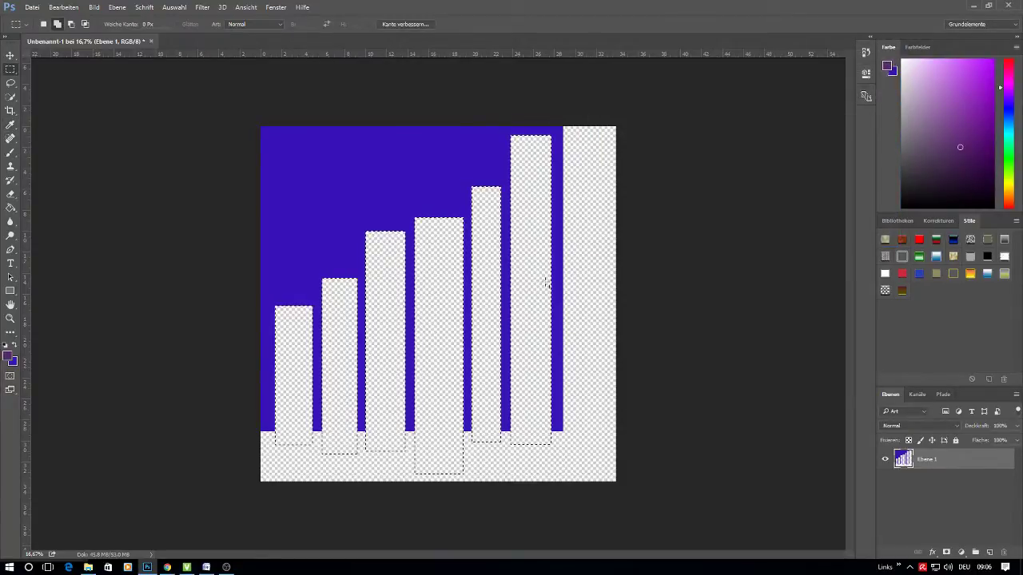
# Step: Fill the bar selections with the dark purple and deselect them
pyautogui.click(11, 209)
pyautogui.click(390, 400)
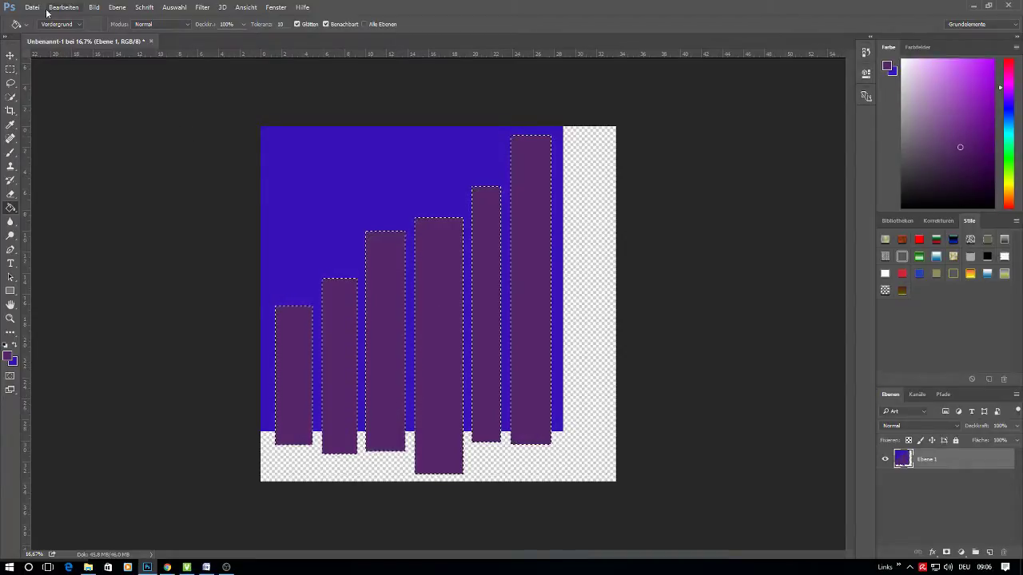
pyautogui.click(174, 7)
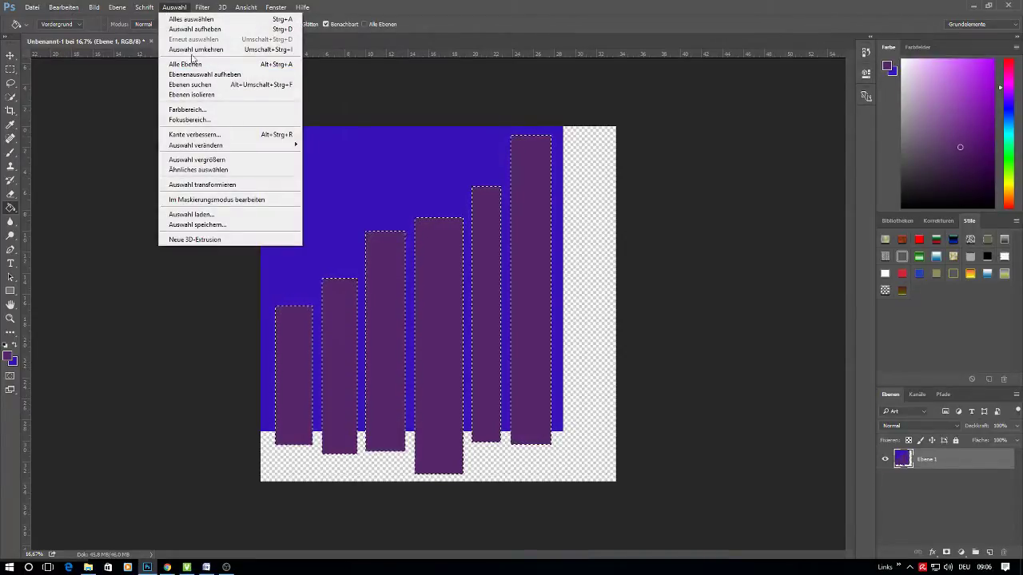
pyautogui.click(195, 28)
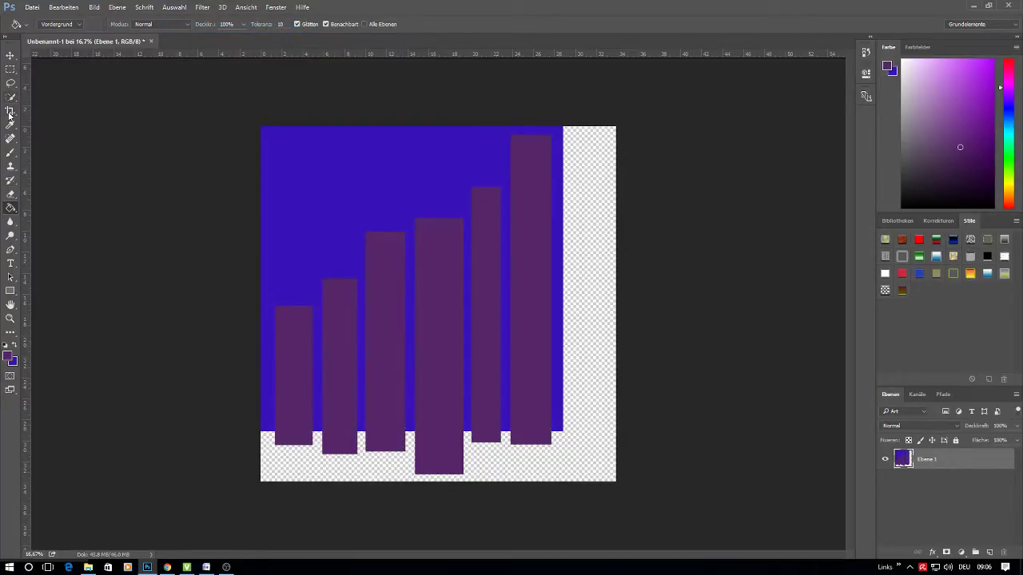
# Step: Build a stepped, staircase-shaped selection across the top from several rectangles
pyautogui.click(10, 69)
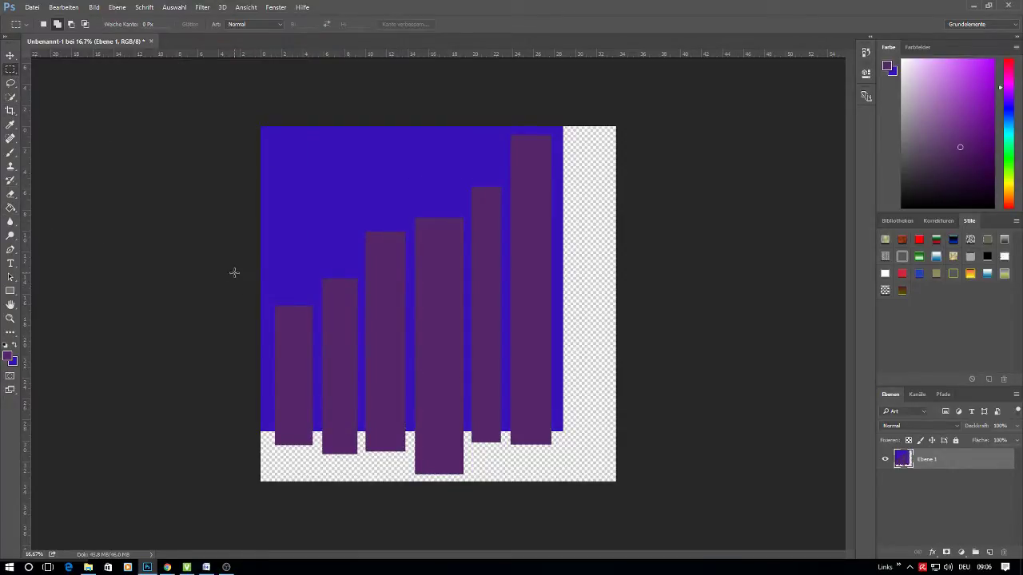
pyautogui.moveTo(270, 134); pyautogui.dragTo(501, 175)
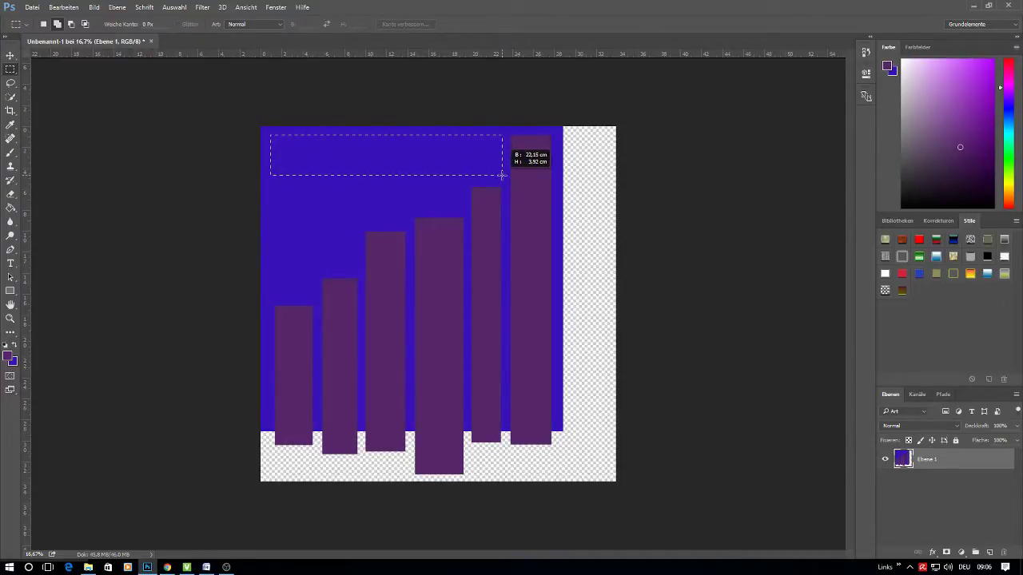
pyautogui.moveTo(502, 175); pyautogui.dragTo(502, 175)
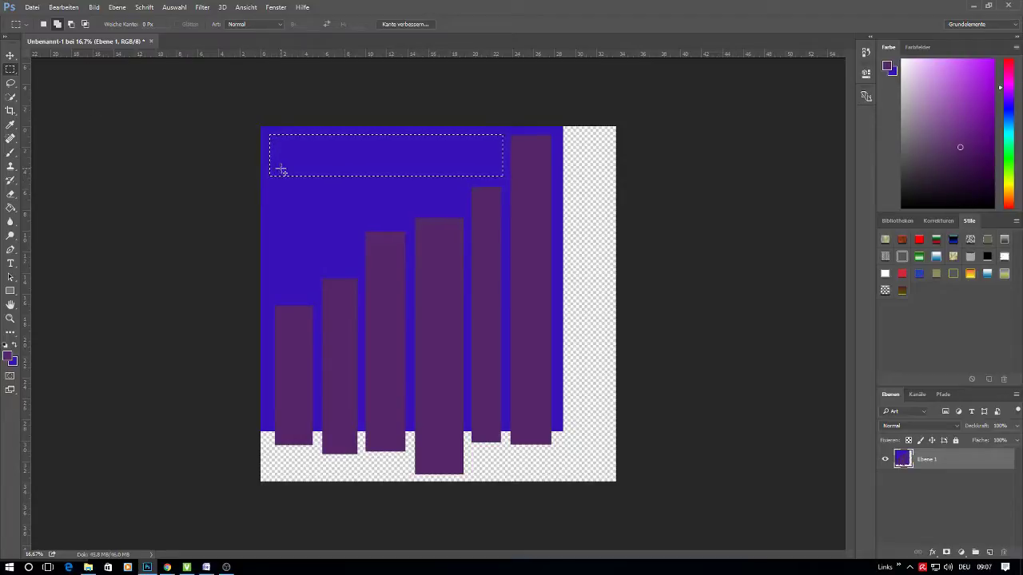
pyautogui.moveTo(282, 170); pyautogui.dragTo(460, 210)
pyautogui.moveTo(297, 204); pyautogui.dragTo(407, 228)
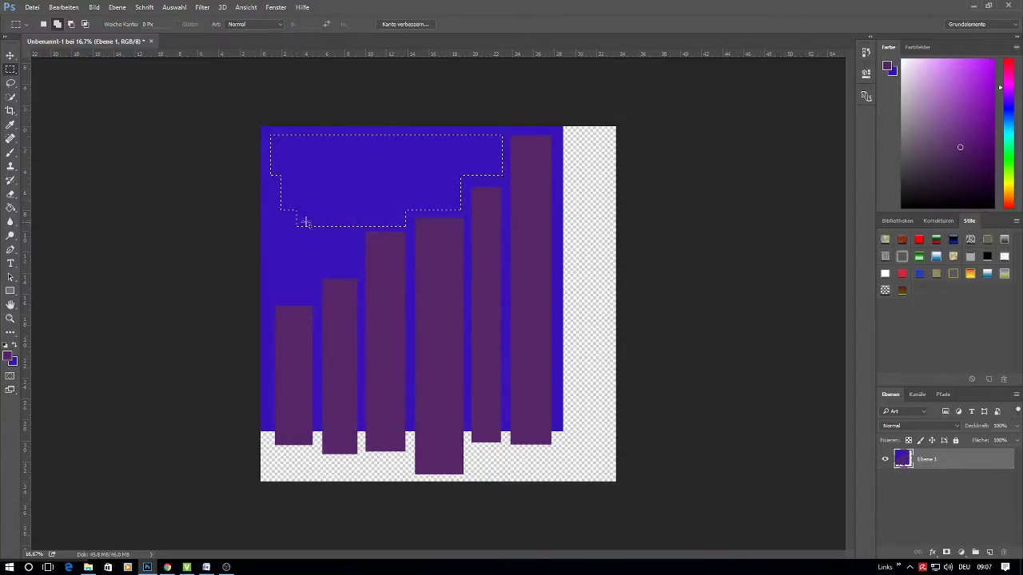
pyautogui.moveTo(306, 222); pyautogui.dragTo(355, 274)
# Step: Fill the stepped selection with white and deselect it
pyautogui.click(10, 125)
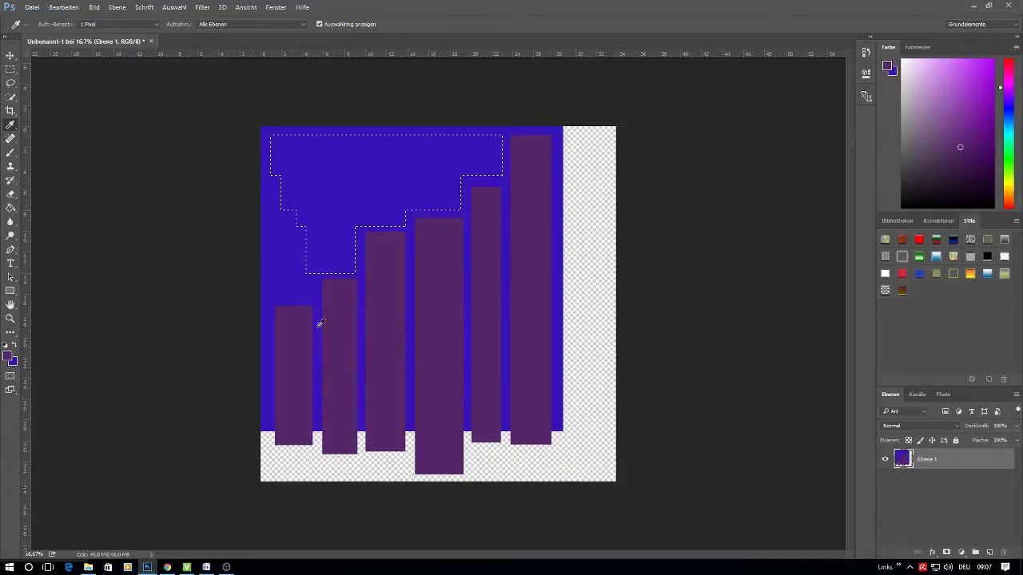
pyautogui.click(339, 318)
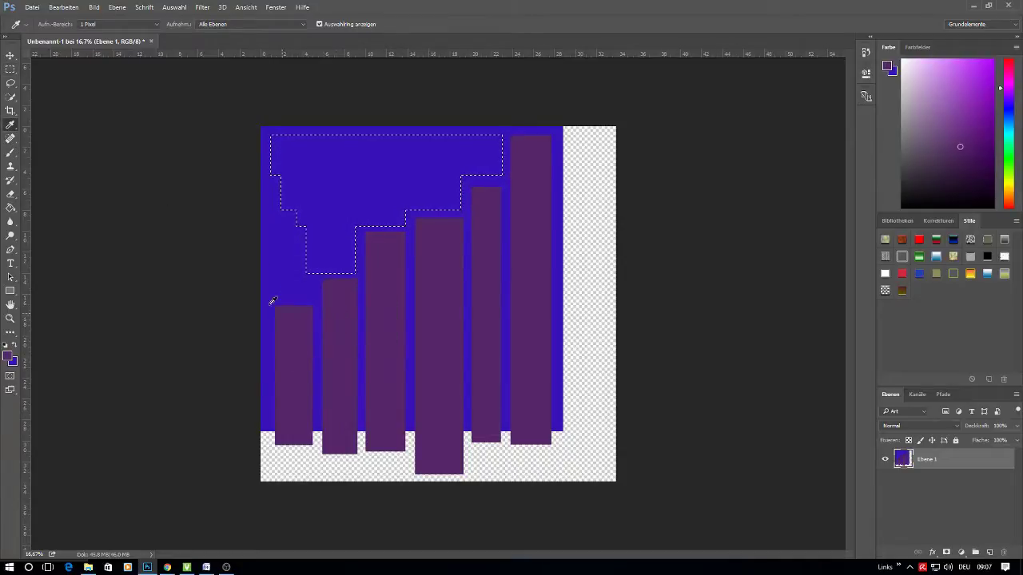
pyautogui.click(10, 357)
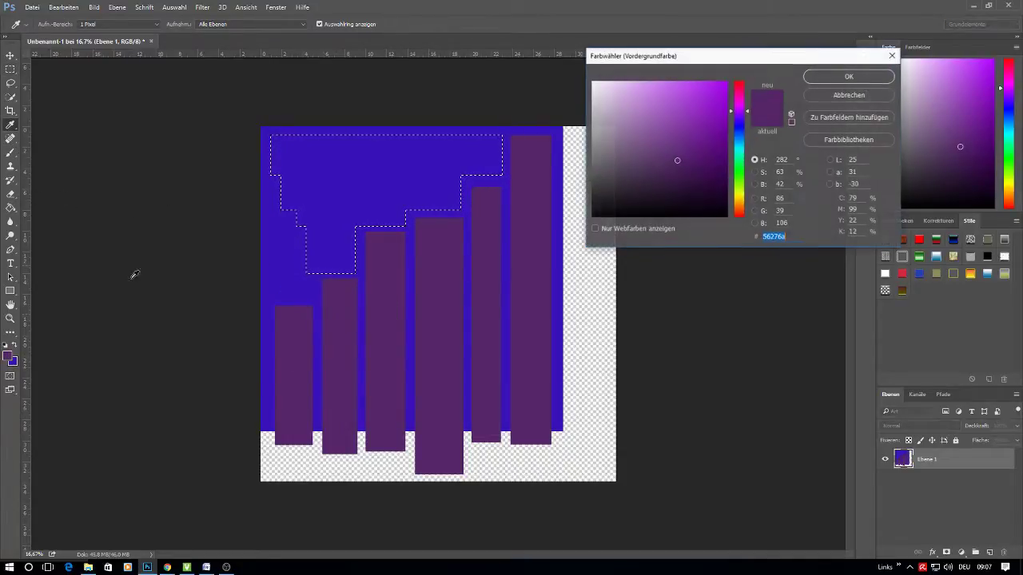
pyautogui.click(595, 82)
pyautogui.click(849, 77)
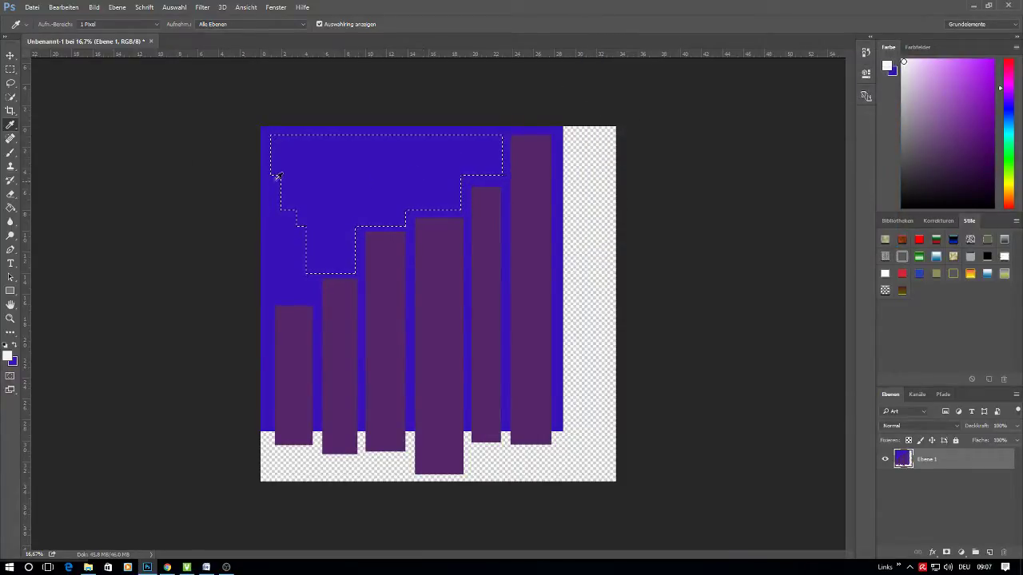
pyautogui.click(10, 209)
pyautogui.click(306, 183)
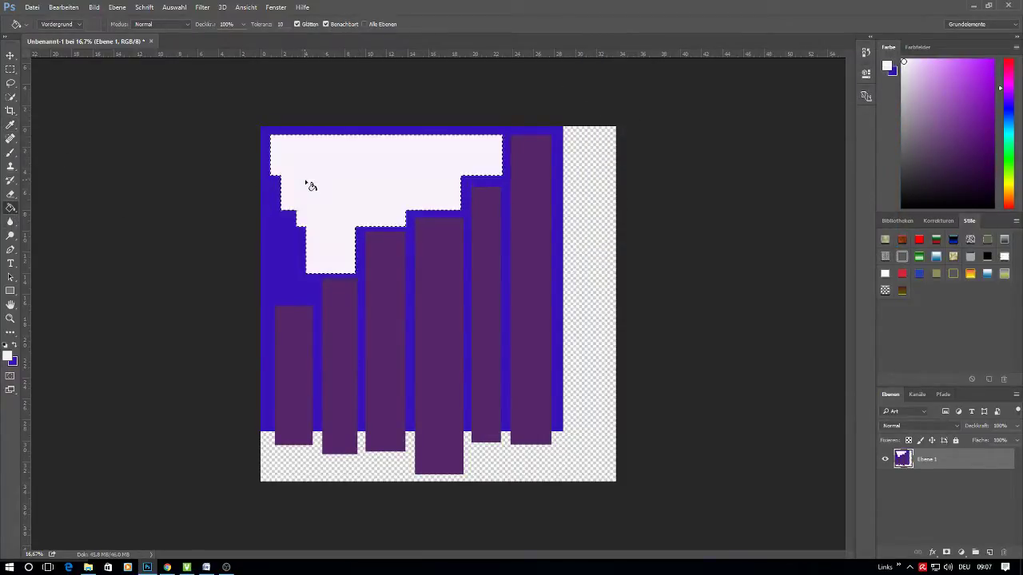
pyautogui.click(164, 8)
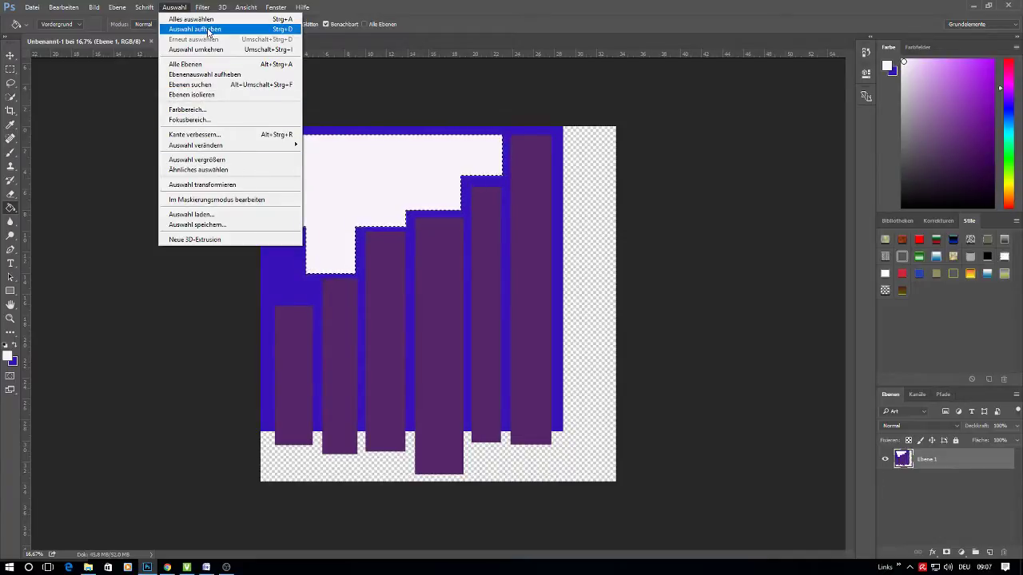
pyautogui.click(198, 29)
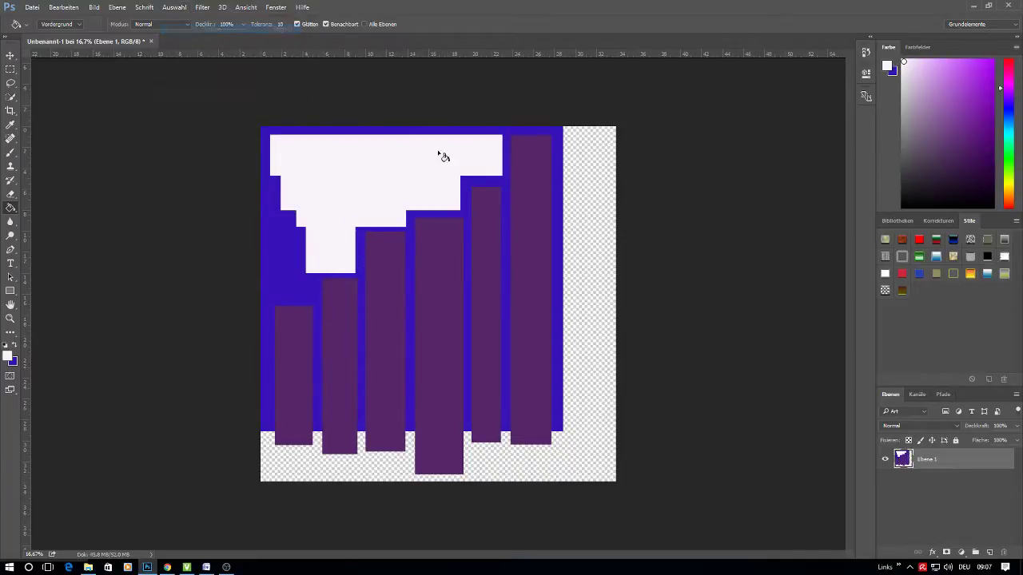
pyautogui.click(202, 8)
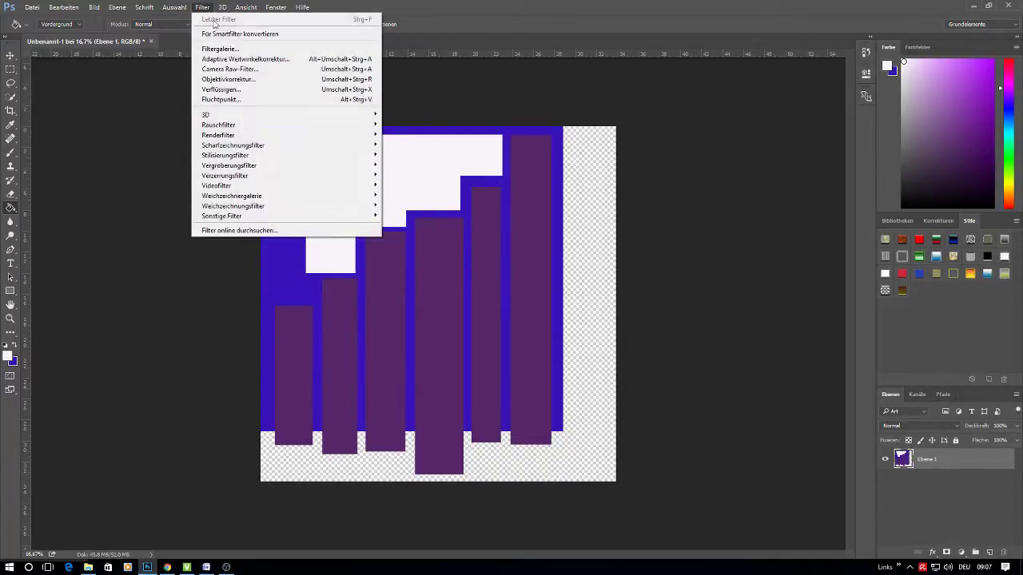
# Step: In Verflüssigen with brush size 246, pull white drips down between the bars
pyautogui.click(228, 90)
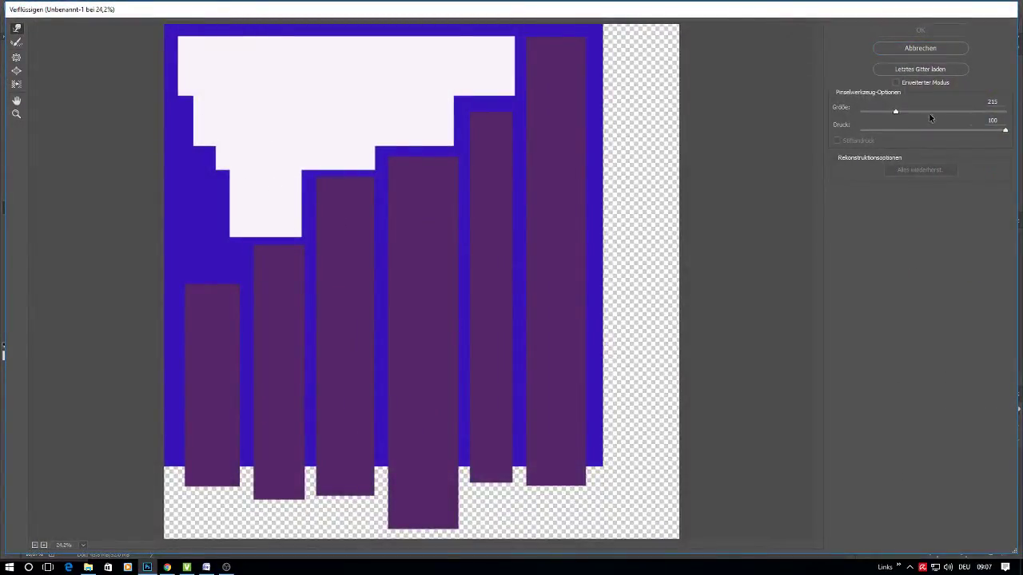
pyautogui.click(914, 112)
pyautogui.moveTo(264, 223); pyautogui.dragTo(257, 372)
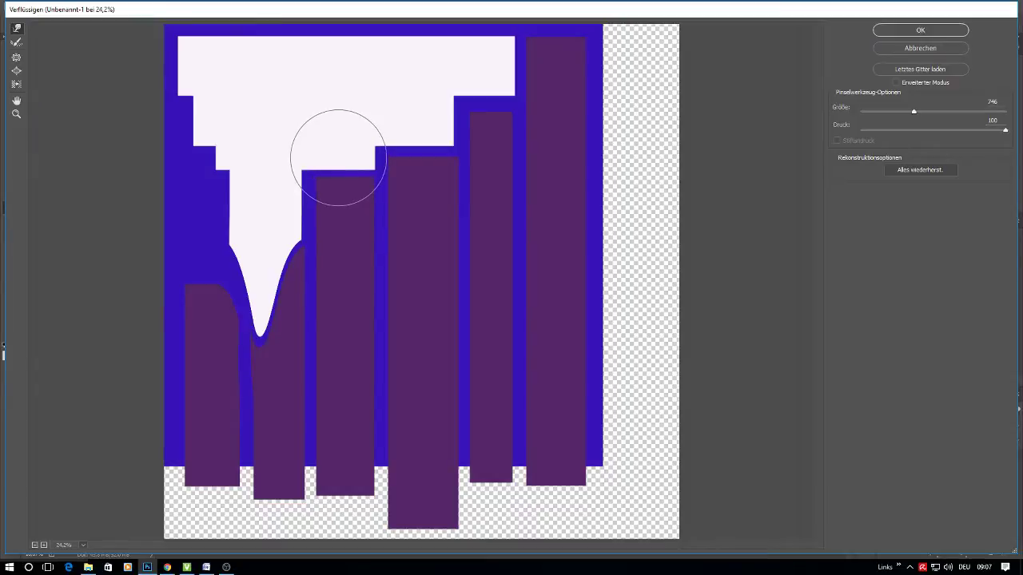
pyautogui.moveTo(338, 155); pyautogui.dragTo(335, 299)
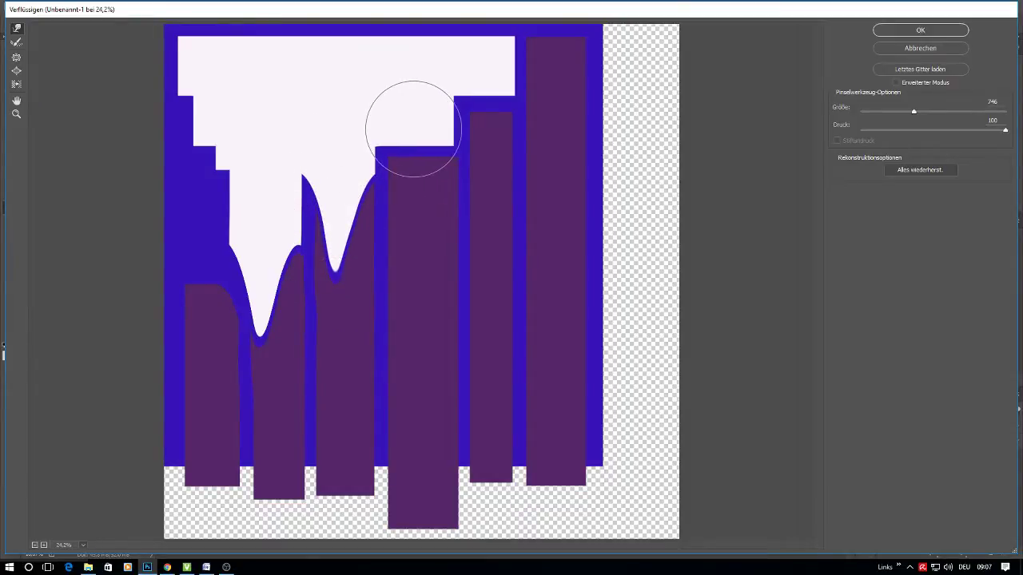
pyautogui.moveTo(410, 119); pyautogui.dragTo(415, 297)
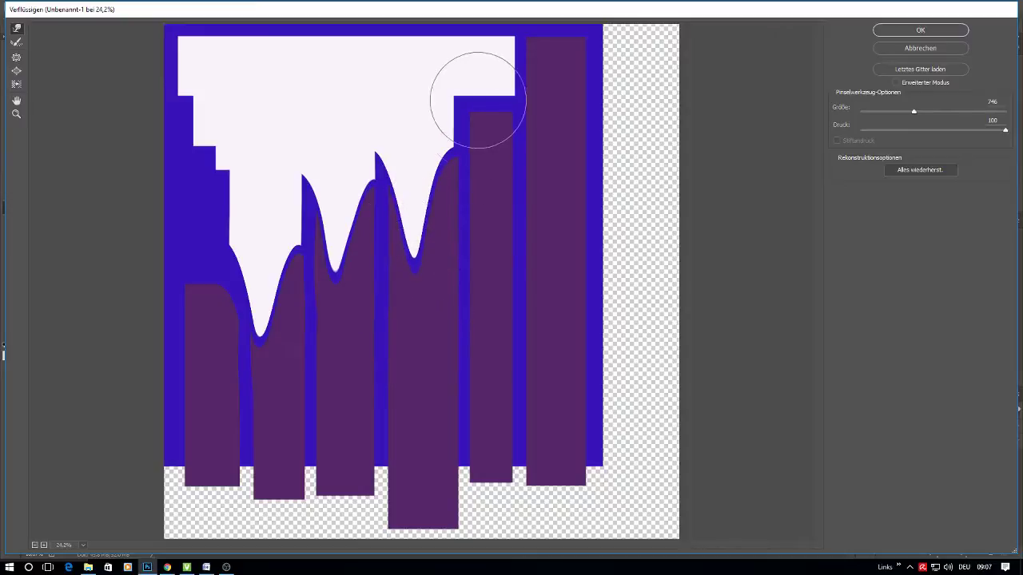
pyautogui.moveTo(482, 81); pyautogui.dragTo(479, 234)
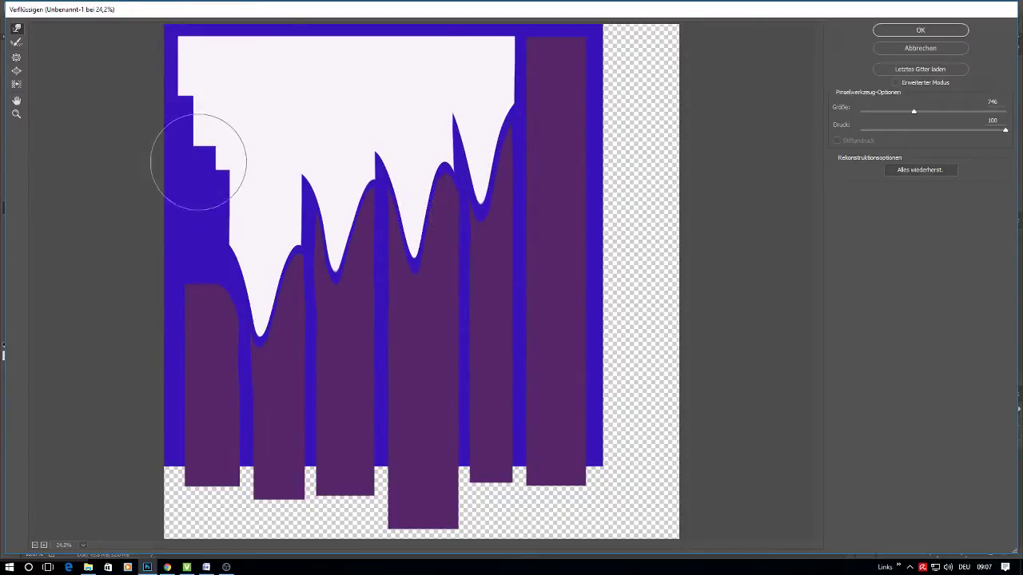
# Step: Round the bar tops and push the top-left edges into waves
pyautogui.moveTo(202, 312); pyautogui.dragTo(200, 240)
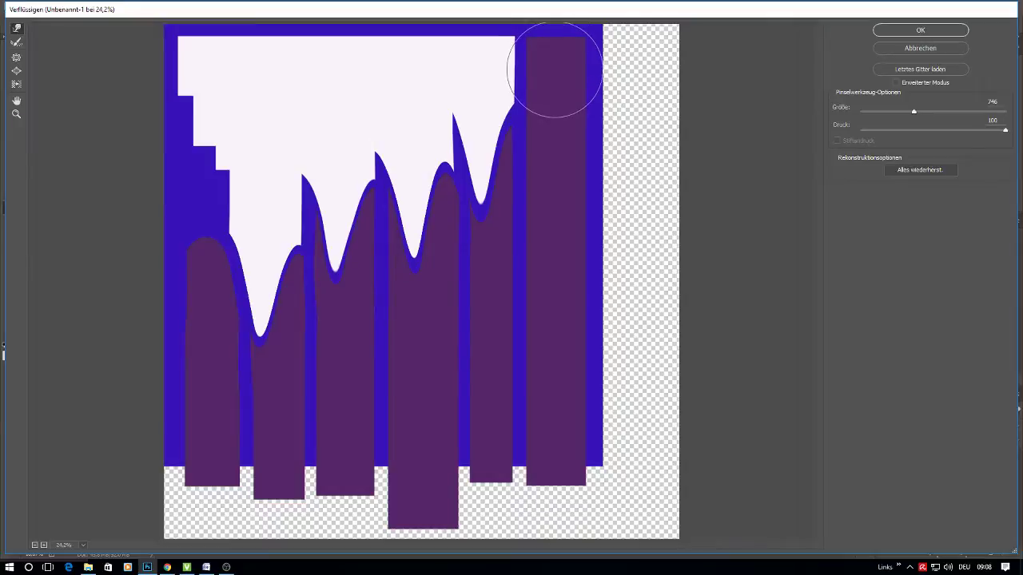
pyautogui.moveTo(535, 64); pyautogui.dragTo(411, 76)
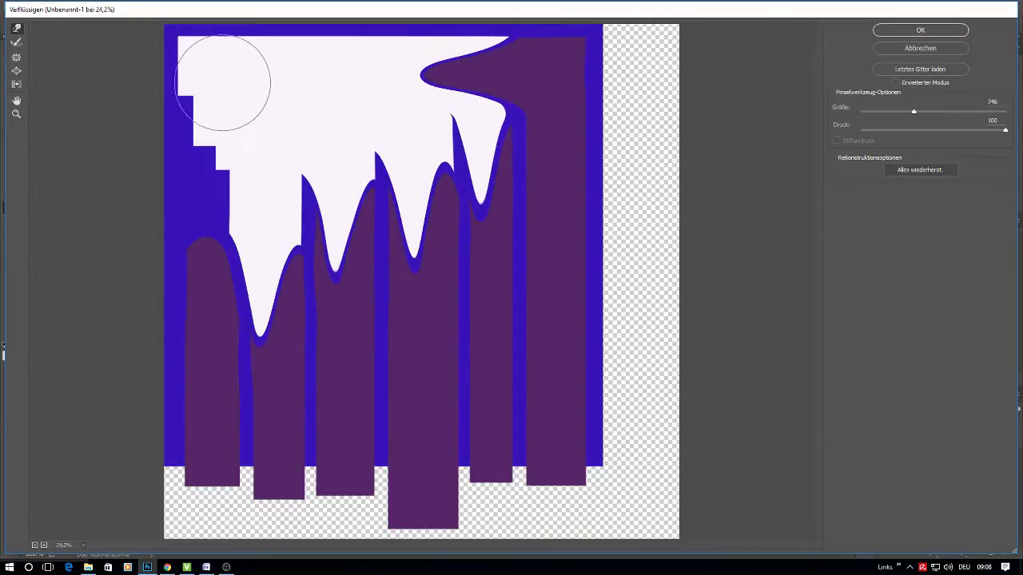
pyautogui.moveTo(202, 70)
pyautogui.mouseDown()
pyautogui.moveTo(251, 69)
pyautogui.moveTo(183, 57)
pyautogui.moveTo(177, 72)
pyautogui.moveTo(228, 69)
pyautogui.moveTo(274, 91)
pyautogui.mouseUp()
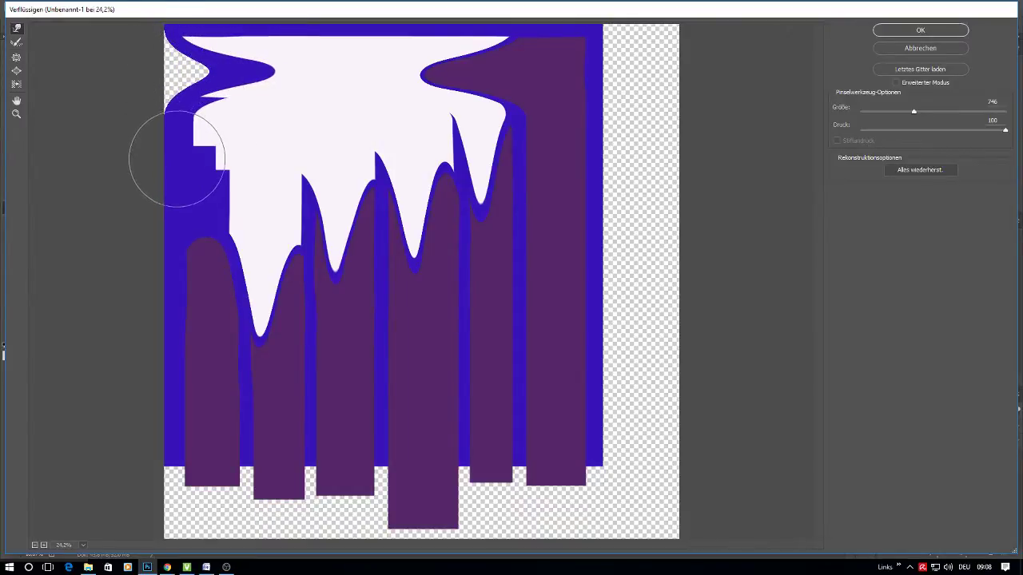
pyautogui.moveTo(183, 165); pyautogui.dragTo(461, 157)
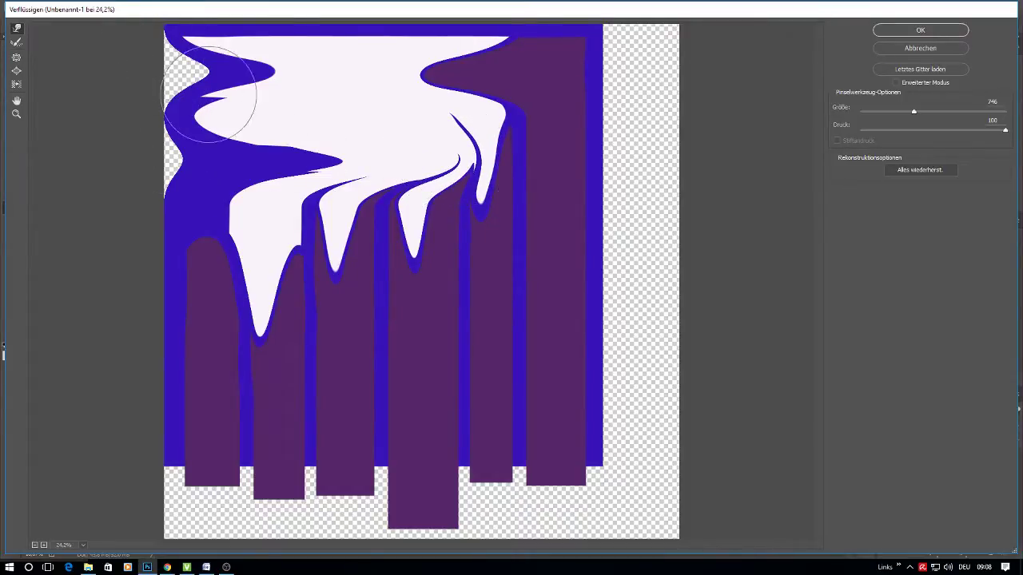
# Step: Stretch the upper blue tongues right and warp each bar's bottom upward into spikes
pyautogui.moveTo(253, 71); pyautogui.dragTo(303, 71)
pyautogui.moveTo(332, 71); pyautogui.dragTo(354, 75)
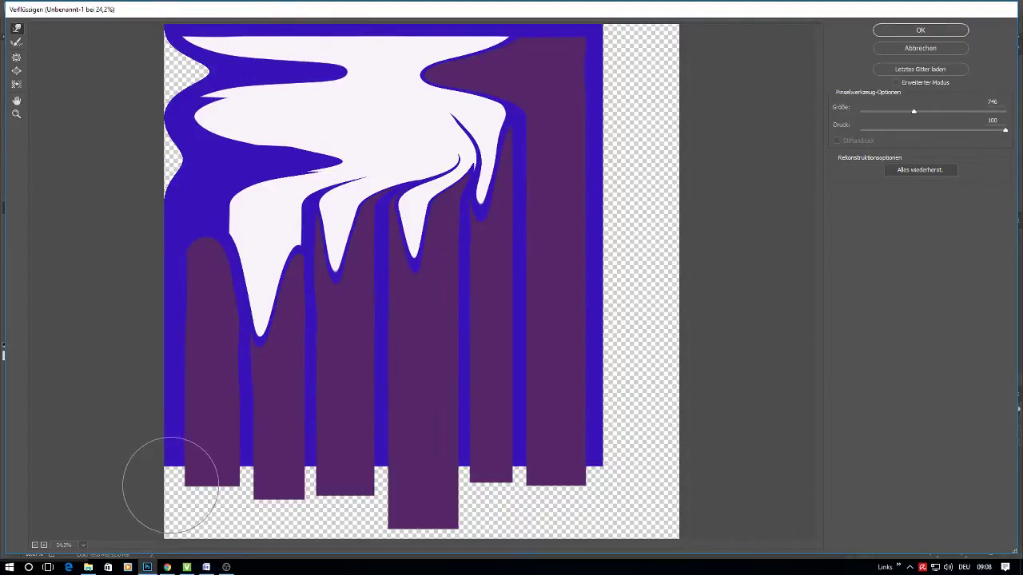
pyautogui.moveTo(272, 508); pyautogui.dragTo(278, 370)
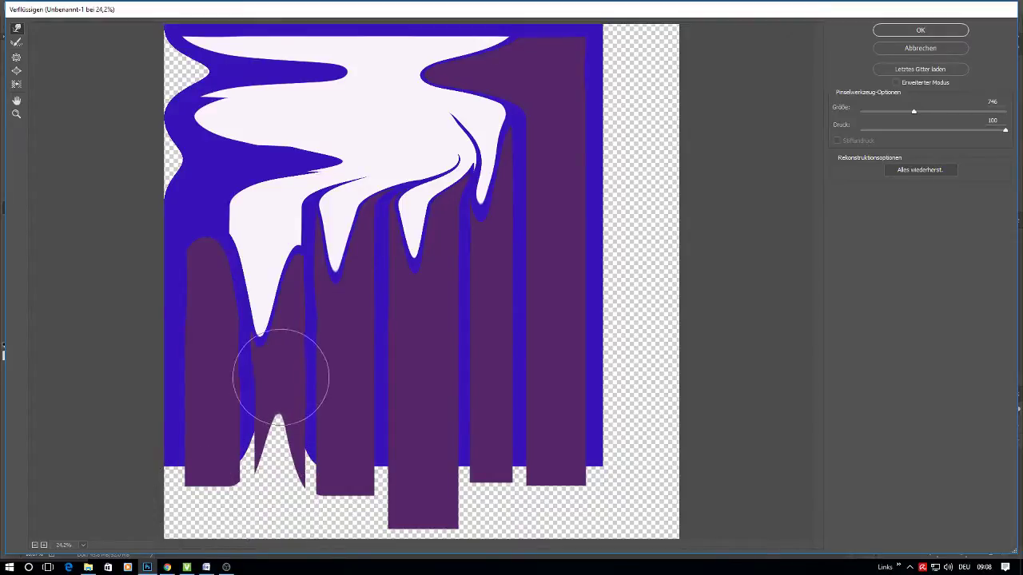
pyautogui.moveTo(342, 506); pyautogui.dragTo(346, 354)
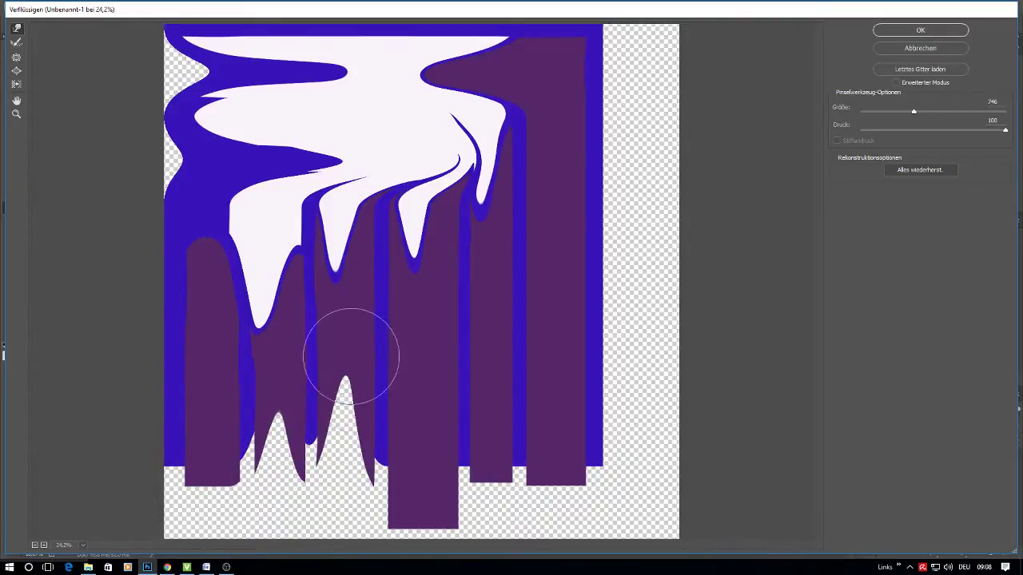
pyautogui.moveTo(425, 503); pyautogui.dragTo(423, 464)
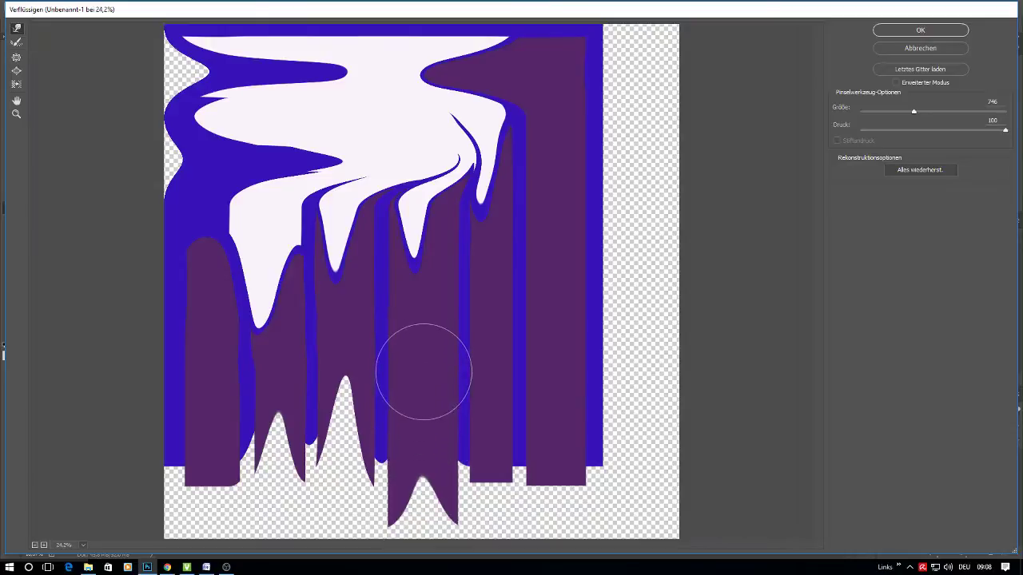
pyautogui.moveTo(422, 503); pyautogui.dragTo(422, 411)
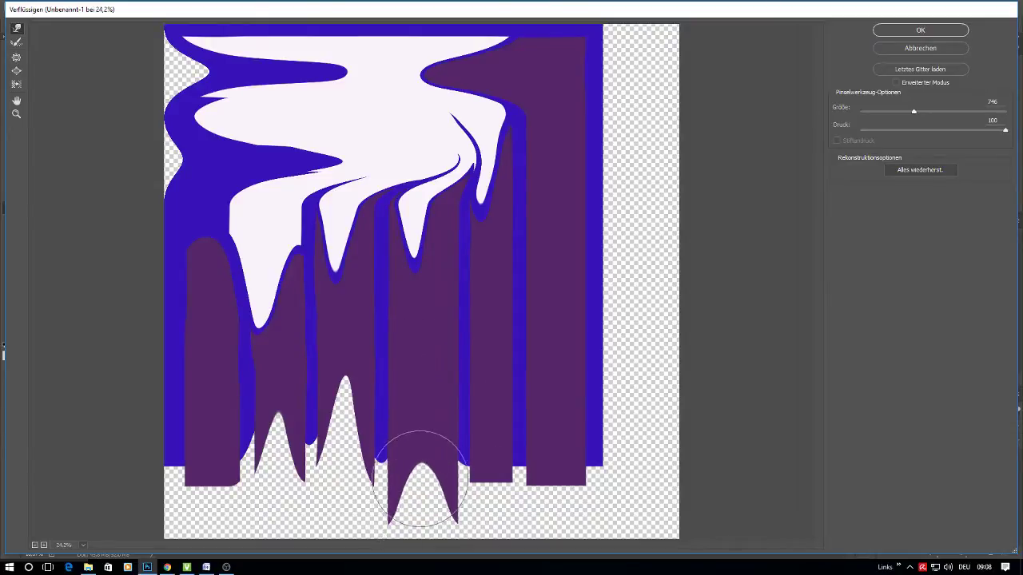
pyautogui.moveTo(501, 503); pyautogui.dragTo(491, 376)
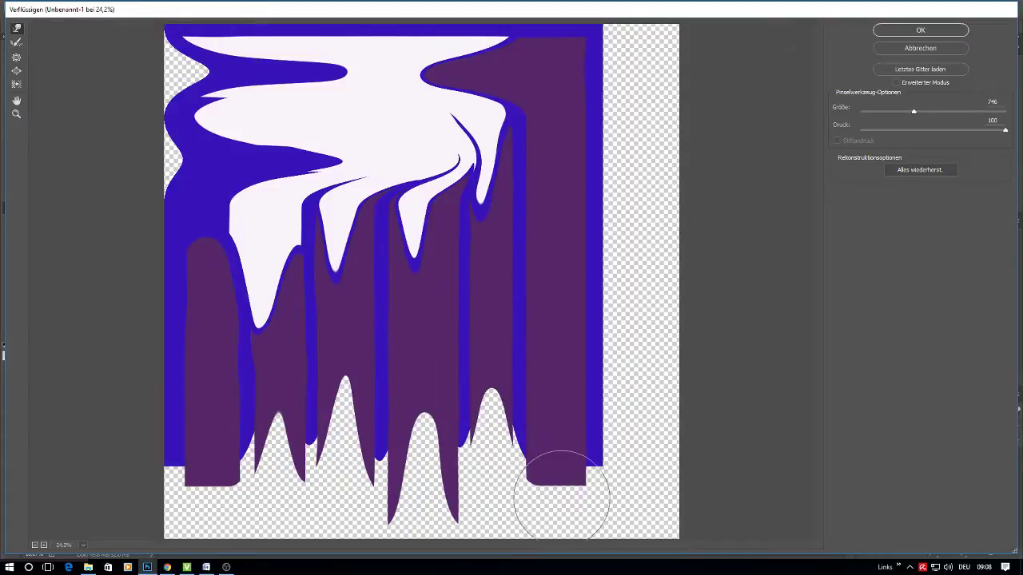
pyautogui.moveTo(562, 486); pyautogui.dragTo(557, 369)
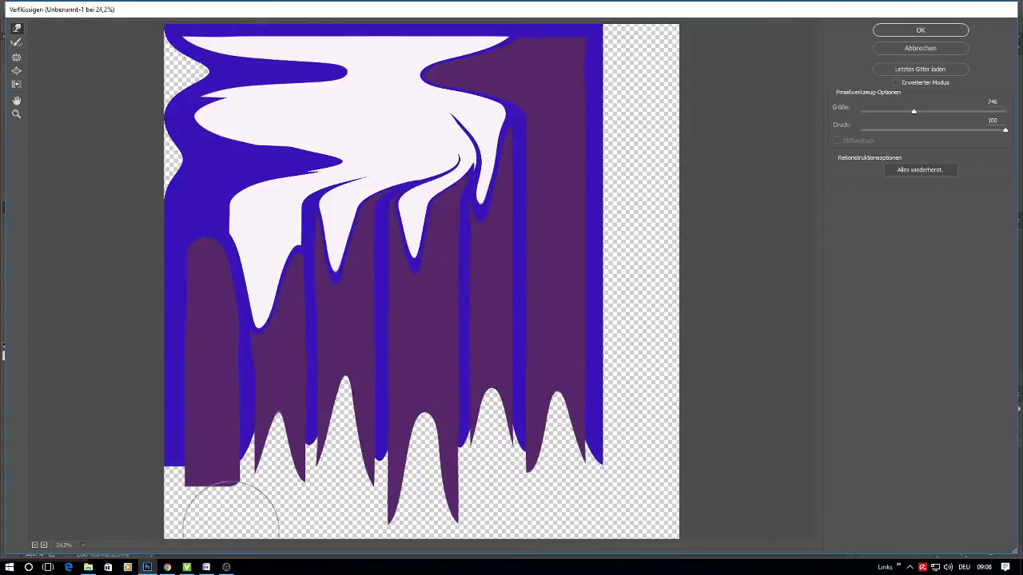
pyautogui.moveTo(211, 491); pyautogui.dragTo(210, 339)
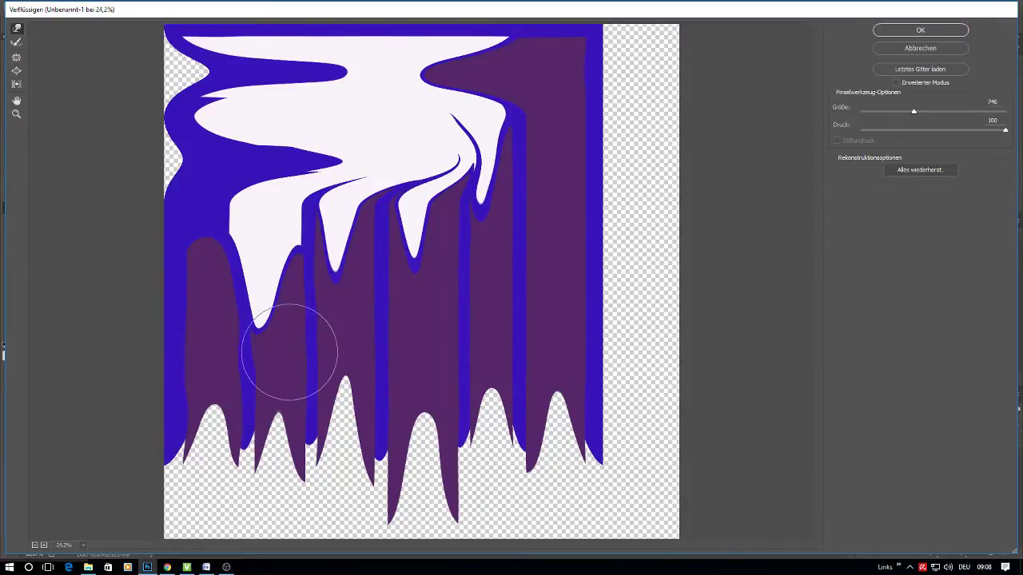
# Step: Curve the blue drip stripes and push the blue band into white, undoing one stroke
pyautogui.moveTo(245, 361); pyautogui.dragTo(205, 365)
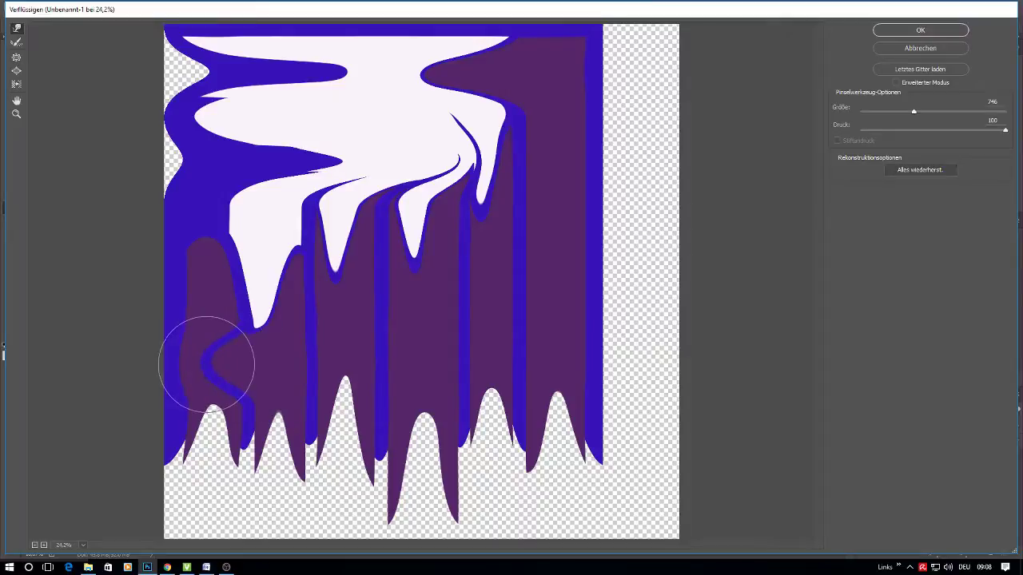
pyautogui.moveTo(304, 348)
pyautogui.mouseDown()
pyautogui.moveTo(330, 326)
pyautogui.moveTo(412, 317)
pyautogui.moveTo(450, 327)
pyautogui.moveTo(506, 298)
pyautogui.moveTo(548, 263)
pyautogui.moveTo(520, 226)
pyautogui.mouseUp()
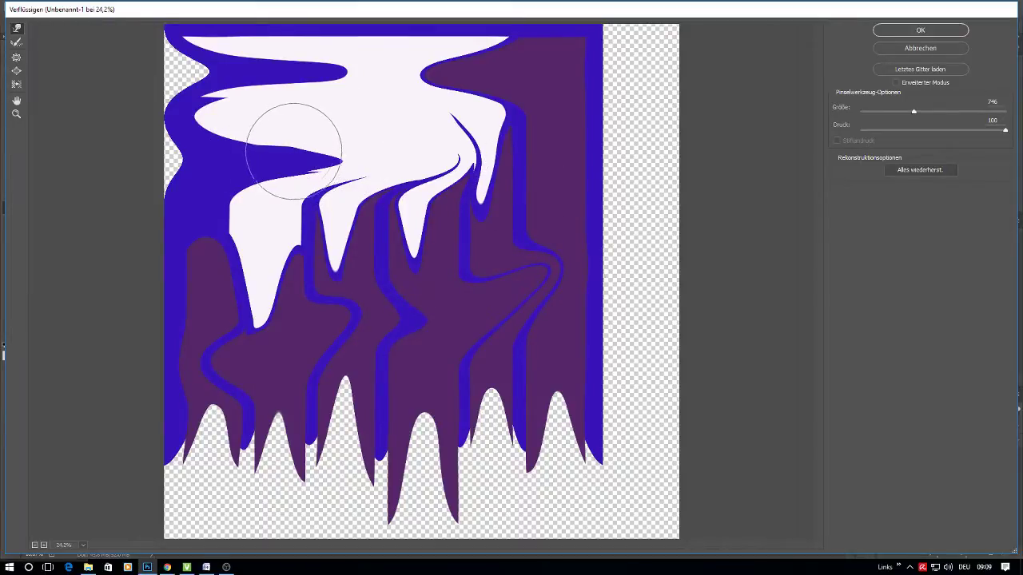
pyautogui.moveTo(279, 129)
pyautogui.mouseDown()
pyautogui.moveTo(251, 160)
pyautogui.moveTo(235, 148)
pyautogui.moveTo(221, 160)
pyautogui.mouseUp()
pyautogui.hotkey('ctrl', 'z')
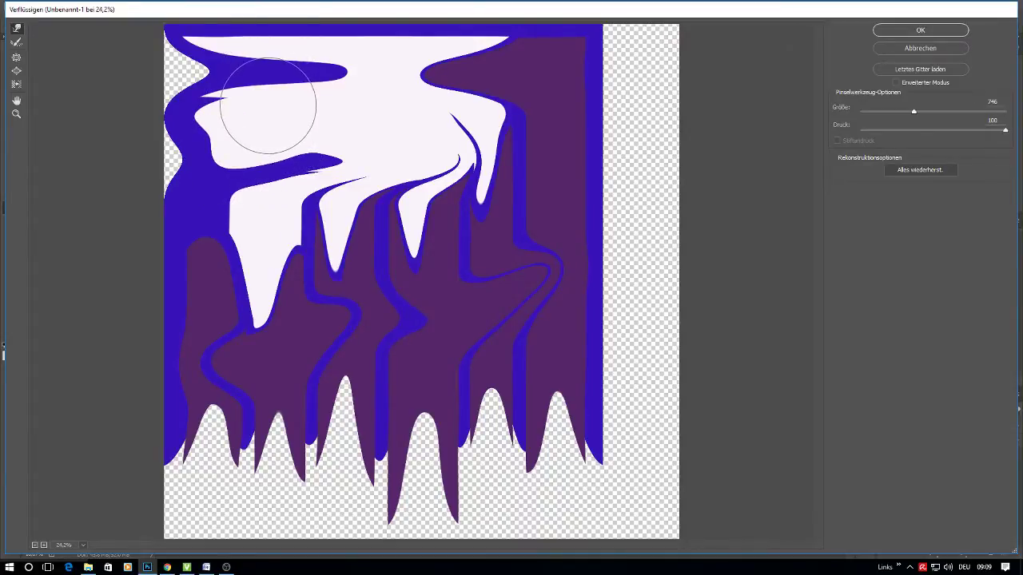
# Step: Push the upper blue band and white area into hook-like swirls and apply Liquify
pyautogui.moveTo(263, 96); pyautogui.dragTo(311, 103)
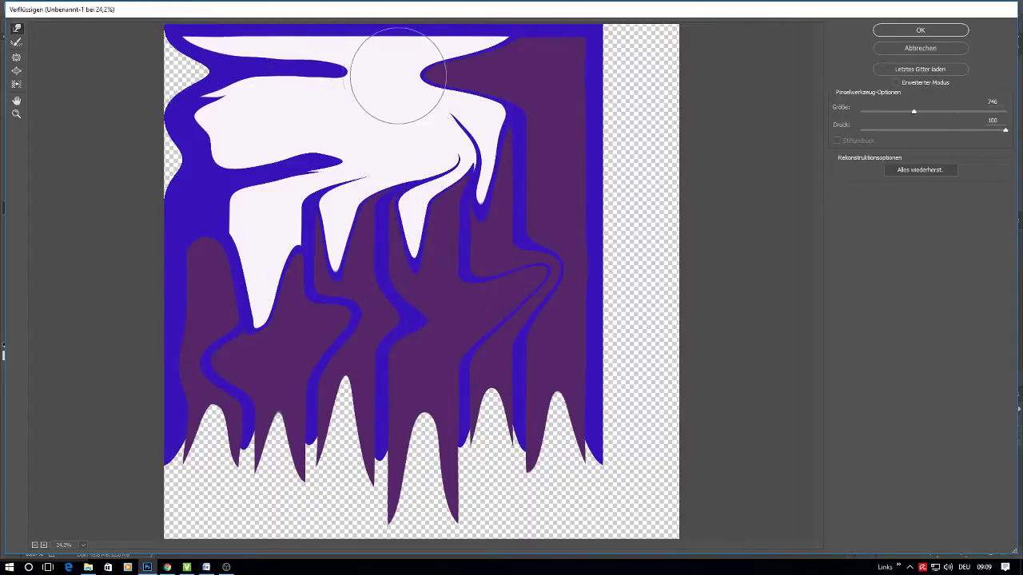
pyautogui.moveTo(388, 75)
pyautogui.mouseDown()
pyautogui.moveTo(477, 75)
pyautogui.moveTo(376, 104)
pyautogui.moveTo(417, 83)
pyautogui.moveTo(401, 183)
pyautogui.mouseUp()
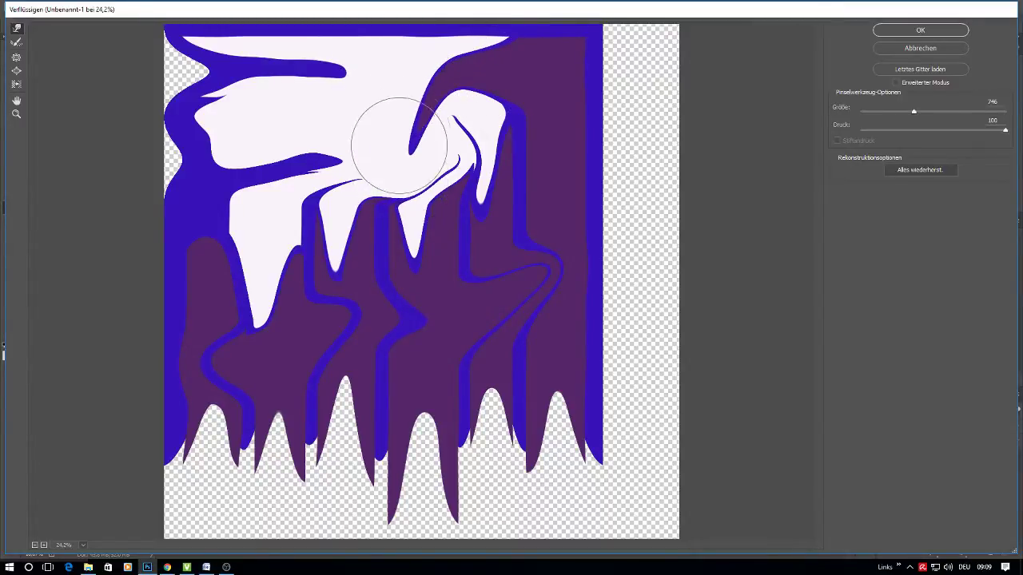
pyautogui.moveTo(389, 141)
pyautogui.mouseDown()
pyautogui.moveTo(372, 165)
pyautogui.moveTo(342, 125)
pyautogui.moveTo(325, 141)
pyautogui.moveTo(349, 147)
pyautogui.moveTo(377, 127)
pyautogui.moveTo(382, 140)
pyautogui.moveTo(377, 126)
pyautogui.moveTo(398, 99)
pyautogui.mouseUp()
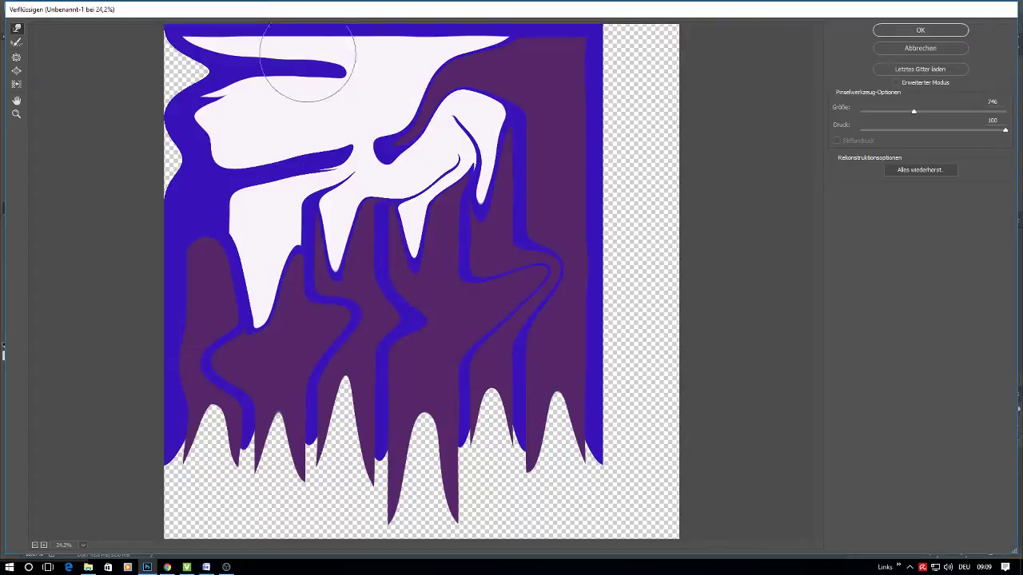
pyautogui.click(921, 31)
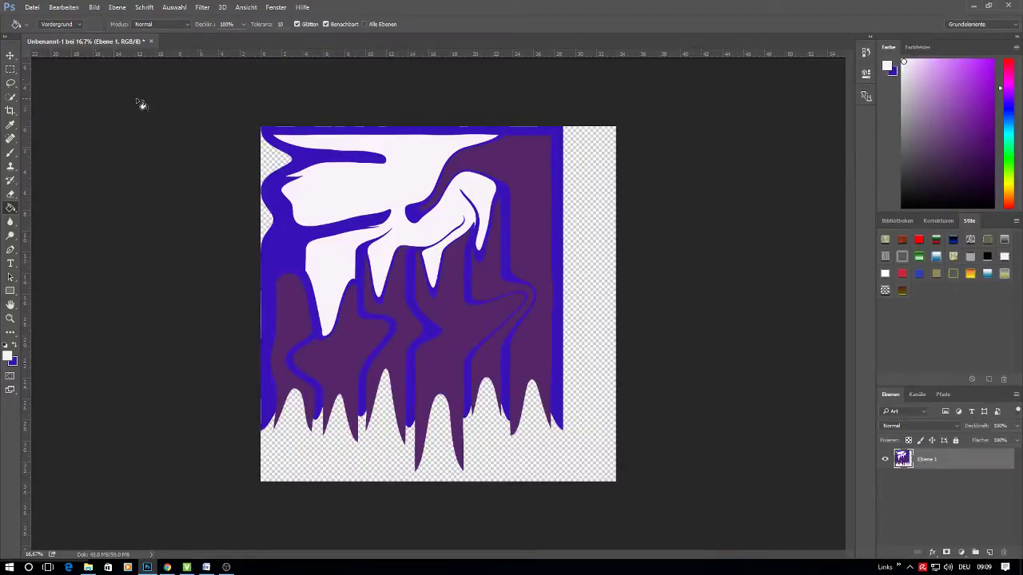
# Step: Move the liquified artwork right and down to centre it on the canvas
pyautogui.click(10, 56)
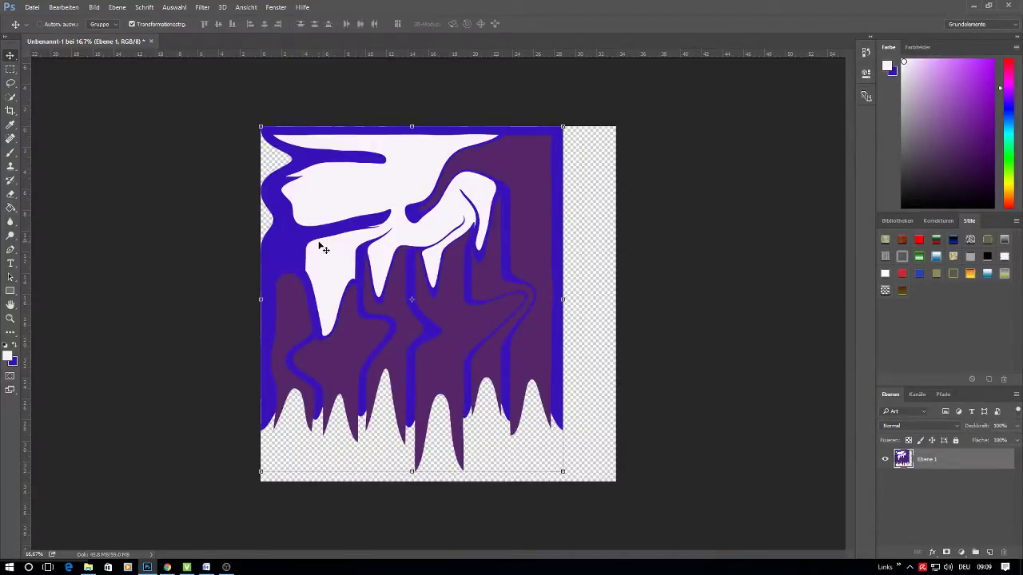
pyautogui.moveTo(324, 249); pyautogui.dragTo(350, 258)
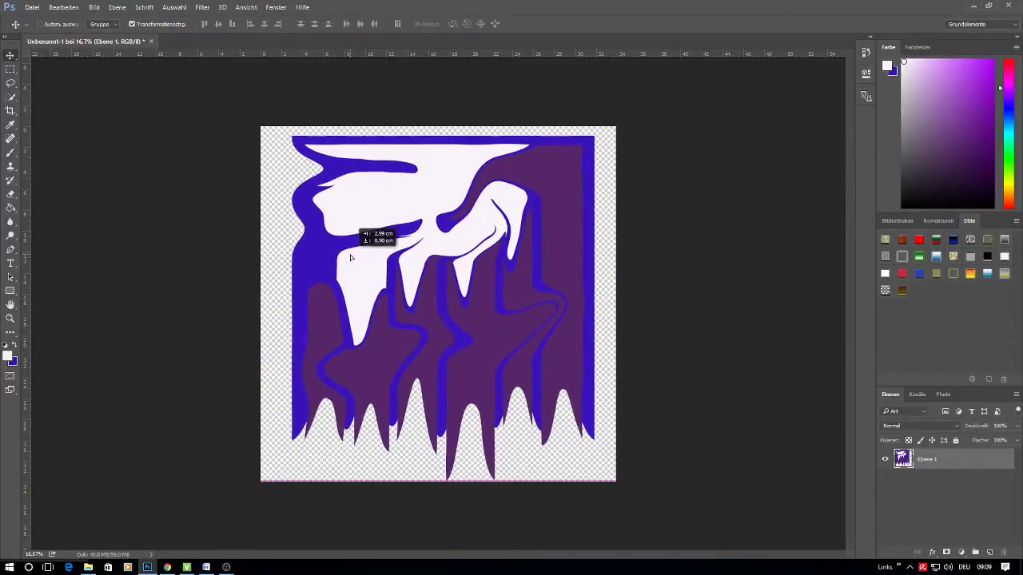
pyautogui.moveTo(350, 258); pyautogui.dragTo(356, 255)
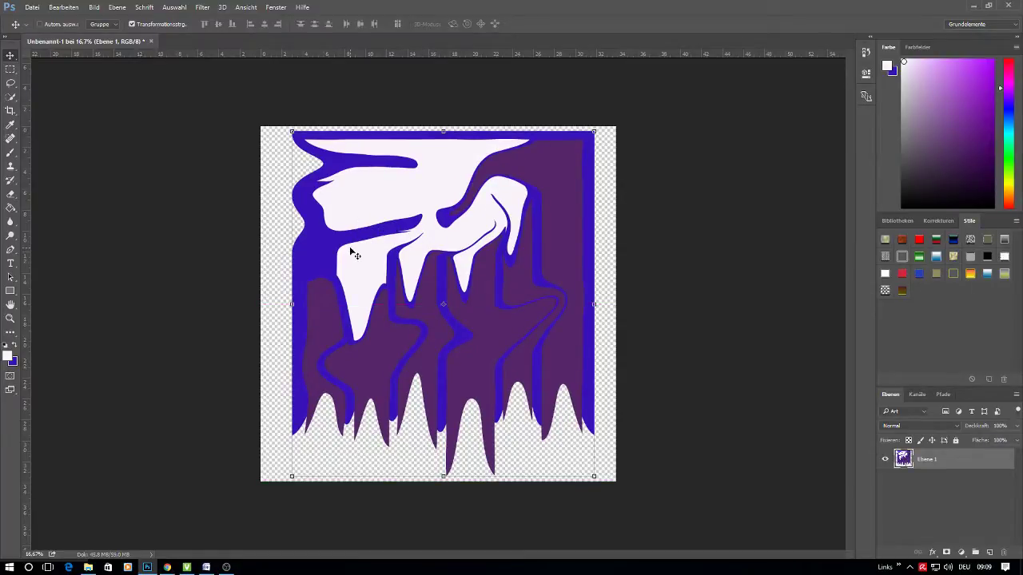
pyautogui.click(11, 70)
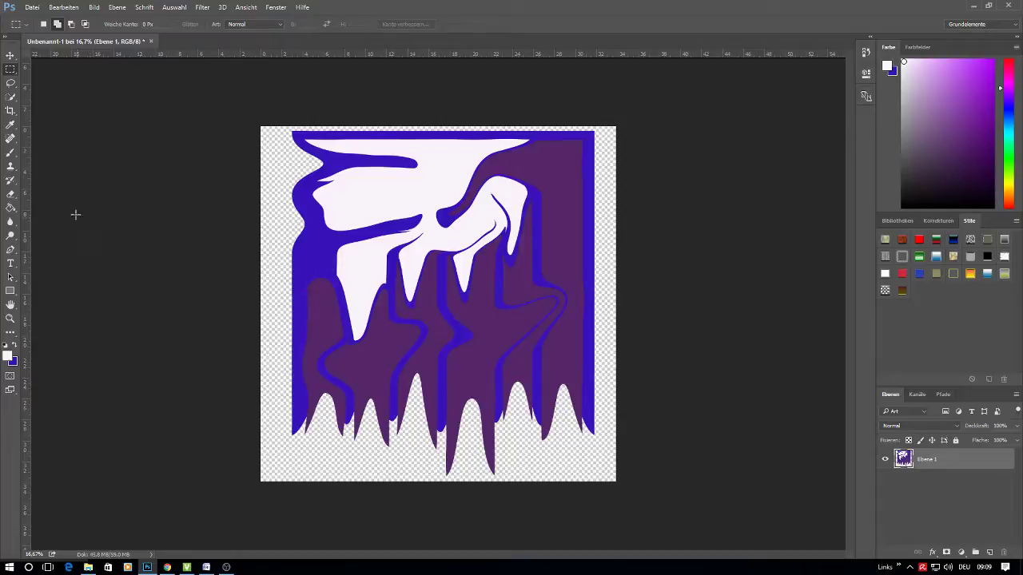
pyautogui.click(194, 8)
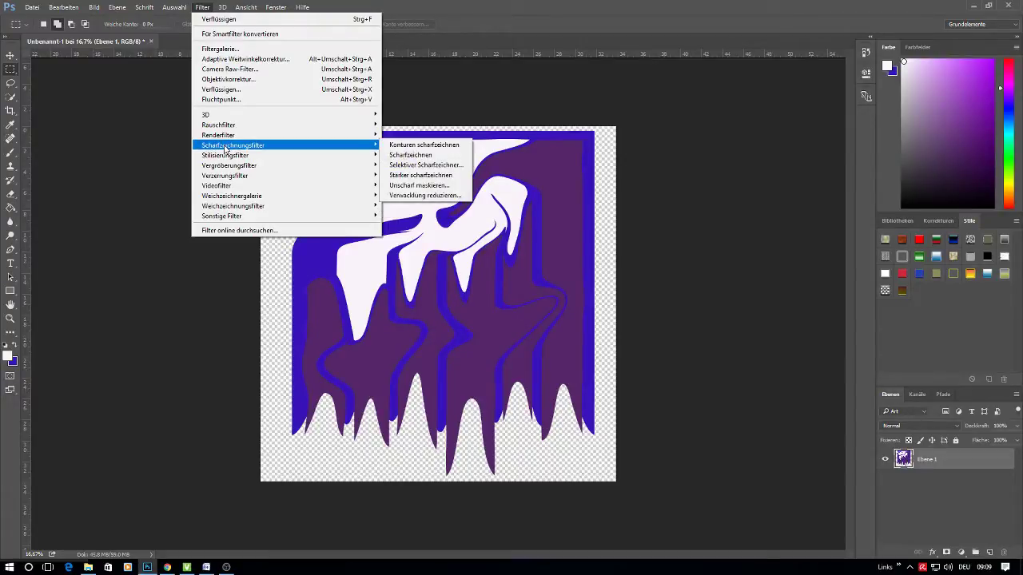
pyautogui.moveTo(229, 166)
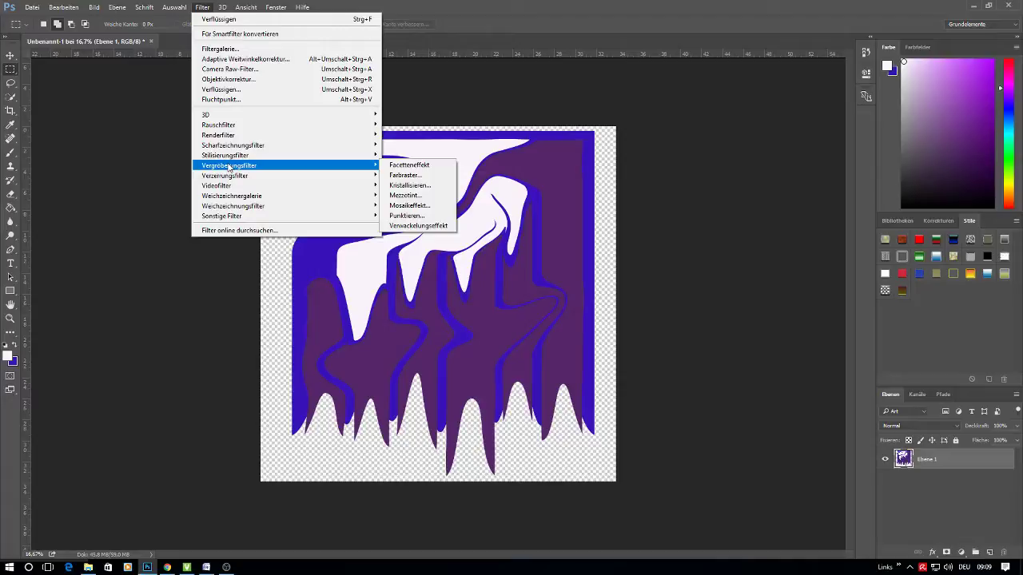
# Step: Apply Facetteneffekt, then Konturen finden to reduce the artwork to thin outlines
pyautogui.click(410, 165)
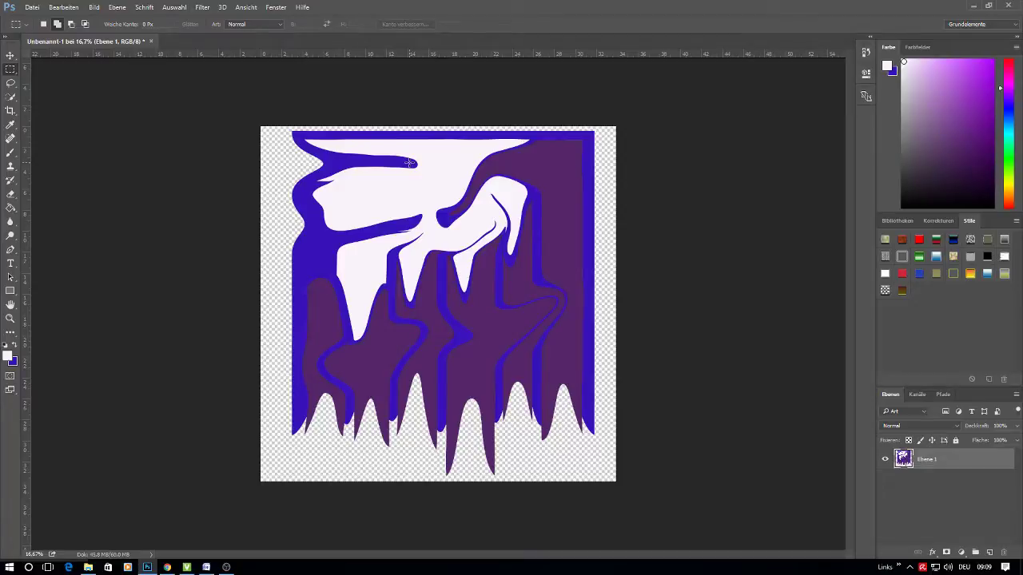
pyautogui.click(200, 8)
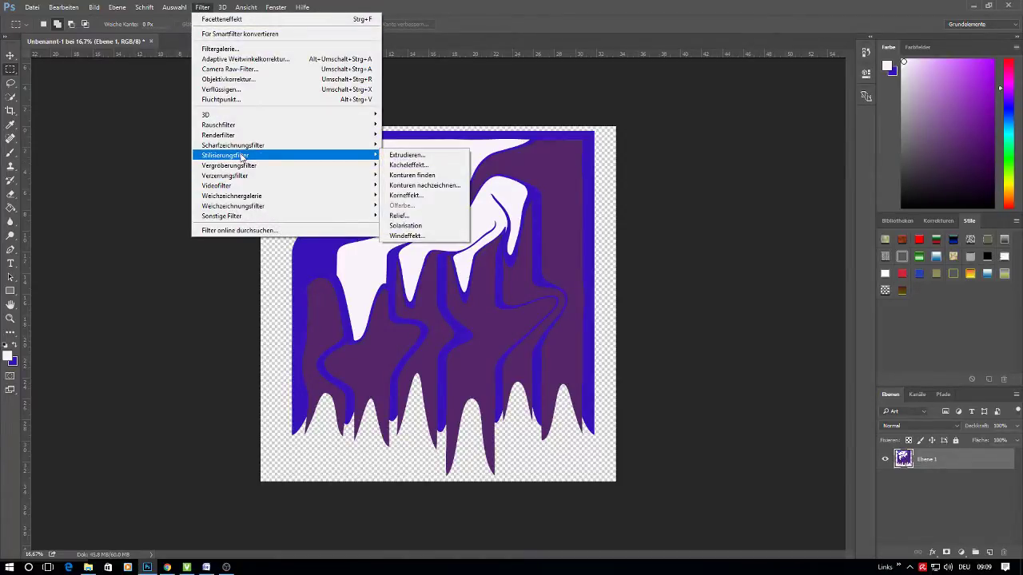
pyautogui.click(409, 176)
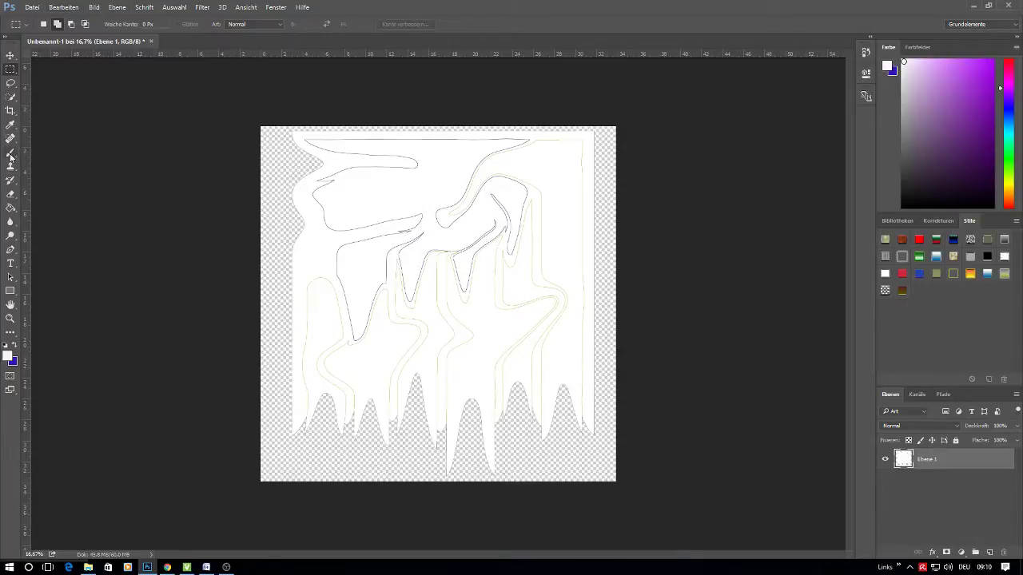
# Step: Paint-bucket fill both star shapes, the upper-right area and the left white region with blue
pyautogui.click(10, 210)
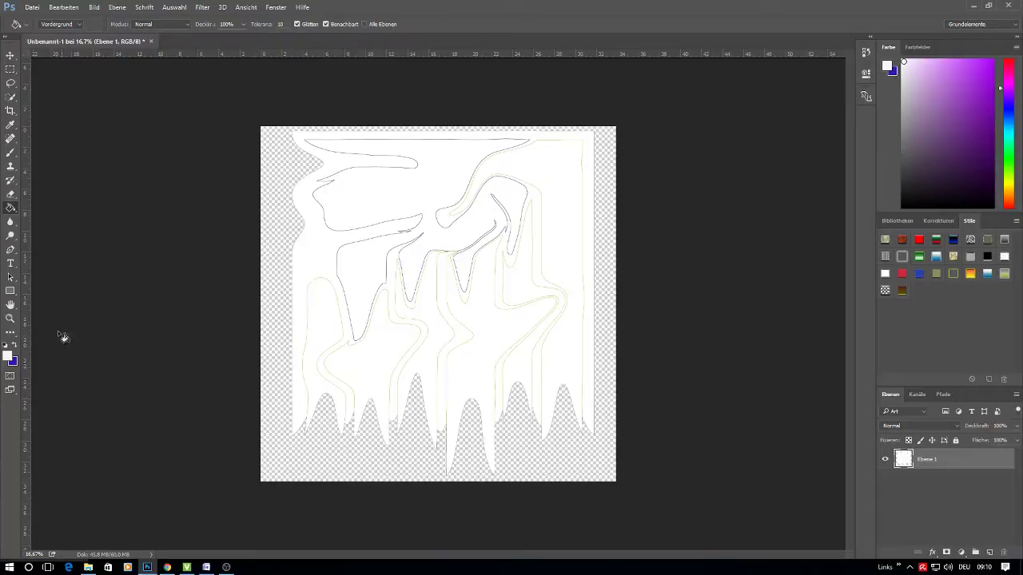
pyautogui.click(14, 347)
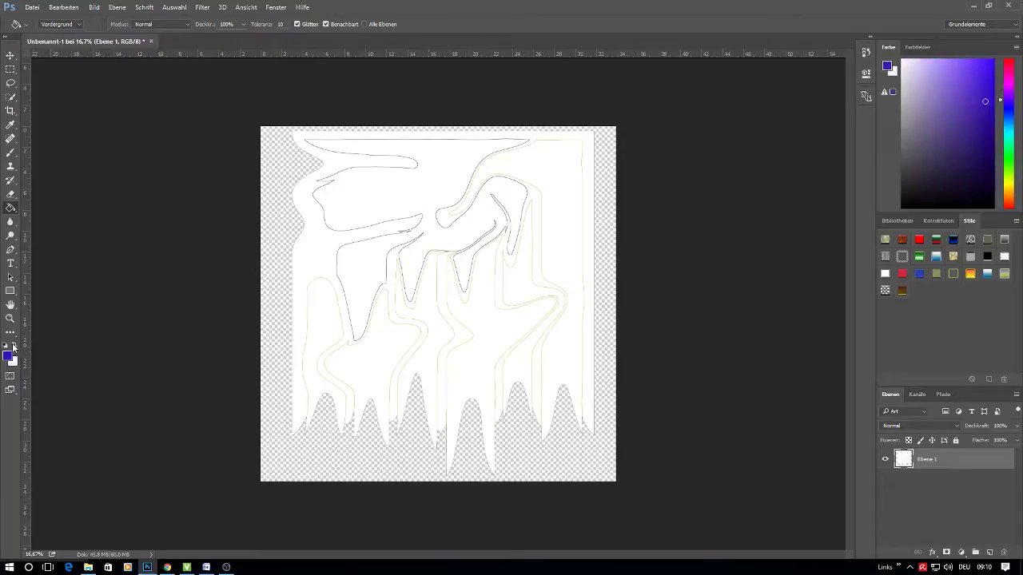
pyautogui.click(350, 361)
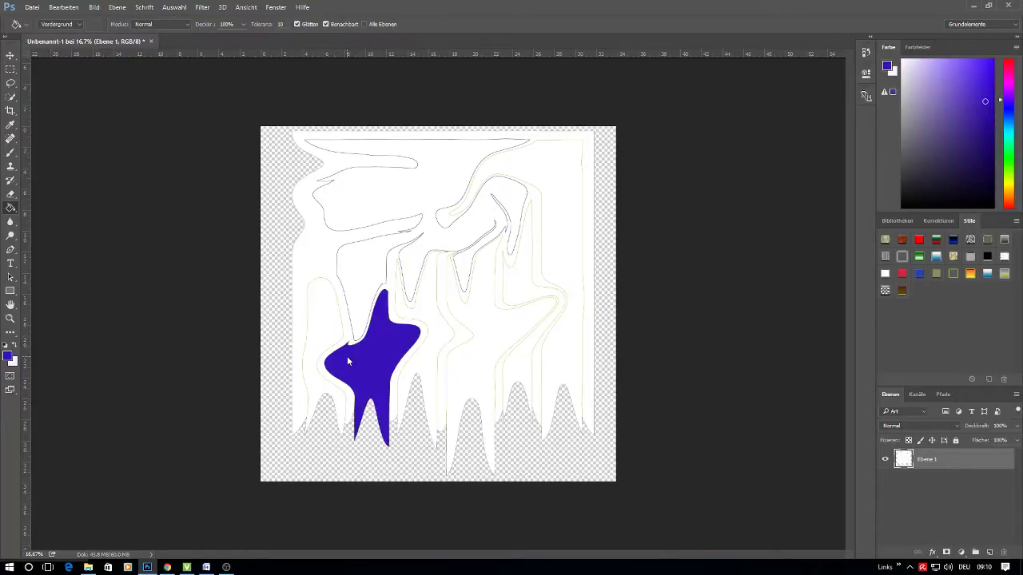
pyautogui.click(464, 313)
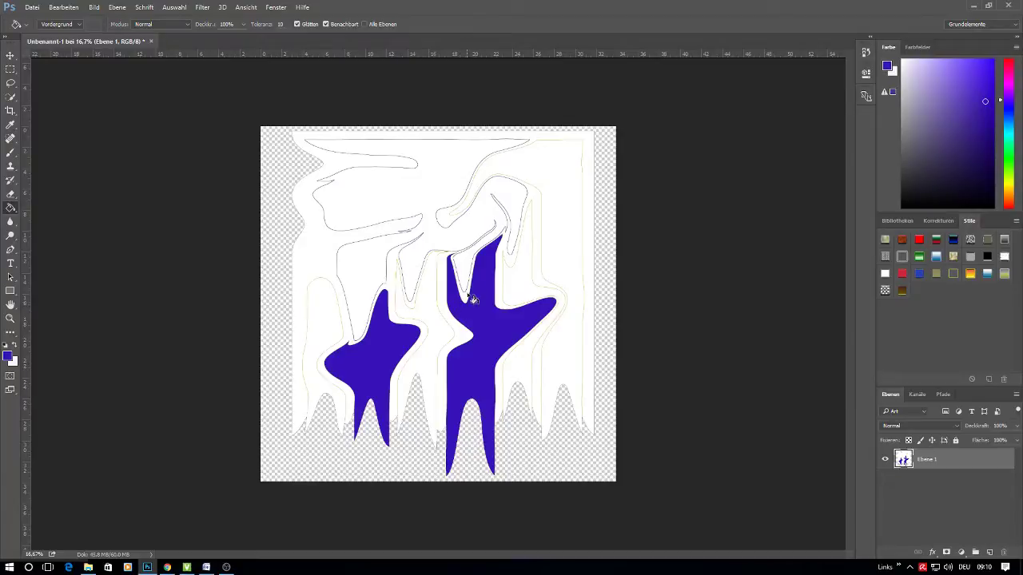
pyautogui.click(532, 177)
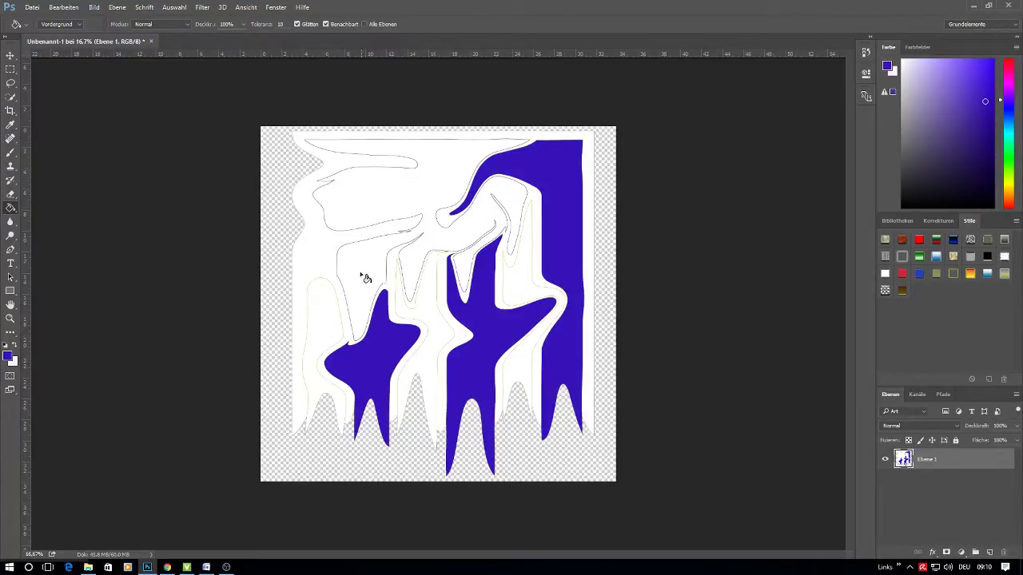
pyautogui.click(327, 322)
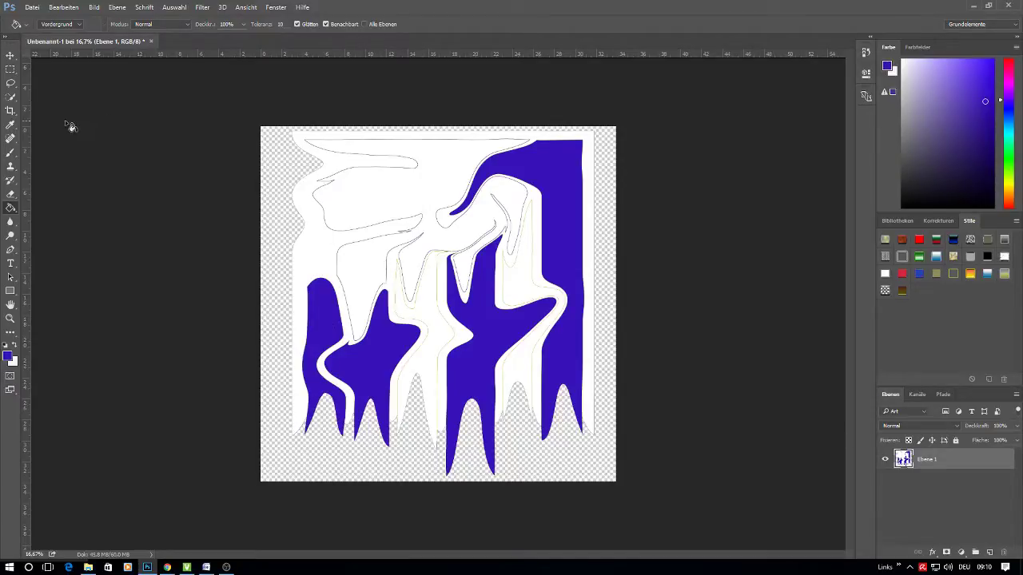
# Step: Select all the blue shapes with Color Range, sampling blue at tolerance 200
pyautogui.click(11, 152)
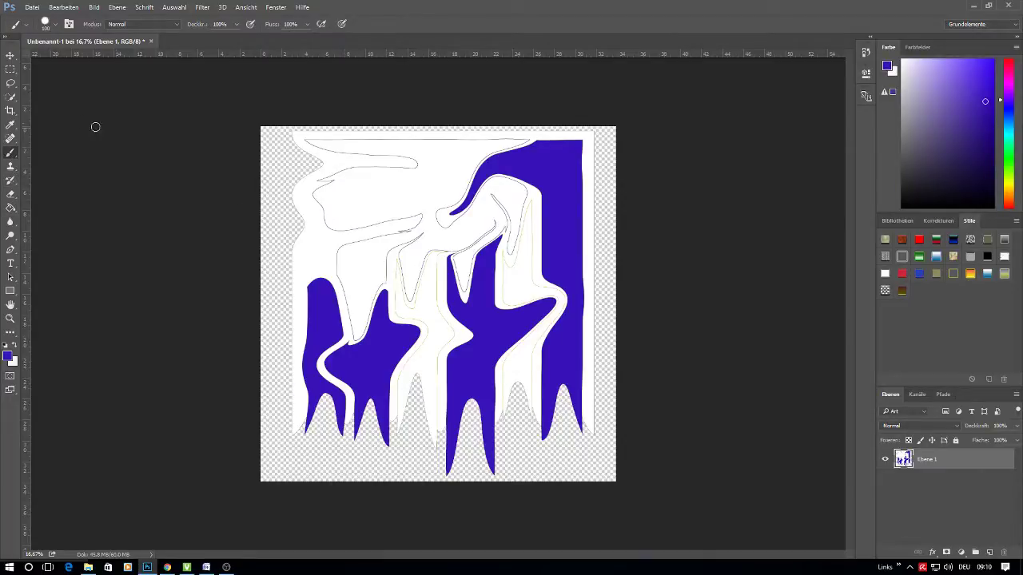
pyautogui.click(176, 8)
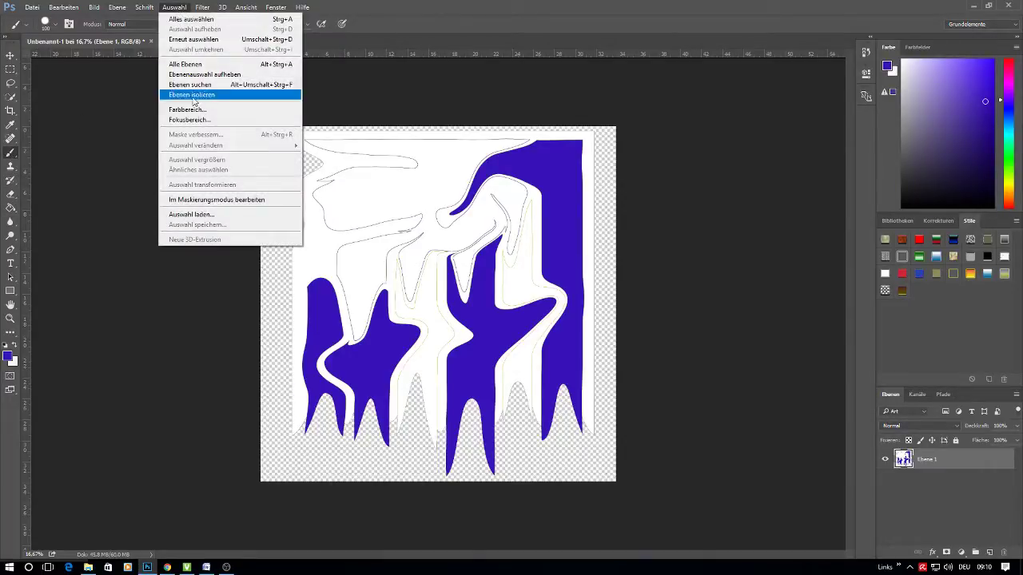
pyautogui.click(194, 111)
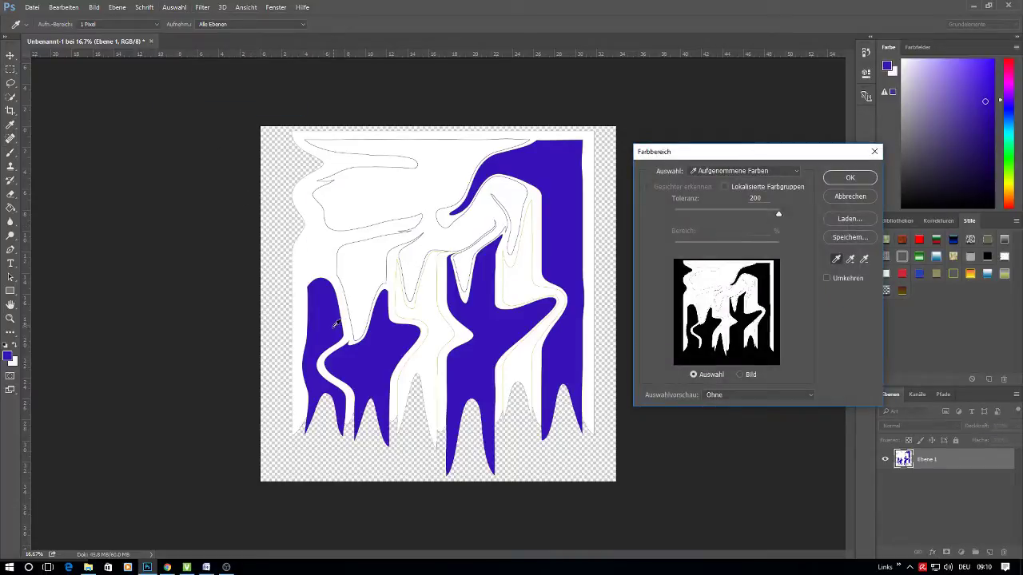
pyautogui.click(333, 326)
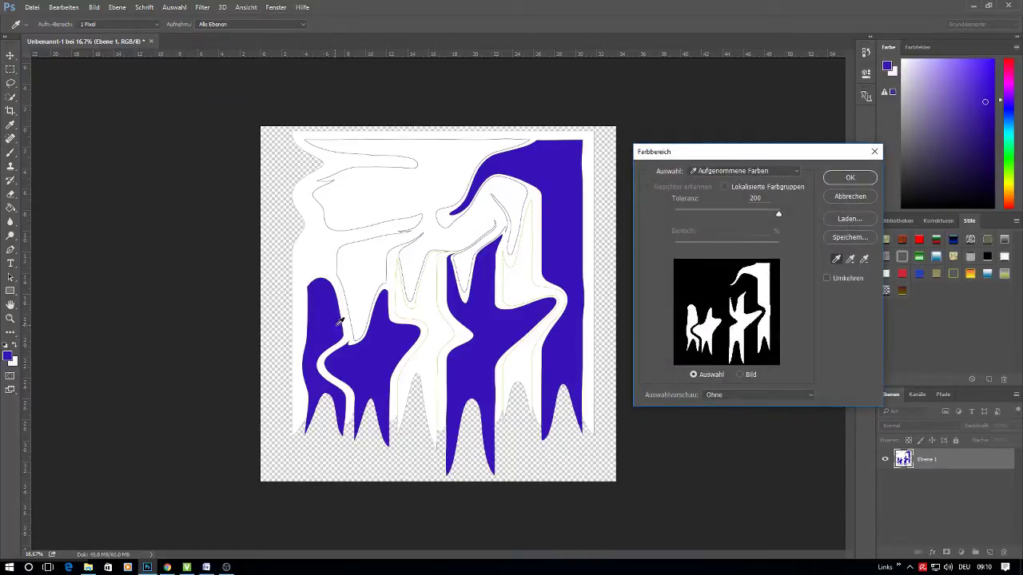
pyautogui.click(845, 177)
# Step: Check the brush presets, then target layer Ebene 1 with the Move tool
pyautogui.press('b')
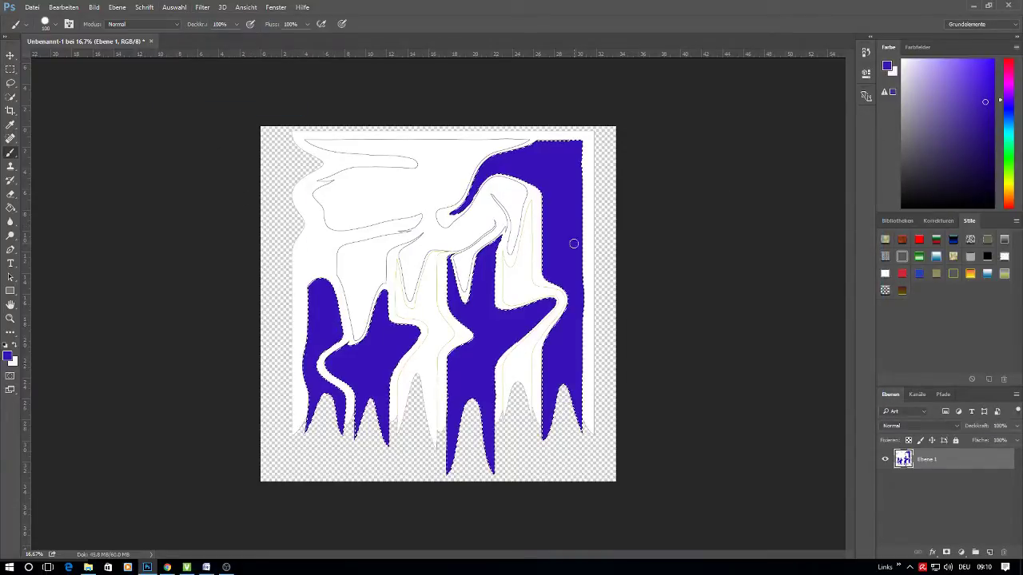
pyautogui.rightClick(569, 242)
pyautogui.click(696, 216)
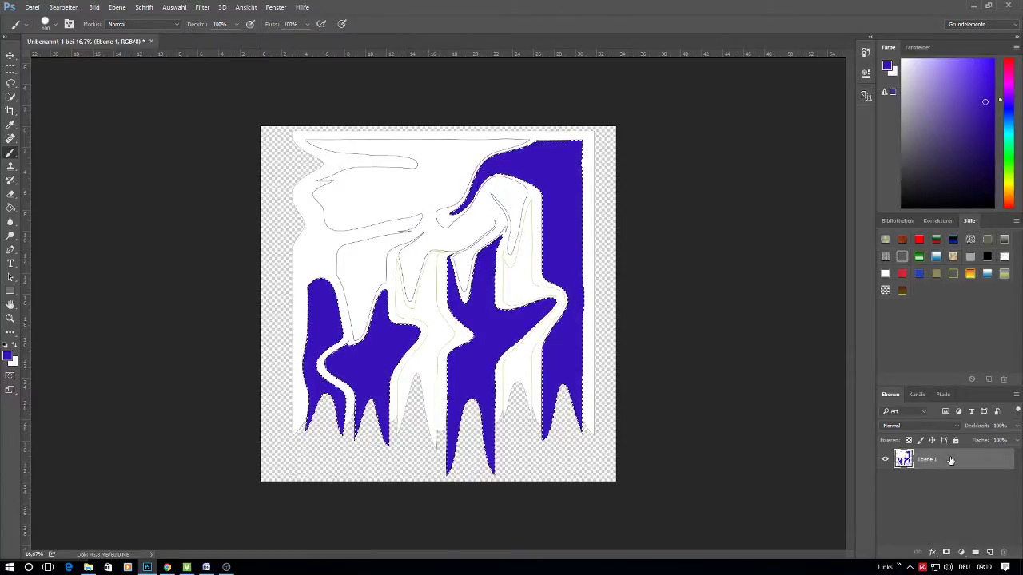
pyautogui.rightClick(410, 217)
pyautogui.press('Escape')
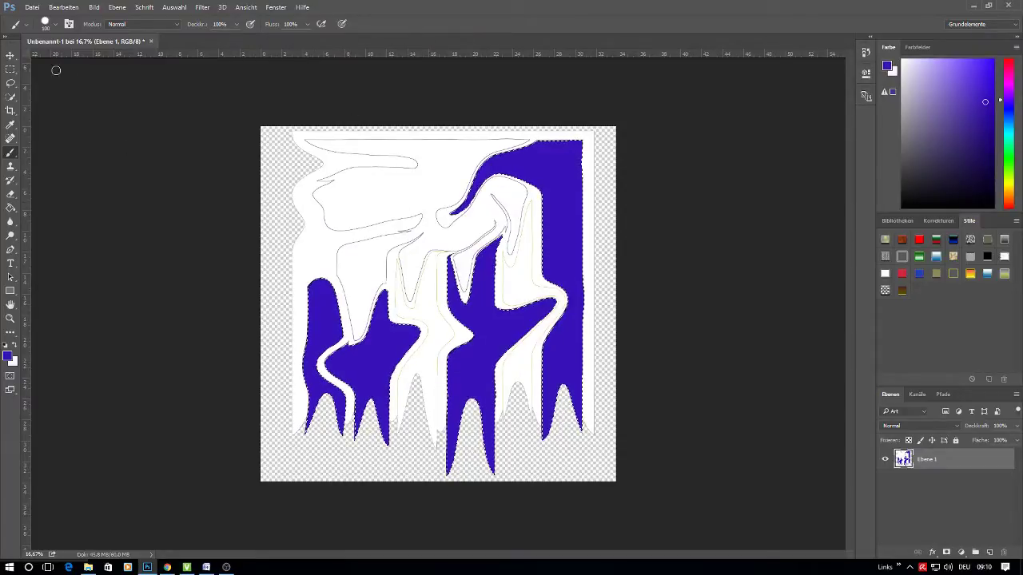
pyautogui.click(11, 55)
pyautogui.rightClick(560, 221)
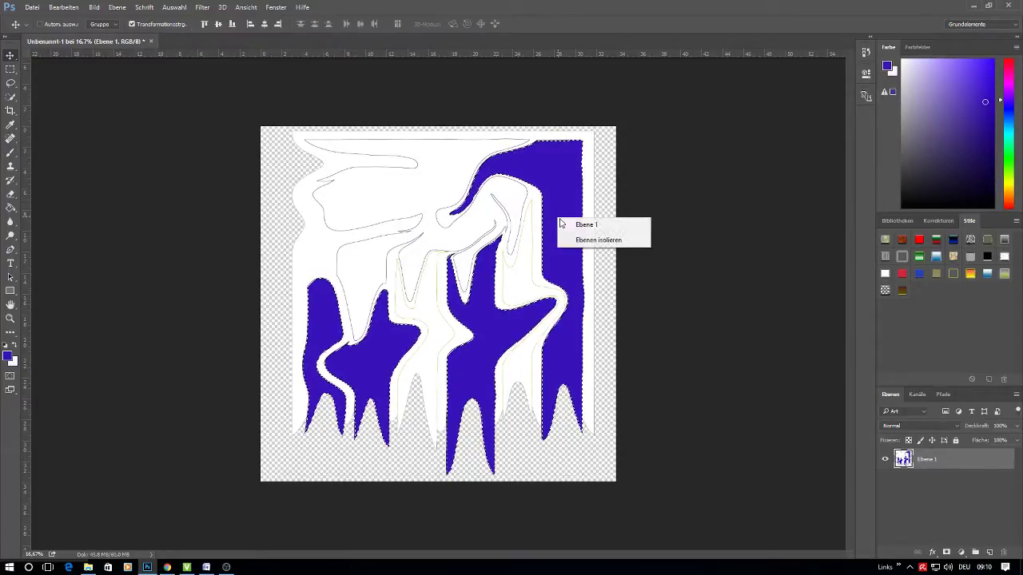
pyautogui.click(569, 224)
# Step: Save the blue selection as a new channel and re-target Ebene 1
pyautogui.click(187, 7)
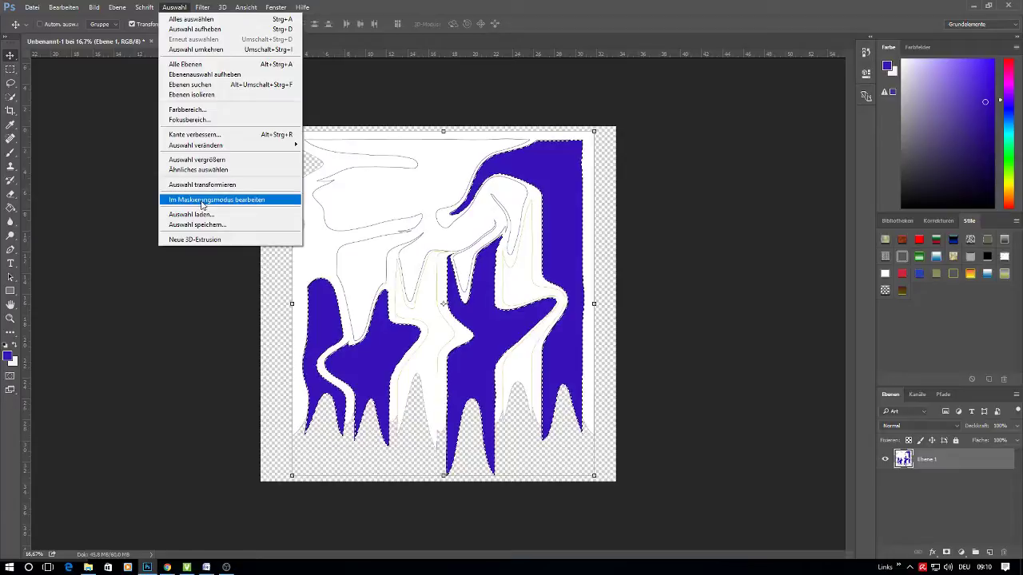
pyautogui.click(203, 226)
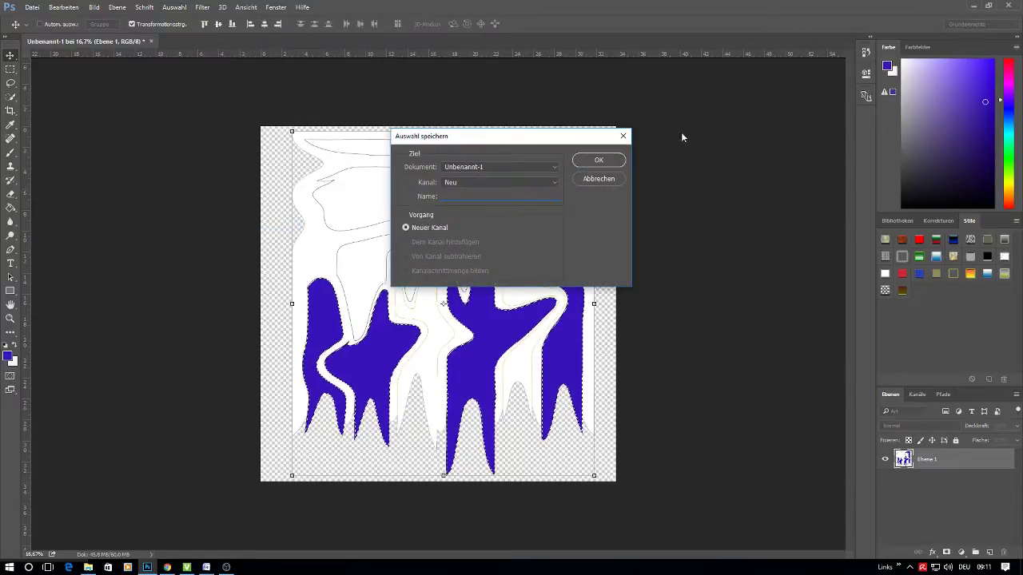
pyautogui.click(599, 159)
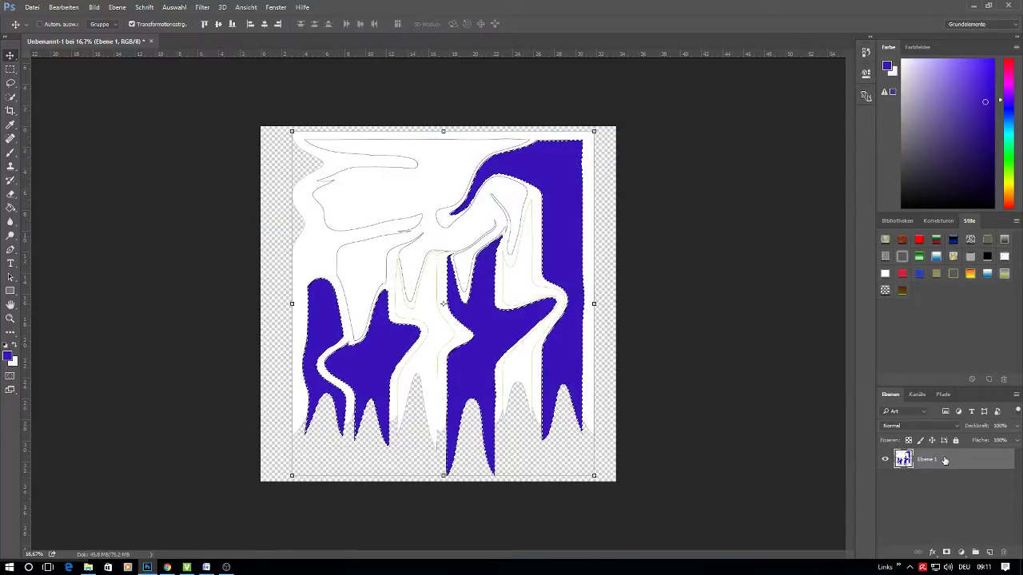
pyautogui.rightClick(568, 355)
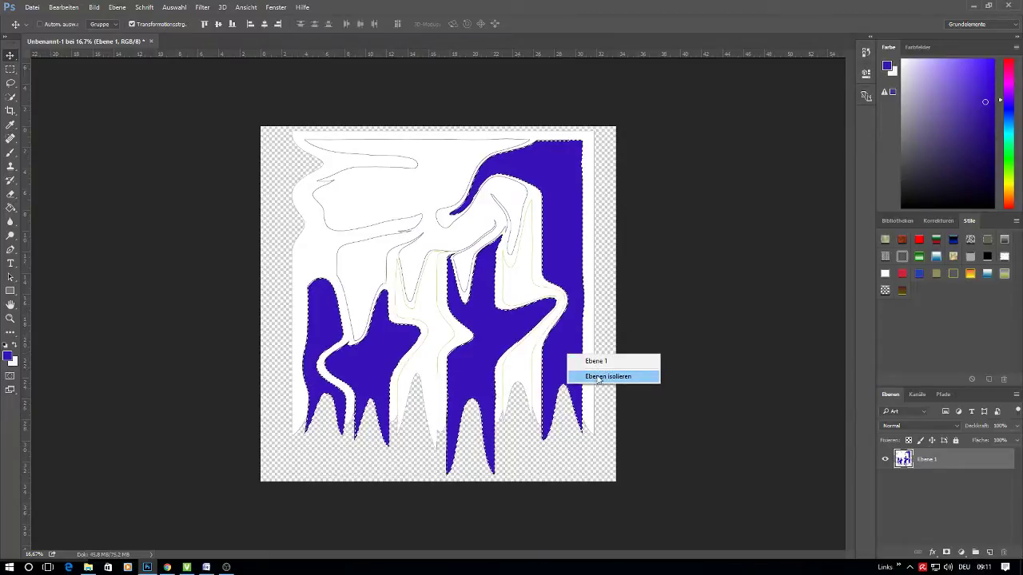
pyautogui.click(596, 362)
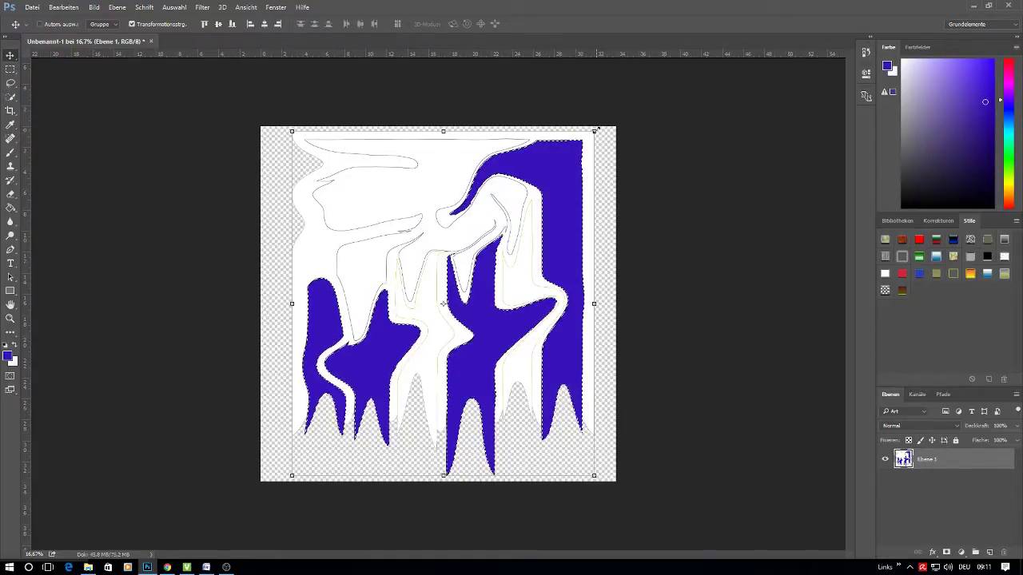
pyautogui.moveTo(594, 131); pyautogui.dragTo(527, 235)
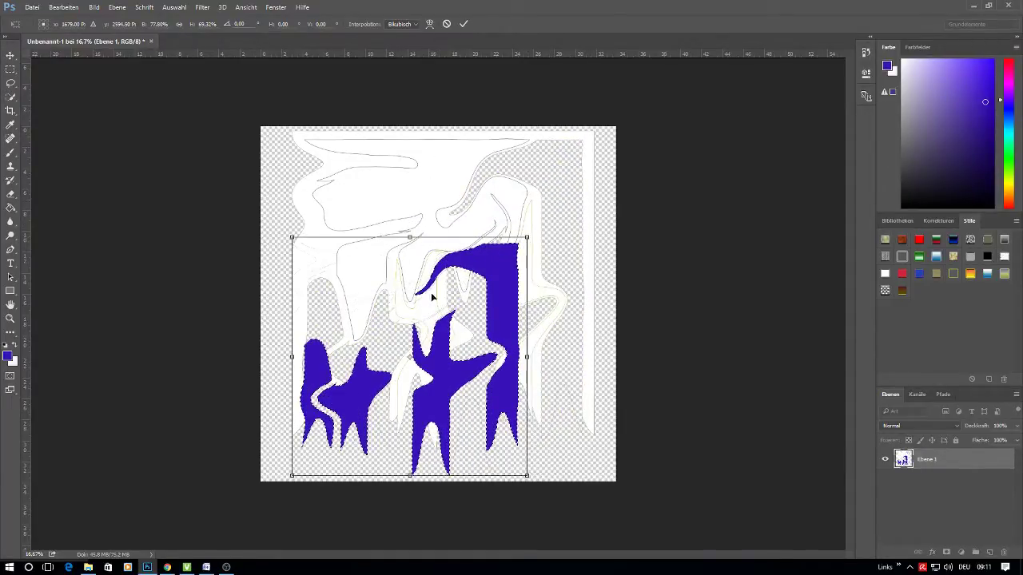
pyautogui.moveTo(434, 288)
pyautogui.mouseDown()
pyautogui.moveTo(406, 261)
pyautogui.moveTo(430, 239)
pyautogui.mouseUp()
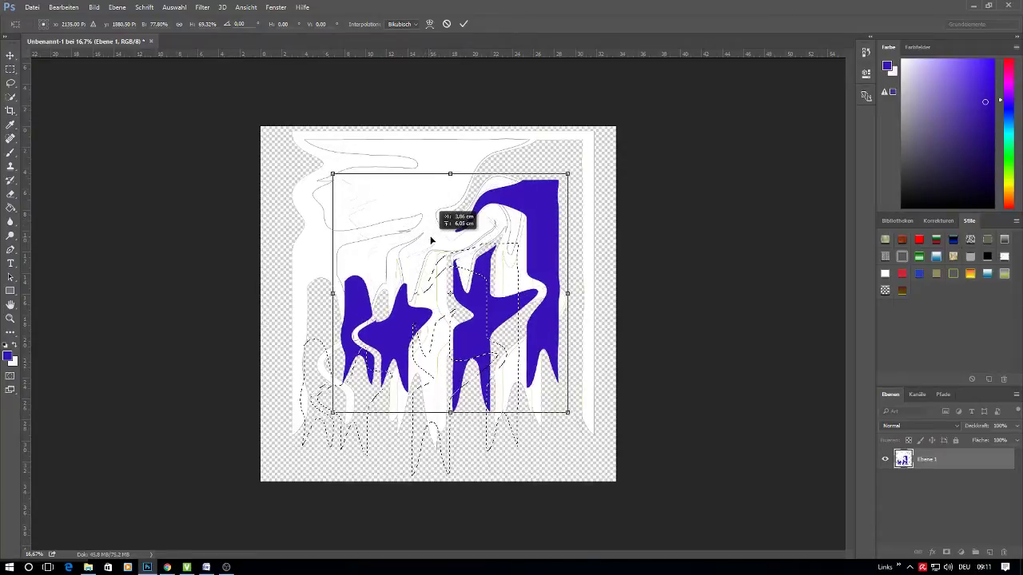
pyautogui.rightClick(432, 234)
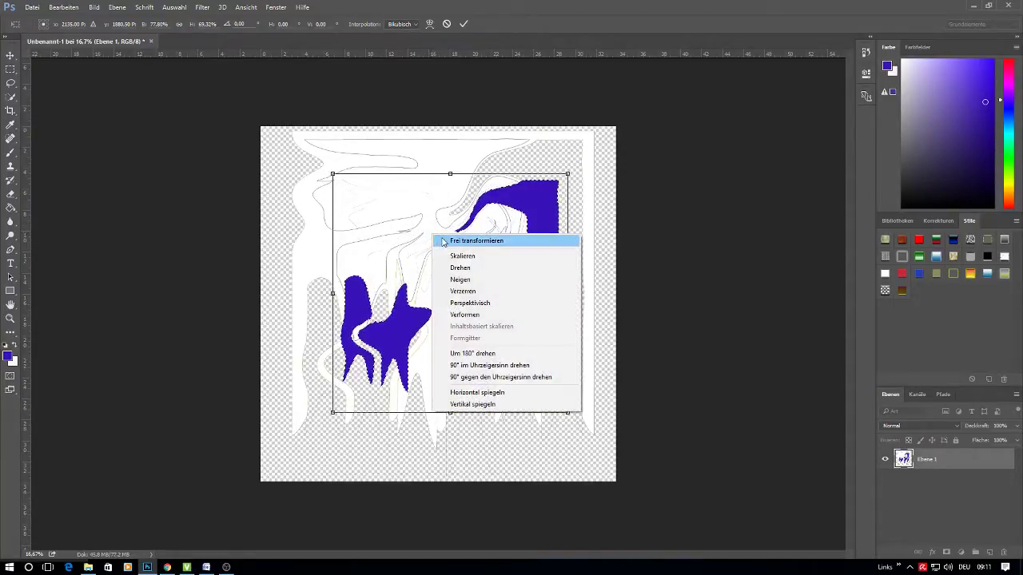
pyautogui.click(466, 24)
pyautogui.click(447, 24)
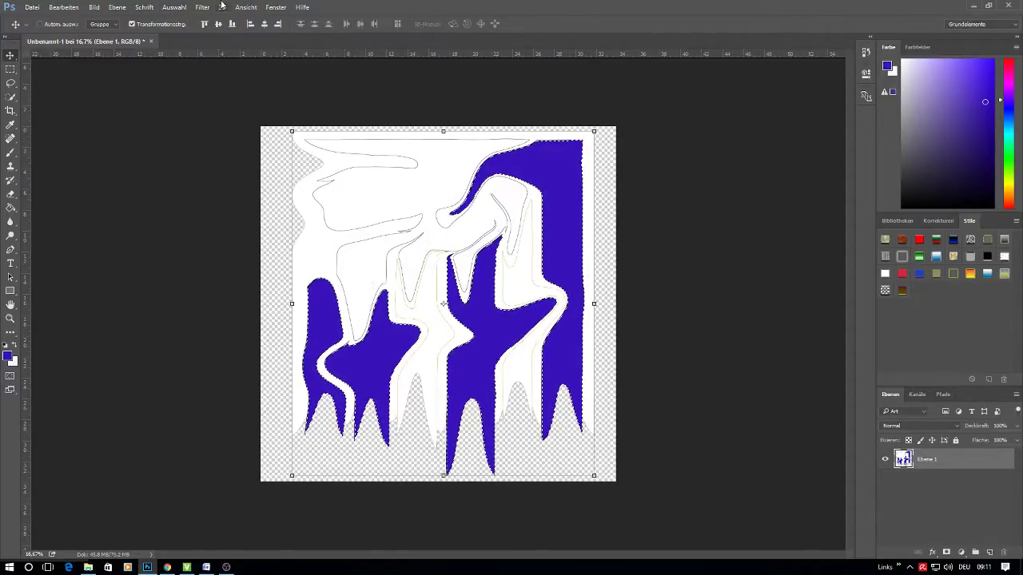
pyautogui.click(182, 8)
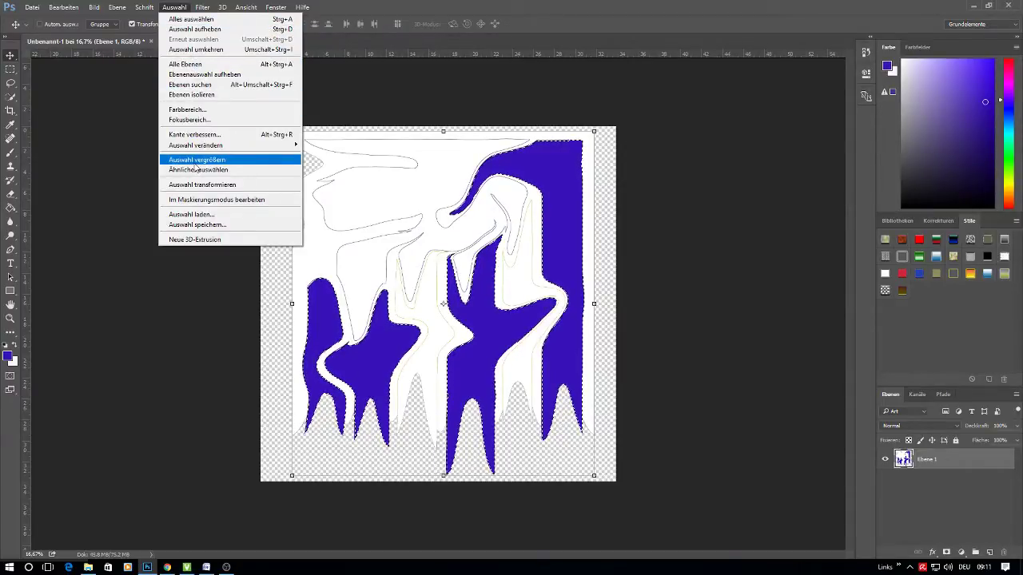
# Step: Create a small white 'Holiday' text layer across the middle of the blue shapes
pyautogui.click(170, 10)
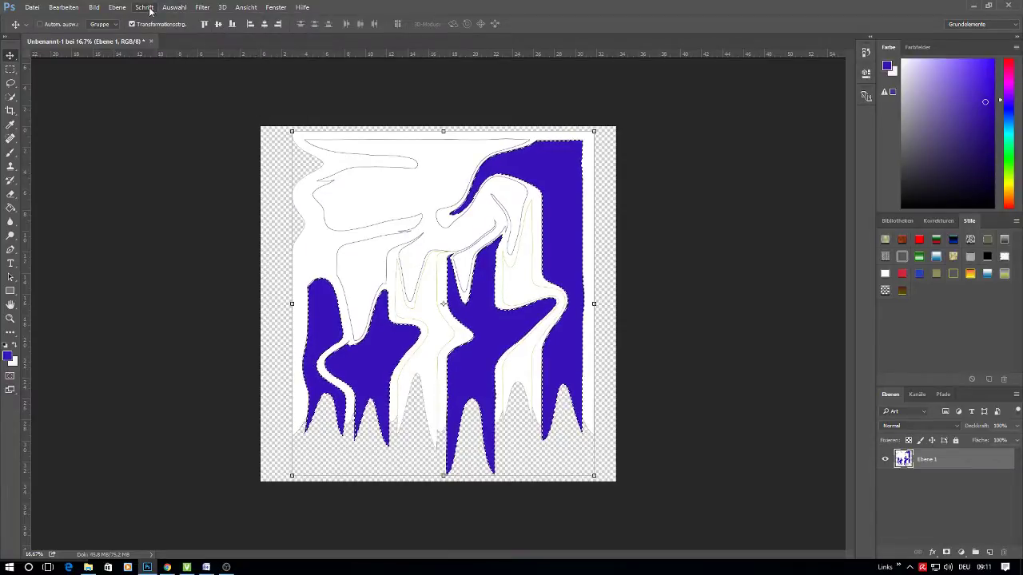
pyautogui.click(144, 7)
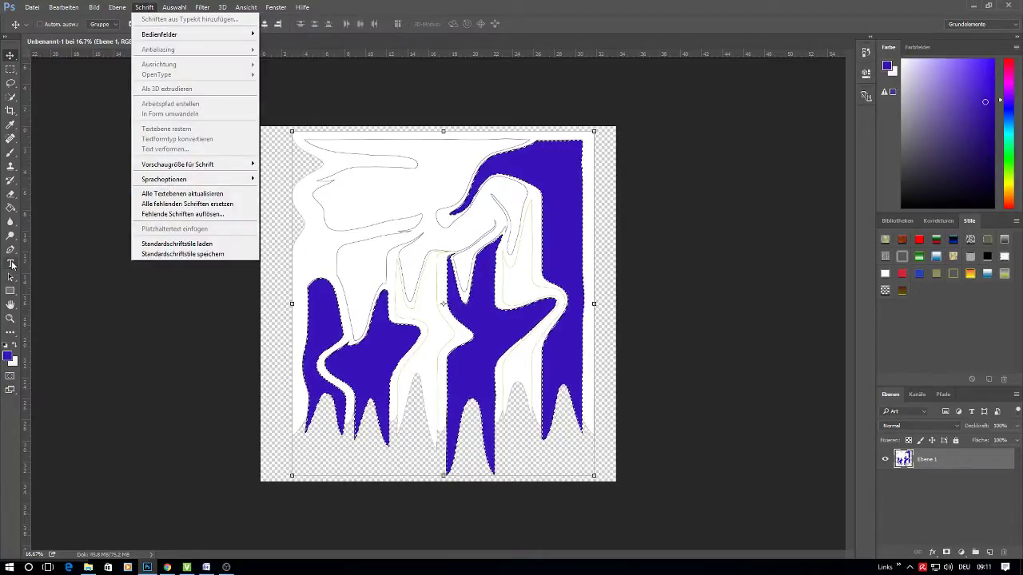
pyautogui.click(10, 263)
pyautogui.click(300, 341)
pyautogui.write('Hol')
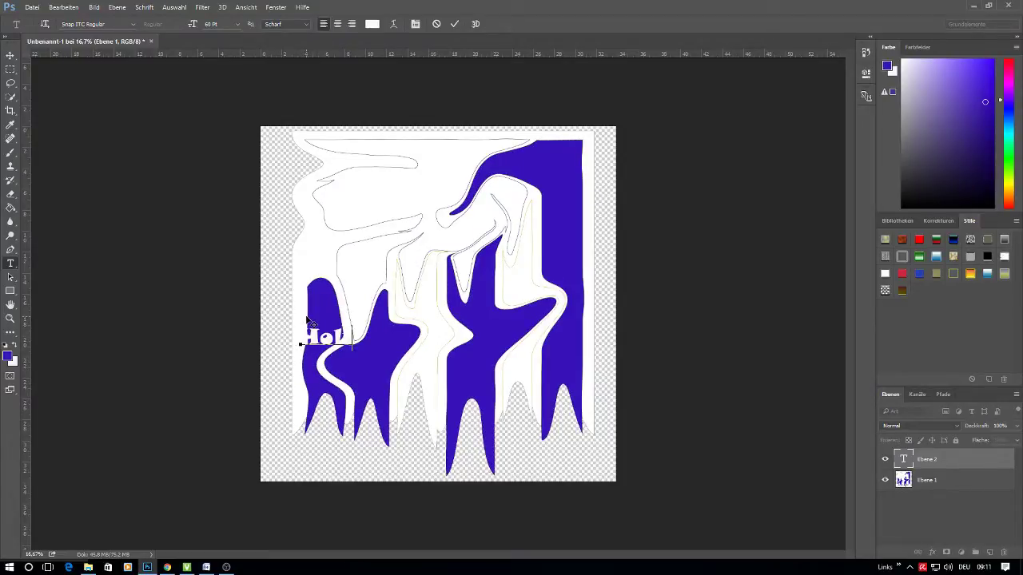
pyautogui.write('ay')
pyautogui.moveTo(346, 375); pyautogui.dragTo(417, 394)
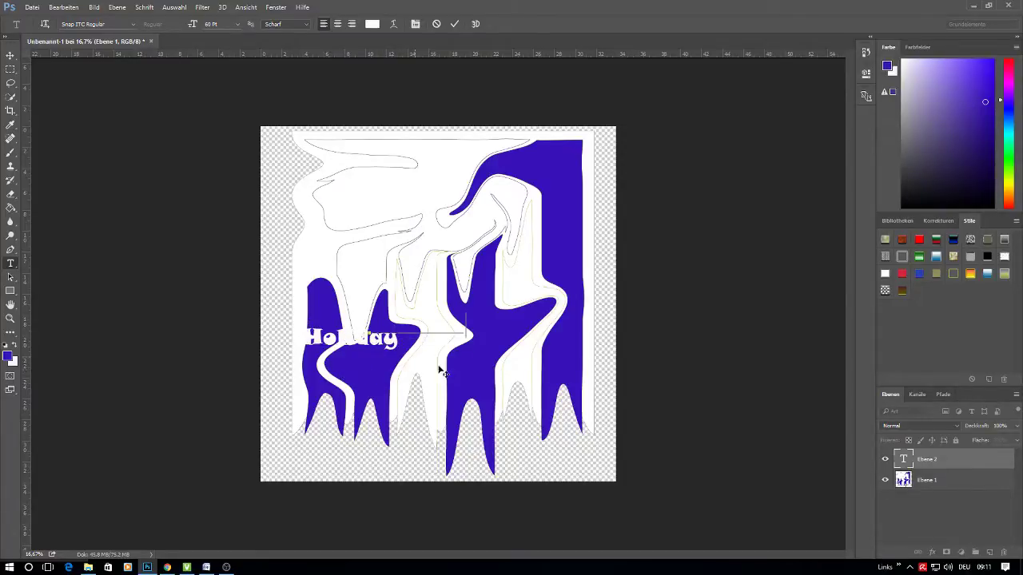
pyautogui.click(454, 23)
# Step: Try making Holiday 160 pt and orange-red, then discard those edits
pyautogui.doubleClick(904, 461)
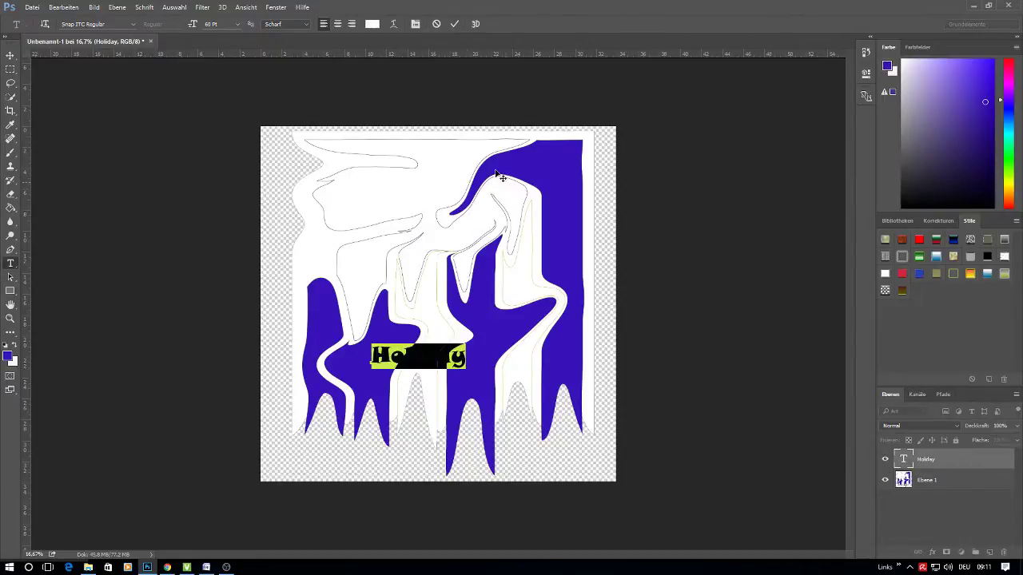
pyautogui.click(239, 24)
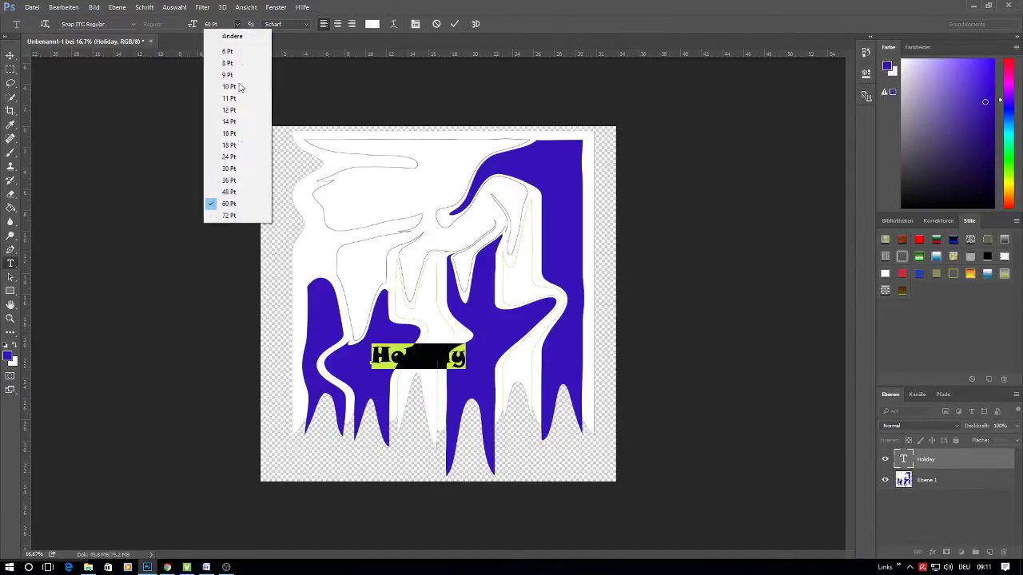
pyautogui.click(207, 36)
pyautogui.write('12')
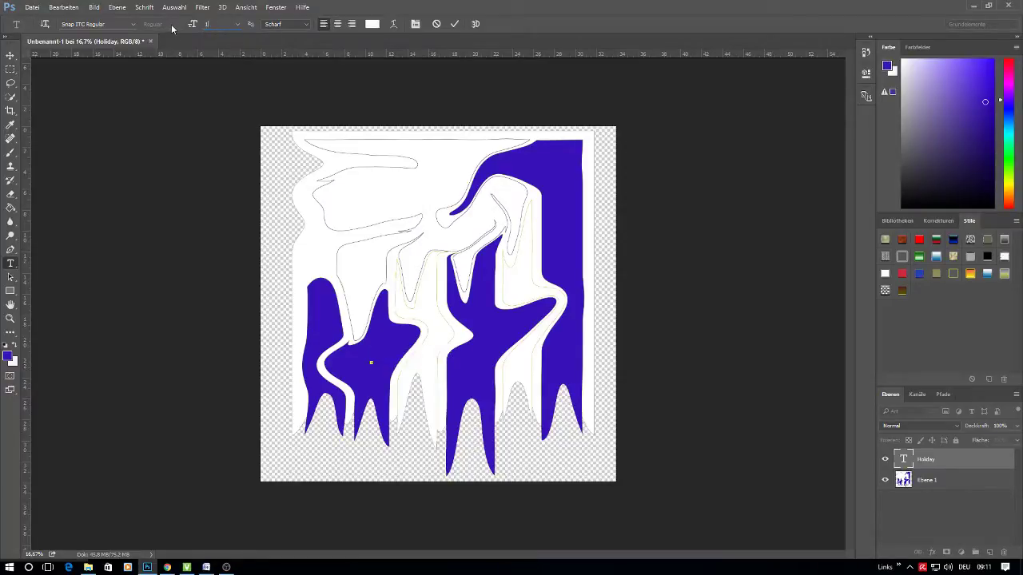
pyautogui.write('0')
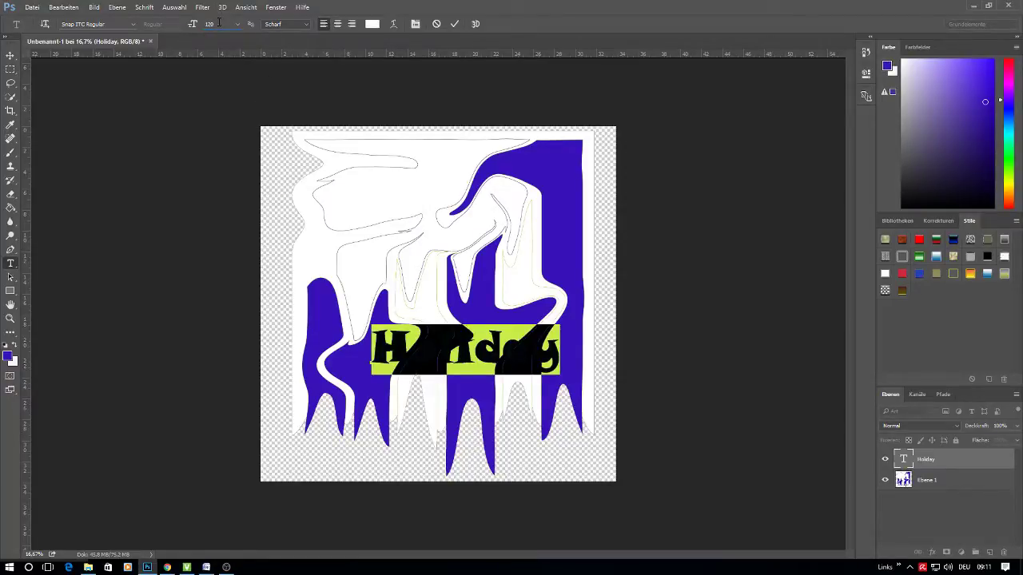
pyautogui.click(218, 22)
pyautogui.write('160 Pt')
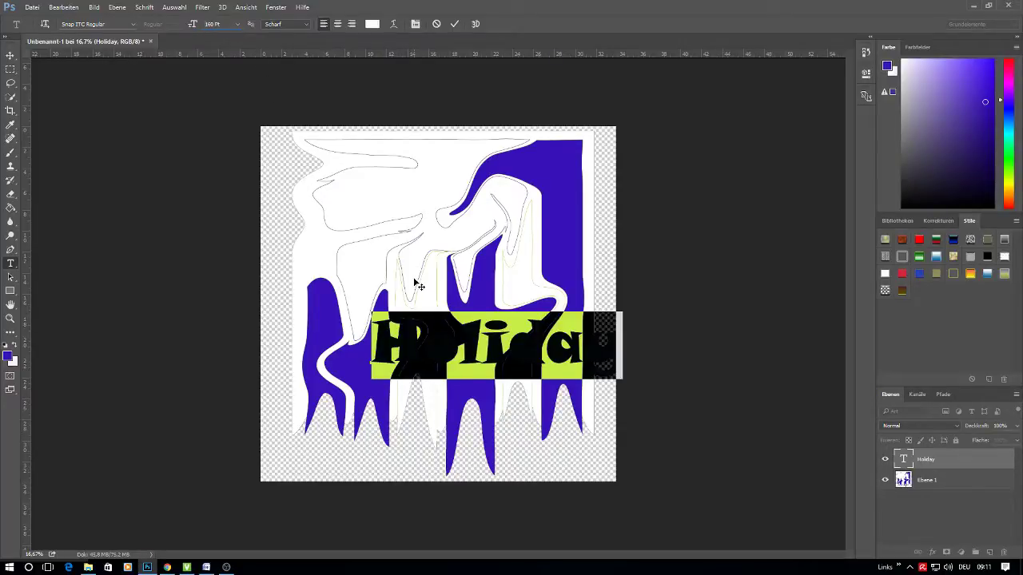
pyautogui.moveTo(418, 283); pyautogui.dragTo(357, 305)
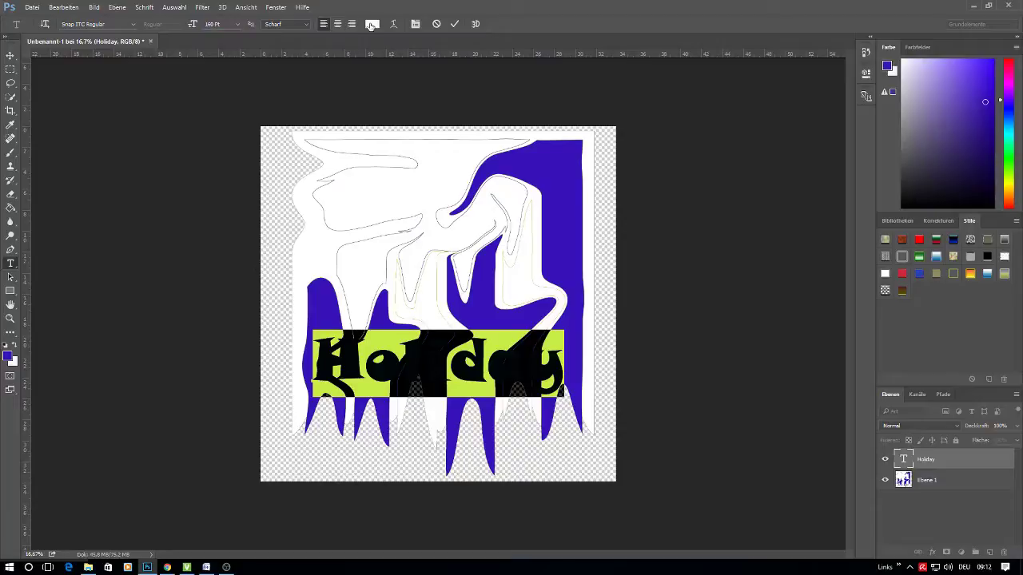
pyautogui.click(371, 24)
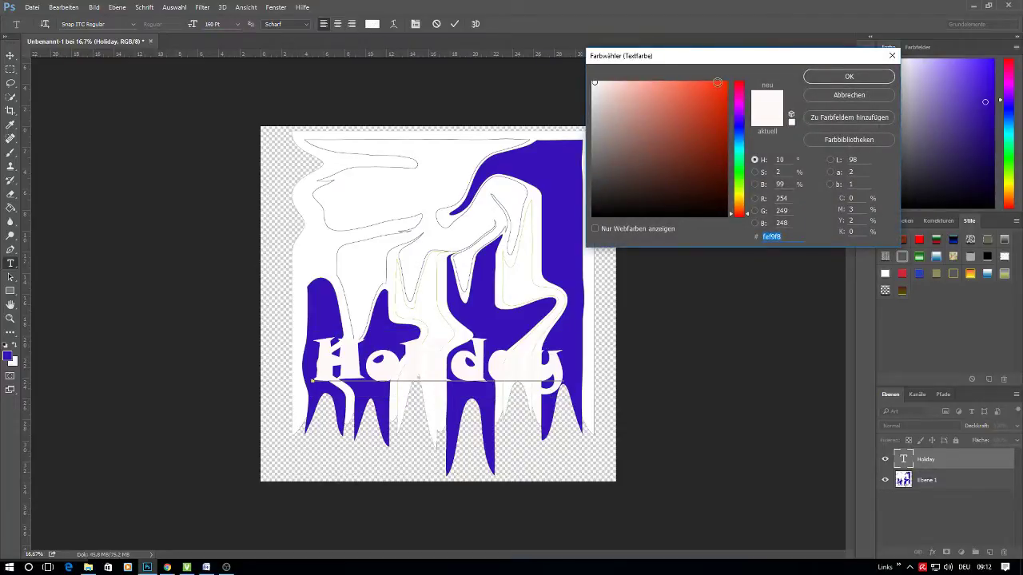
pyautogui.click(696, 91)
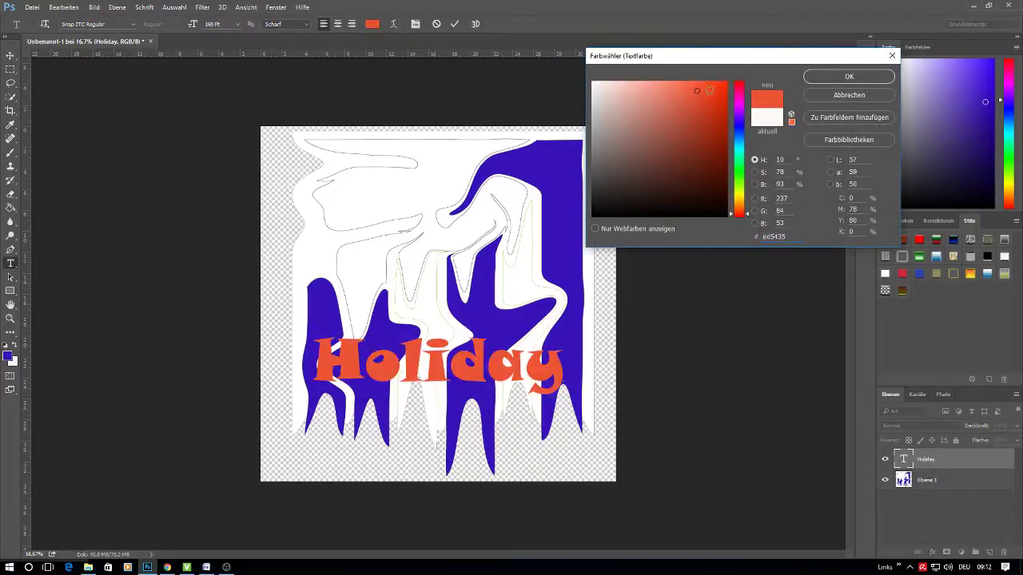
pyautogui.click(827, 78)
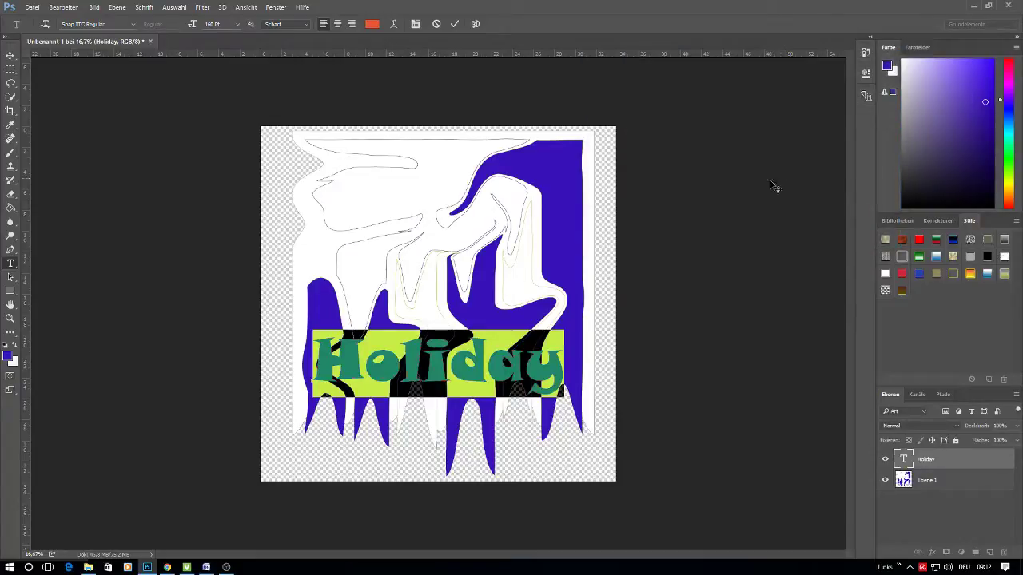
pyautogui.click(909, 461)
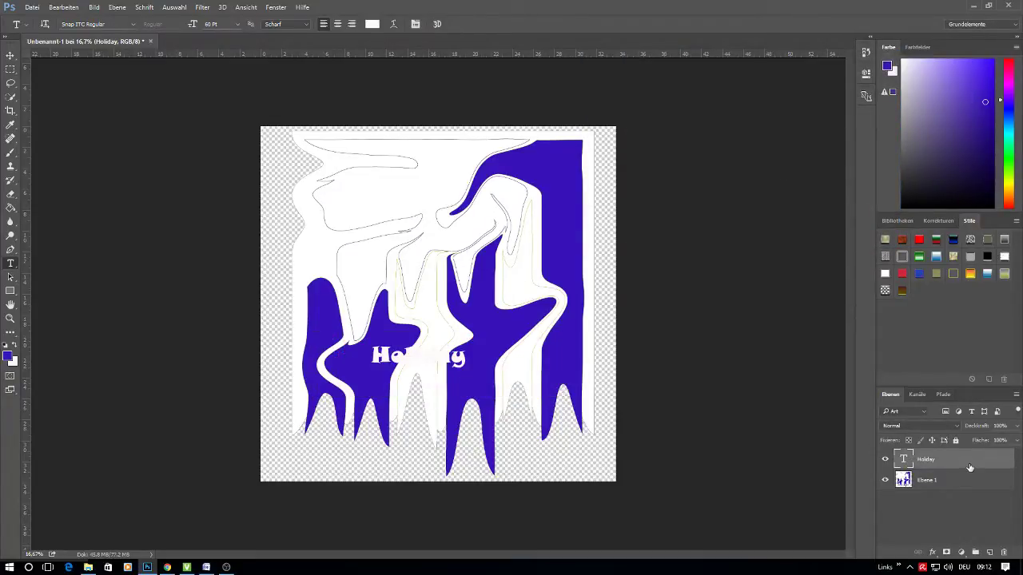
# Step: Add a Schlagschatten drop shadow to the Holiday text layer
pyautogui.doubleClick(969, 467)
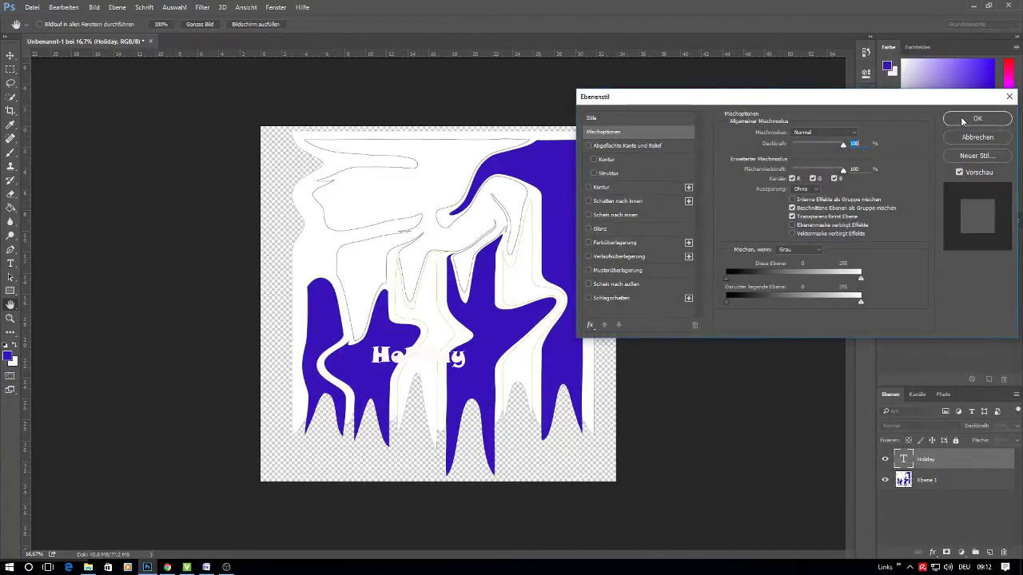
pyautogui.click(959, 119)
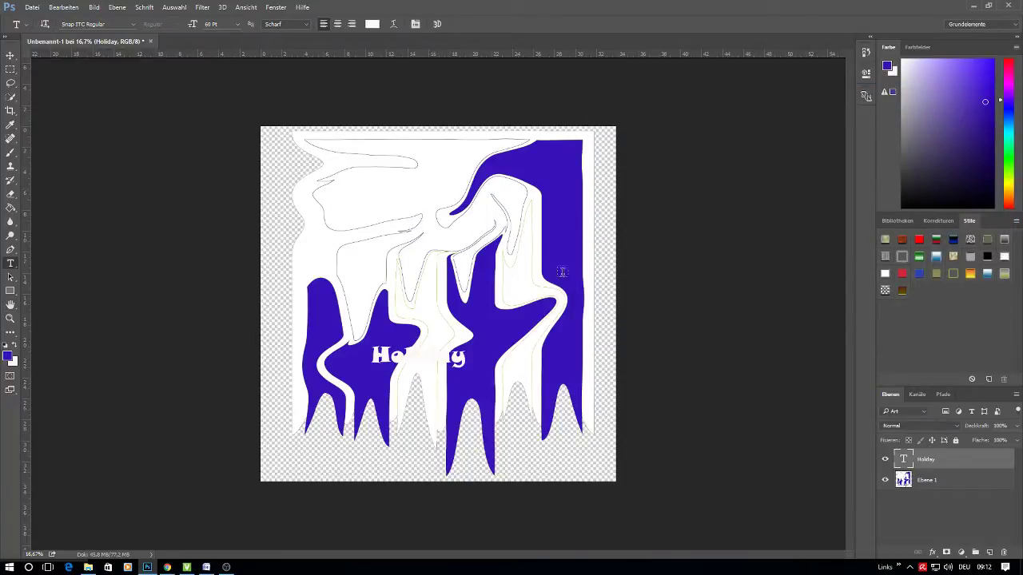
pyautogui.doubleClick(975, 462)
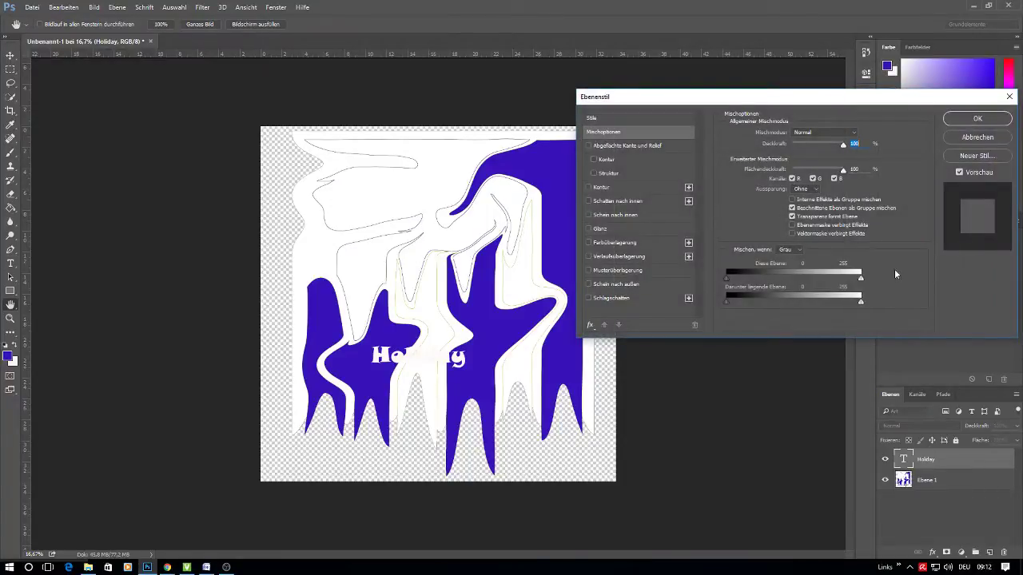
pyautogui.click(589, 297)
pyautogui.click(988, 123)
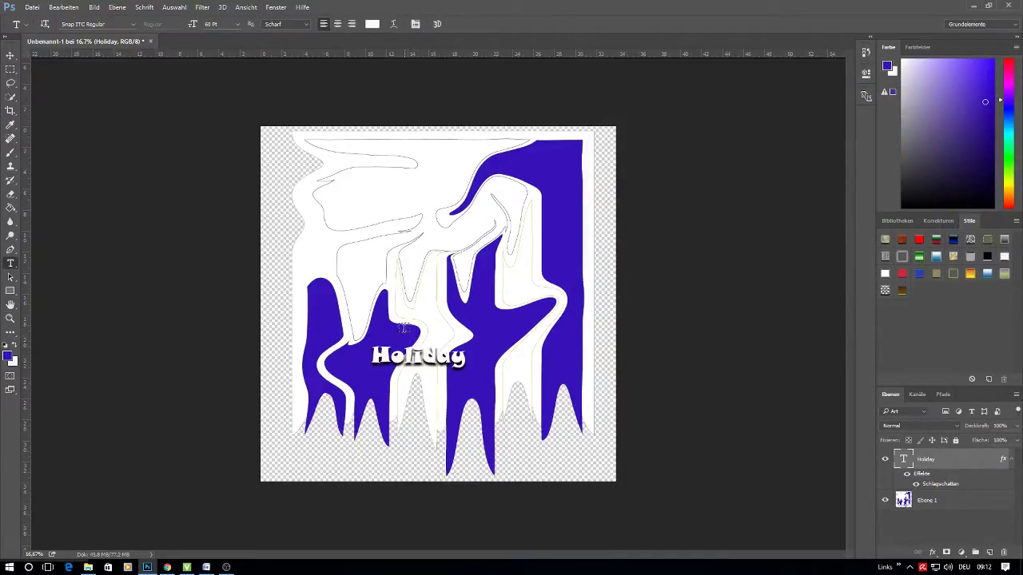
# Step: Set the Holiday text size to 128 pt
pyautogui.doubleClick(903, 459)
pyautogui.doubleClick(227, 24)
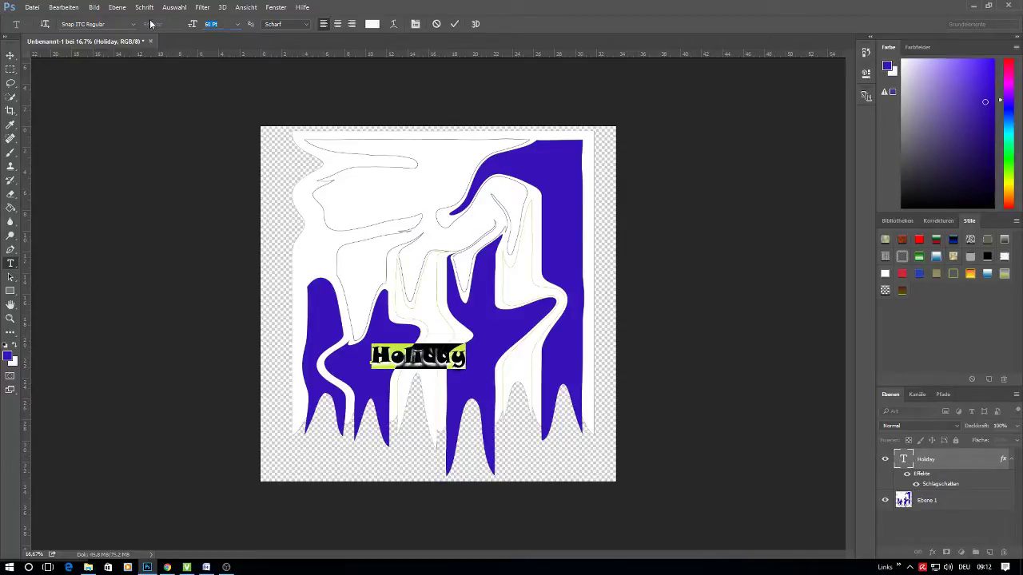
pyautogui.write('128')
pyautogui.press('Return')
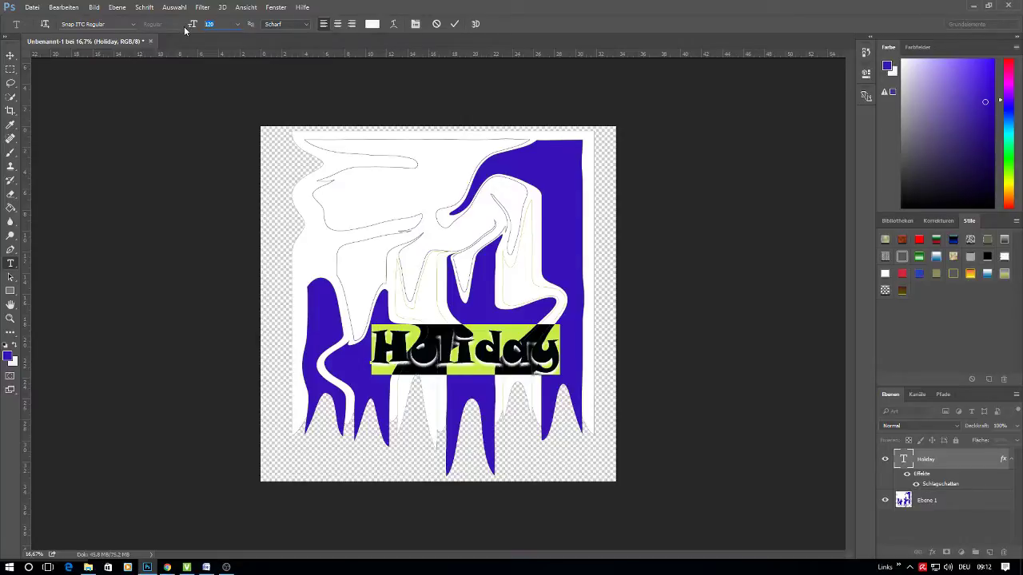
# Step: Set Holiday to 150 pt and shift it left over the shapes
pyautogui.write('150')
pyautogui.press('Return')
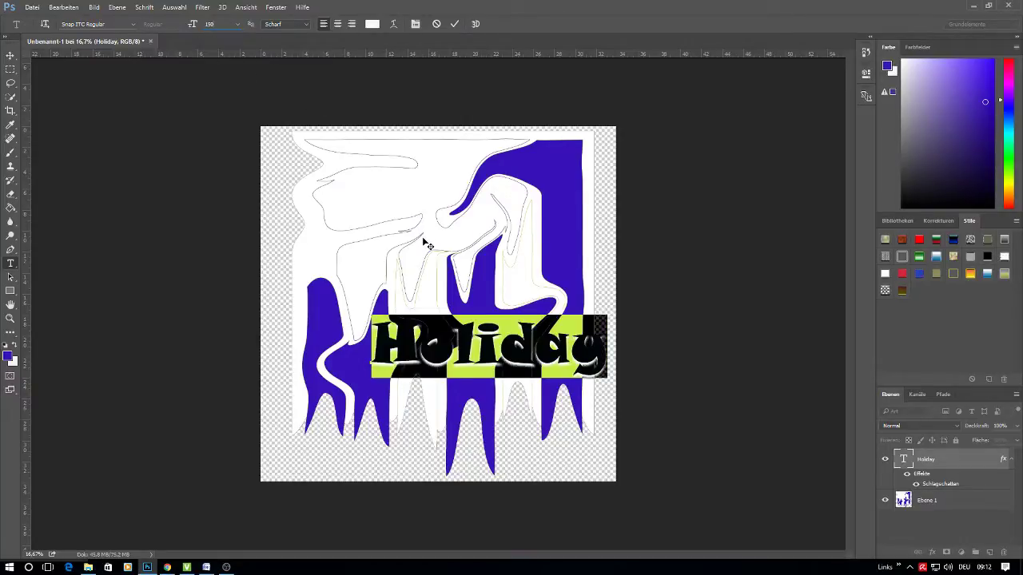
pyautogui.moveTo(427, 244); pyautogui.dragTo(382, 250)
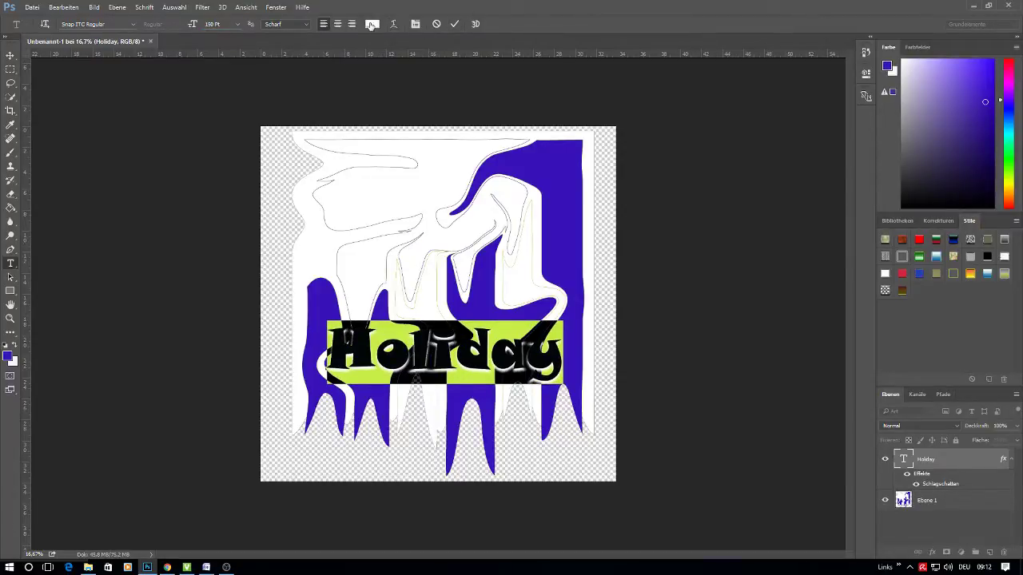
pyautogui.click(454, 24)
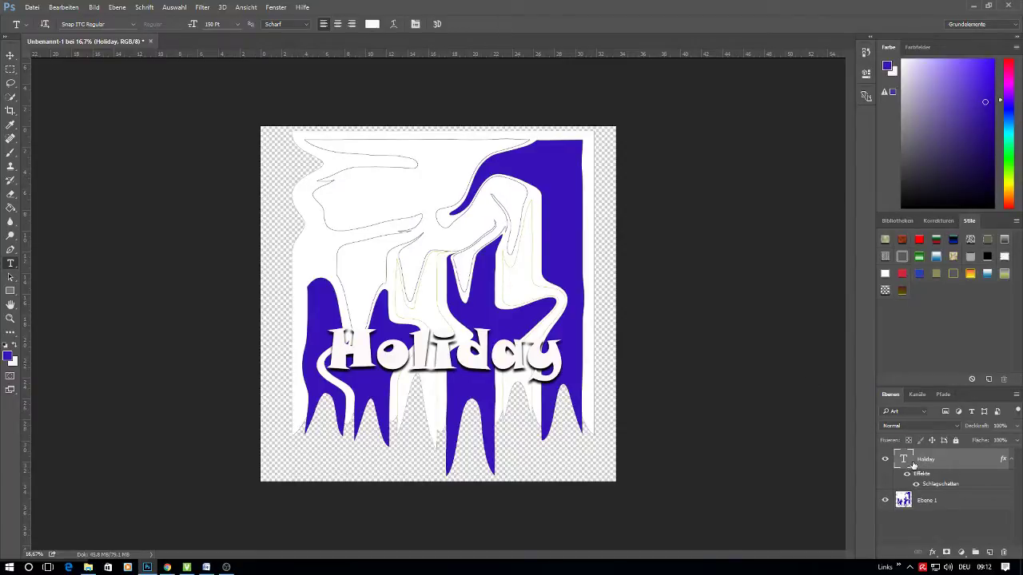
# Step: Recolour the Holiday text dark reddish-brown (#903928)
pyautogui.doubleClick(903, 461)
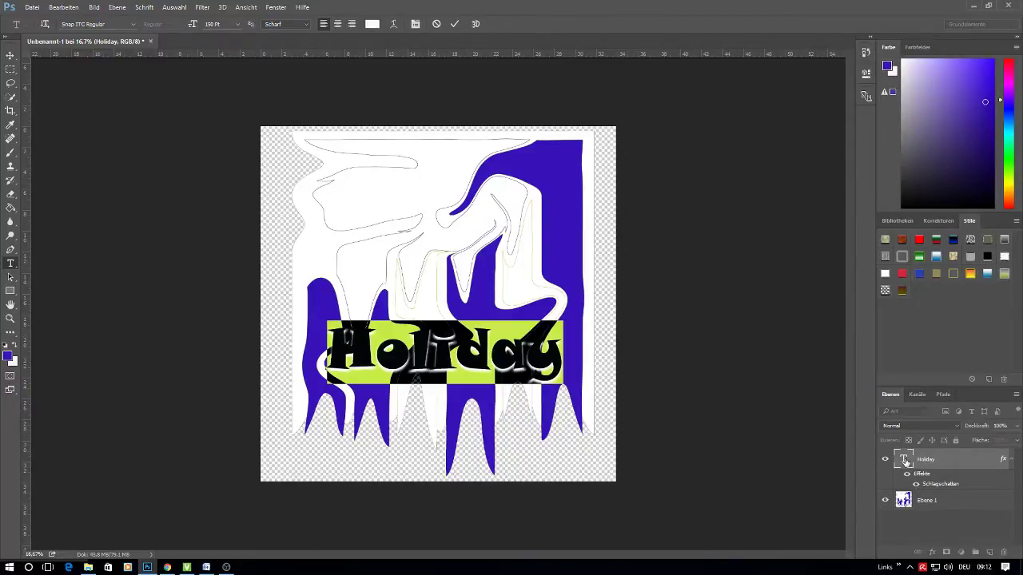
pyautogui.click(372, 24)
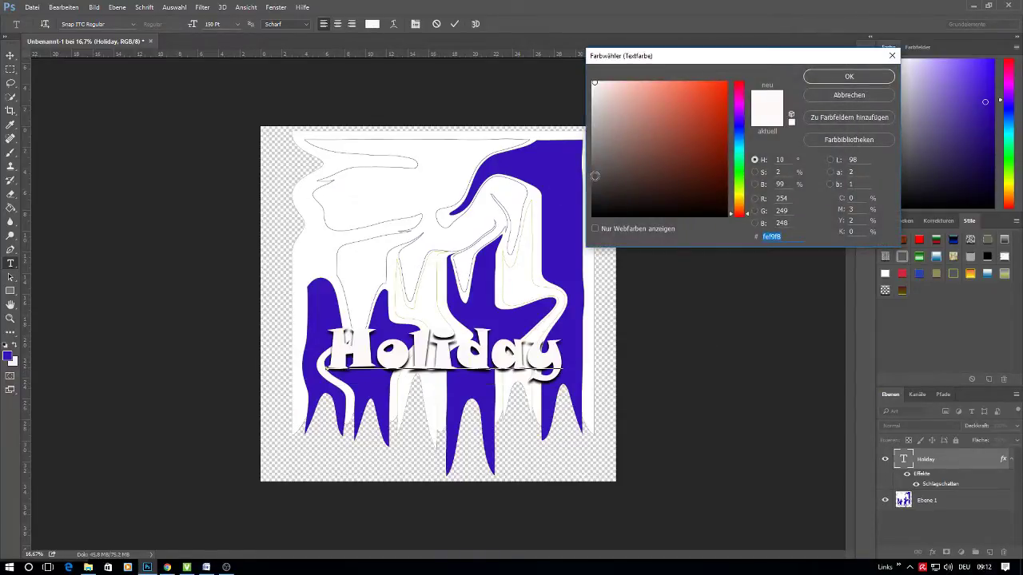
pyautogui.click(593, 164)
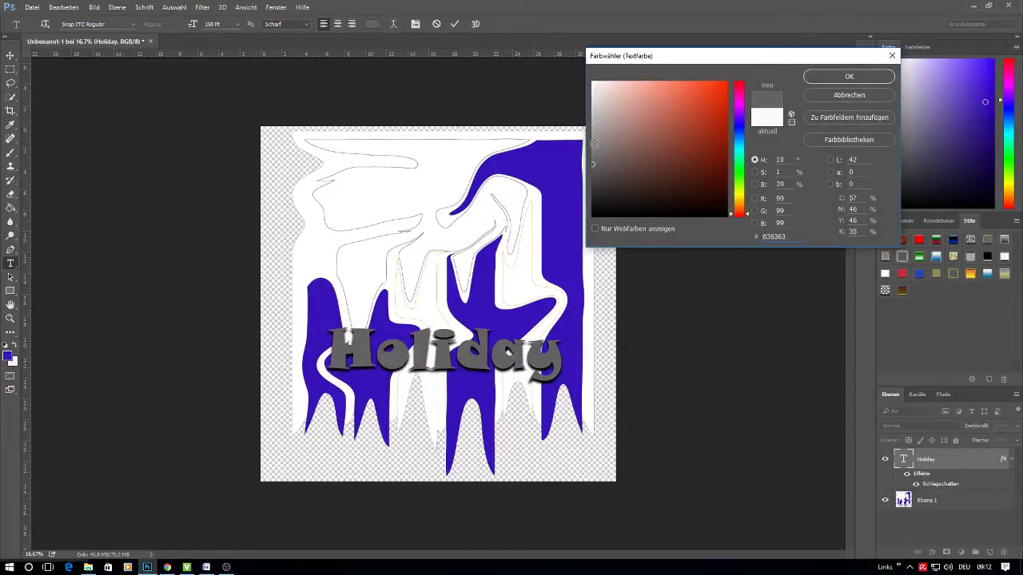
pyautogui.click(594, 144)
pyautogui.click(668, 132)
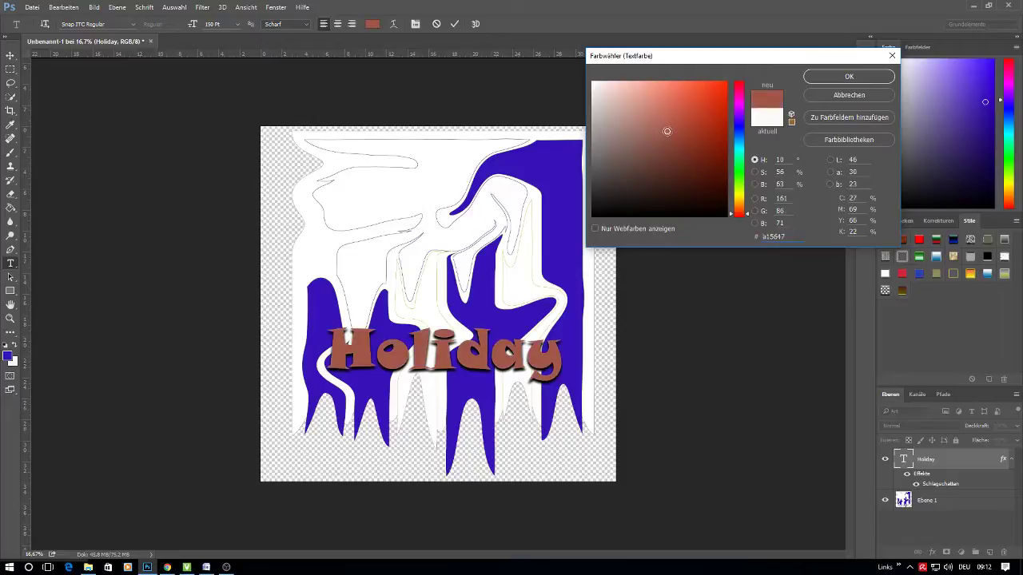
pyautogui.click(685, 139)
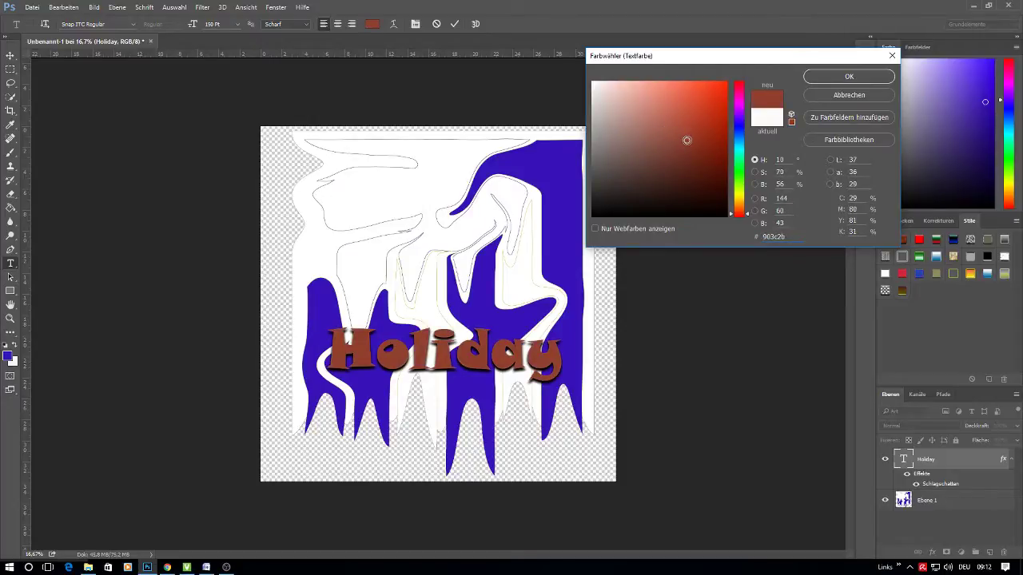
pyautogui.moveTo(686, 140); pyautogui.dragTo(691, 140)
pyautogui.click(821, 79)
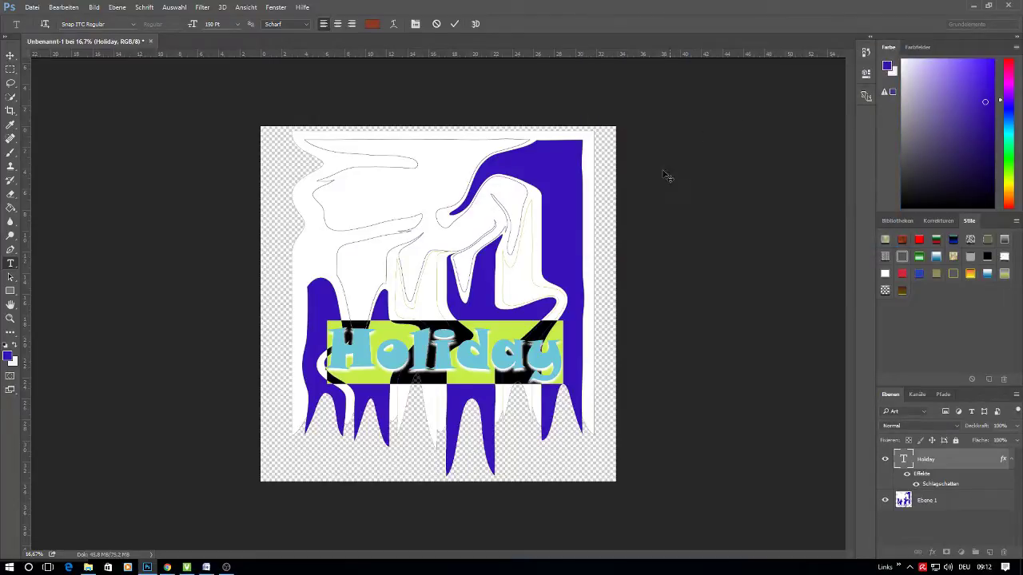
pyautogui.click(453, 24)
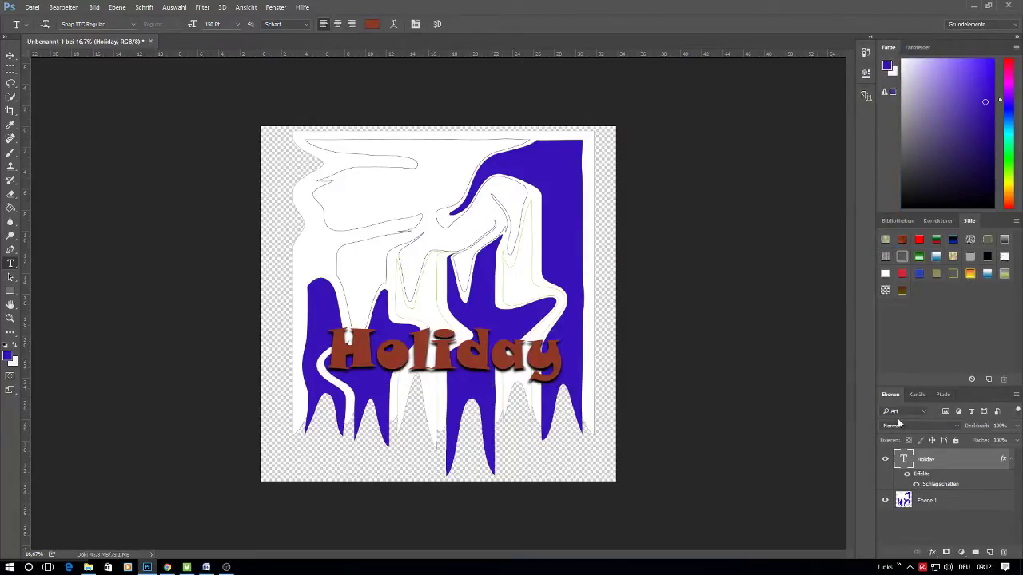
# Step: On Ebene 1, select the blue drips via Farbbereich at tolerance 200
pyautogui.click(947, 501)
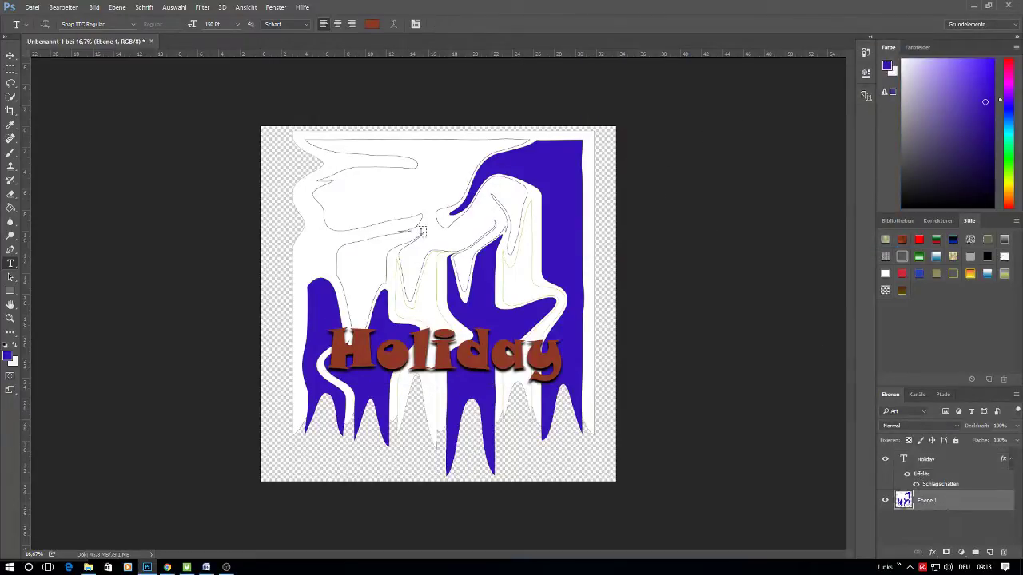
pyautogui.click(12, 196)
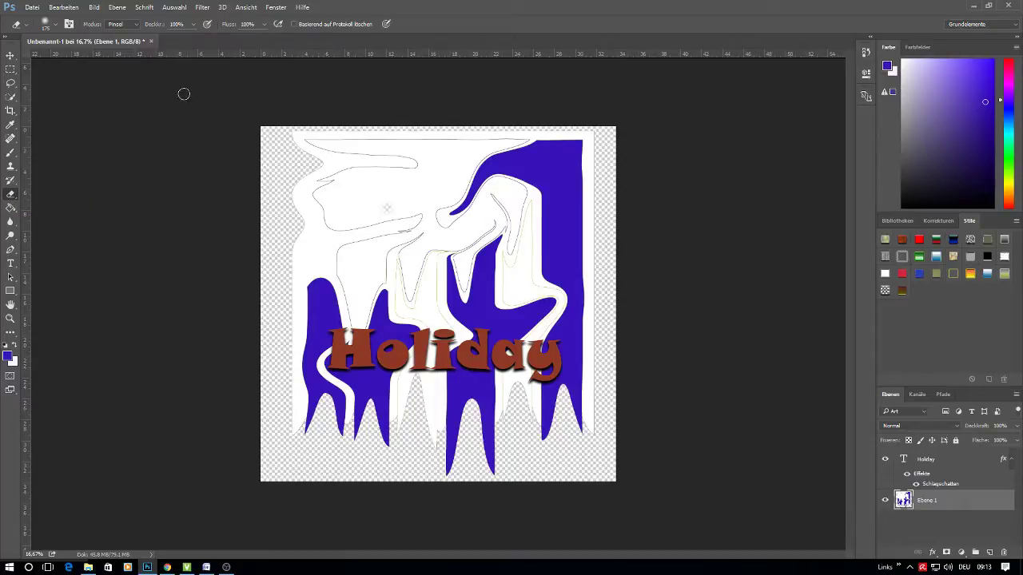
pyautogui.click(175, 7)
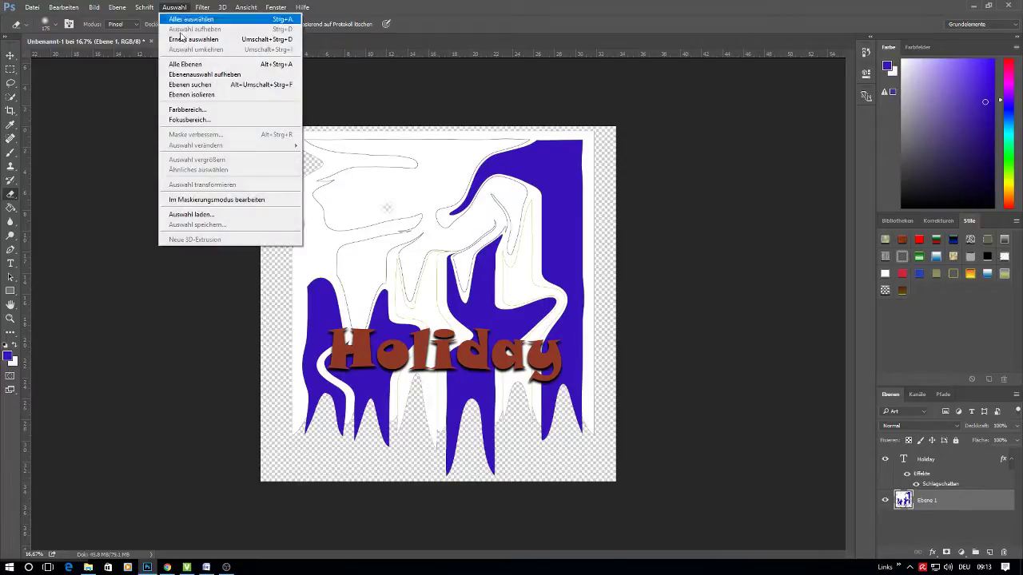
pyautogui.click(191, 112)
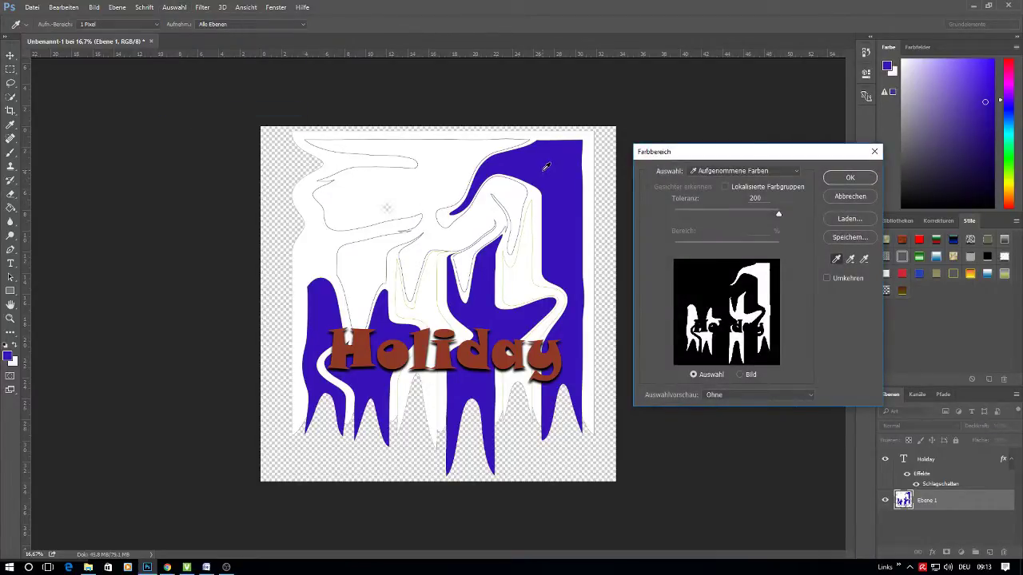
pyautogui.click(840, 179)
# Step: Copy the selected blue drips to a new layer (Ebene durch Kopieren) and hide Ebene 1
pyautogui.press('e')
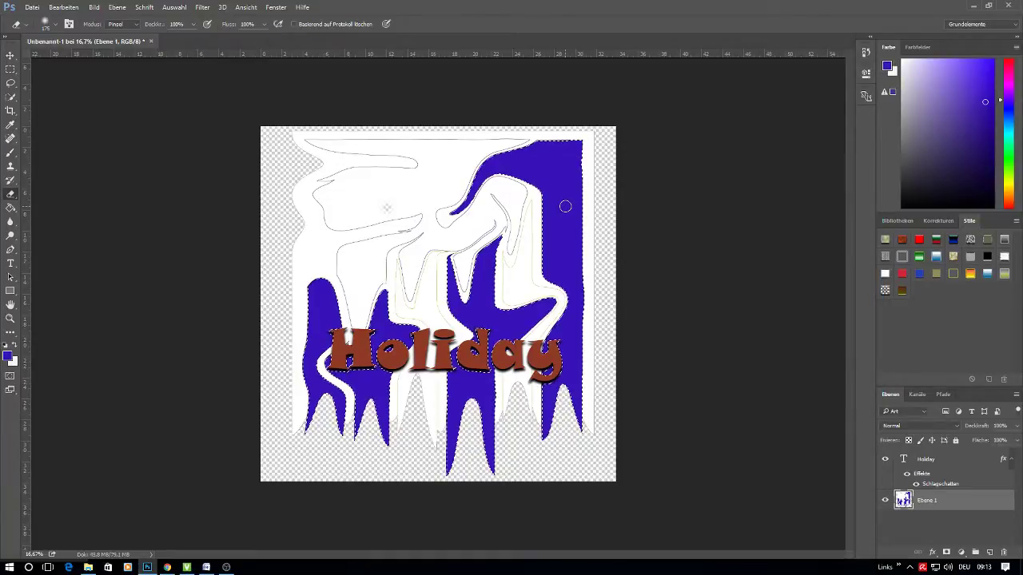
pyautogui.rightClick(566, 206)
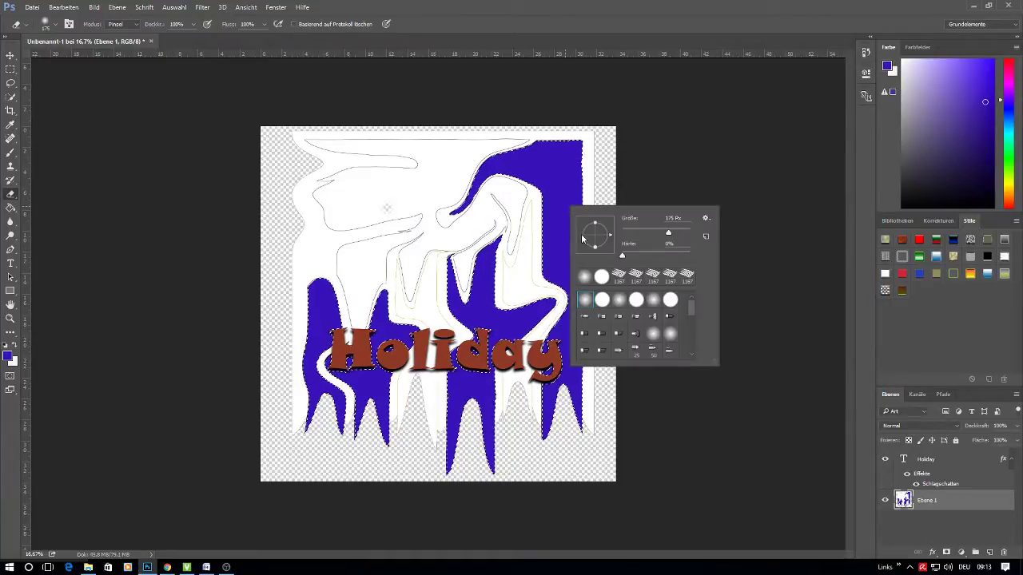
pyautogui.click(11, 97)
pyautogui.rightClick(566, 181)
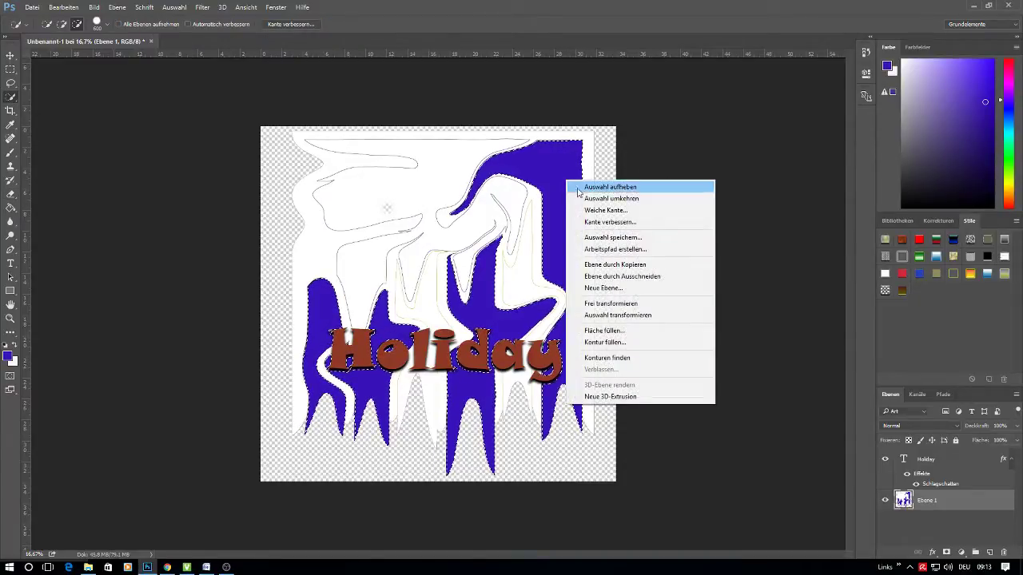
pyautogui.click(616, 266)
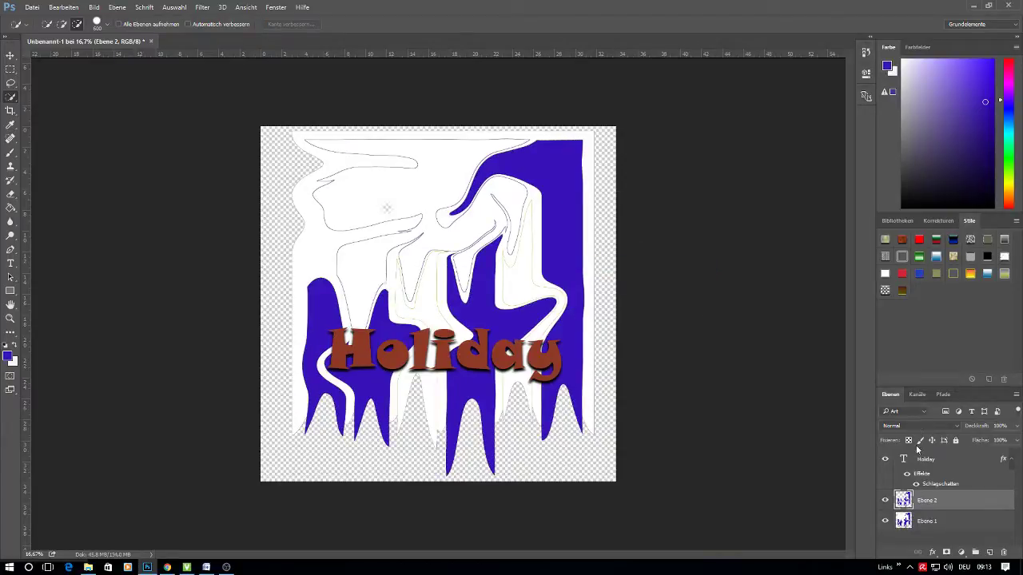
pyautogui.click(886, 521)
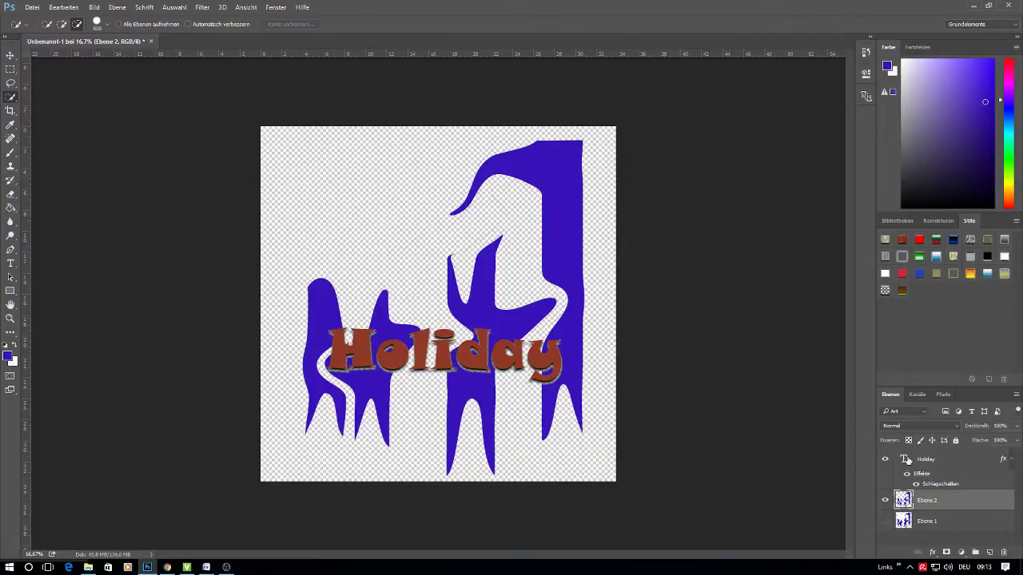
# Step: Type 'In' on its own line above Holiday and move the text higher
pyautogui.doubleClick(904, 460)
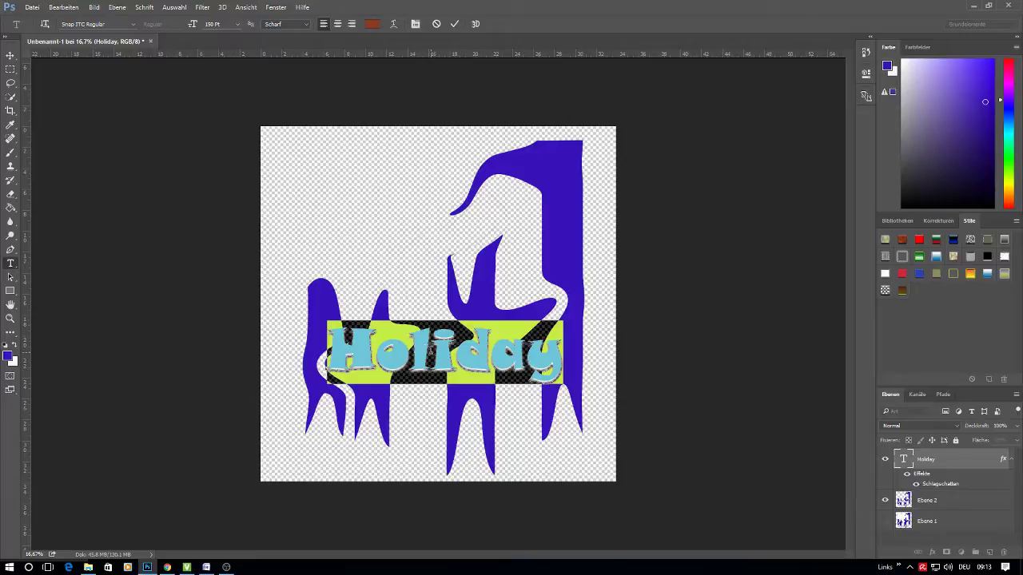
pyautogui.click(327, 352)
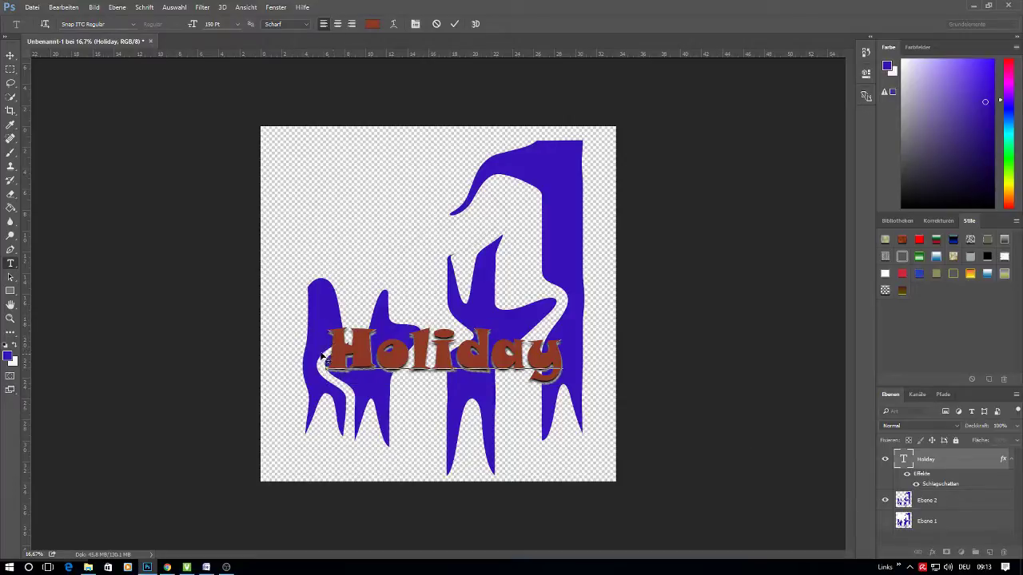
pyautogui.write('In')
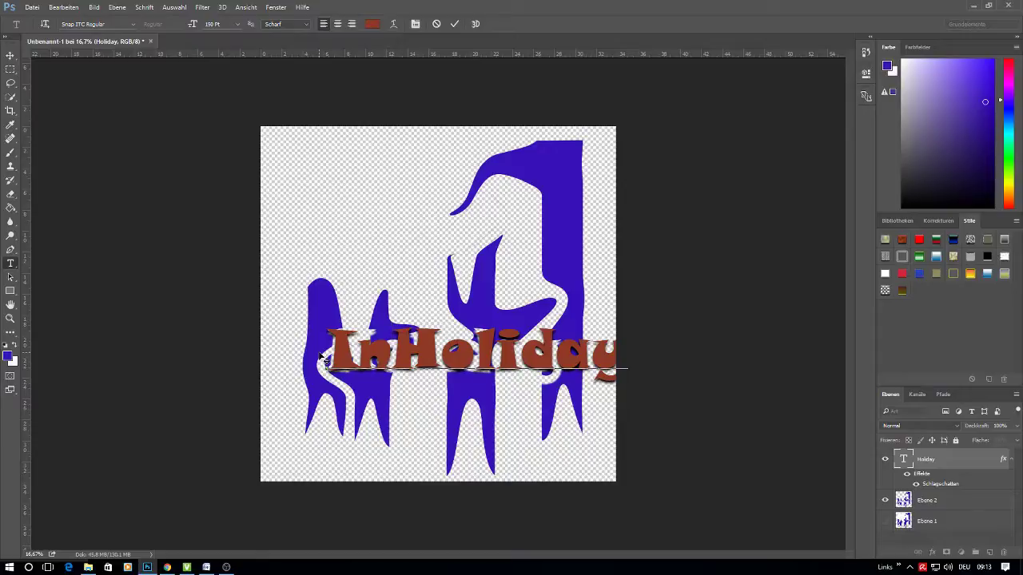
pyautogui.press('Return')
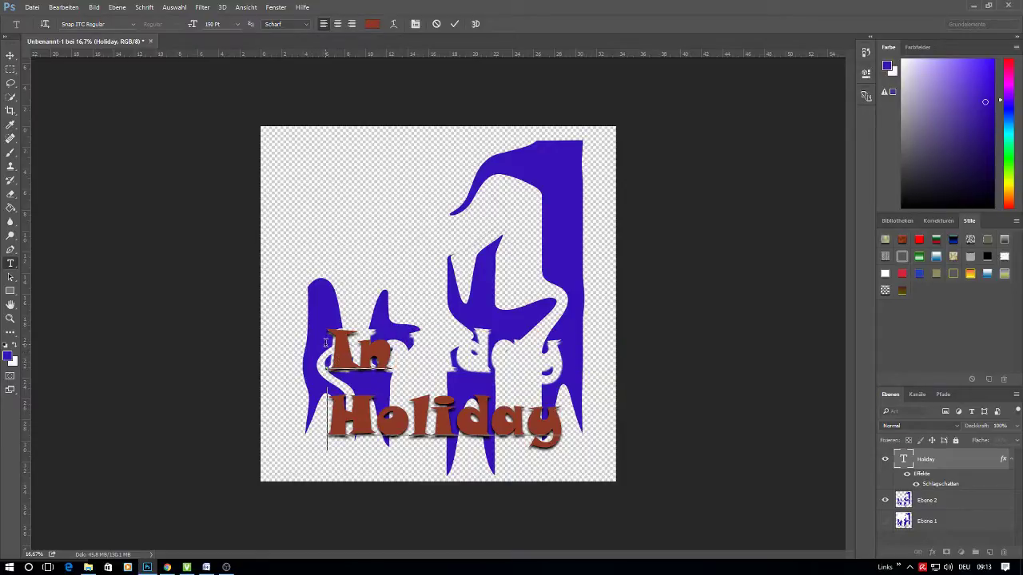
pyautogui.press('Return')
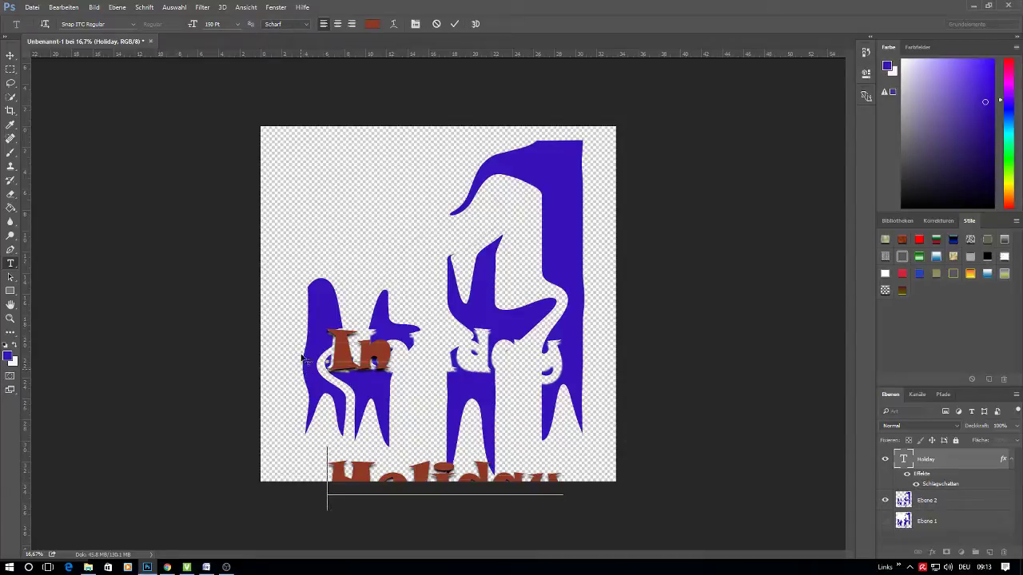
pyautogui.moveTo(304, 358); pyautogui.dragTo(295, 204)
pyautogui.press('Return')
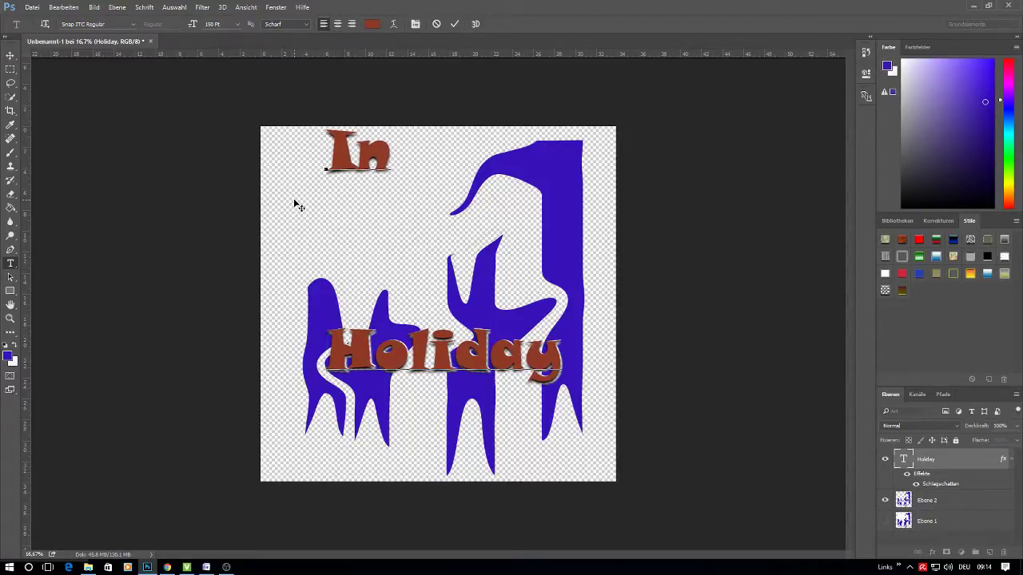
# Step: Remove the extra blank lines and position 'In Holiday' over the blue drips
pyautogui.click(337, 177)
pyautogui.press('End')
pyautogui.press('Delete')
pyautogui.click(382, 229)
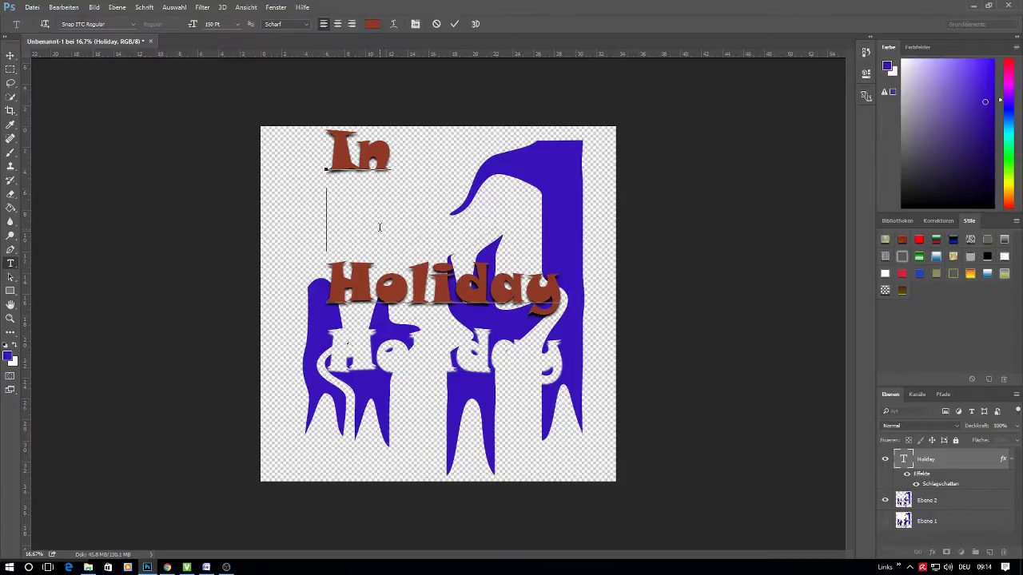
pyautogui.moveTo(296, 227); pyautogui.dragTo(299, 295)
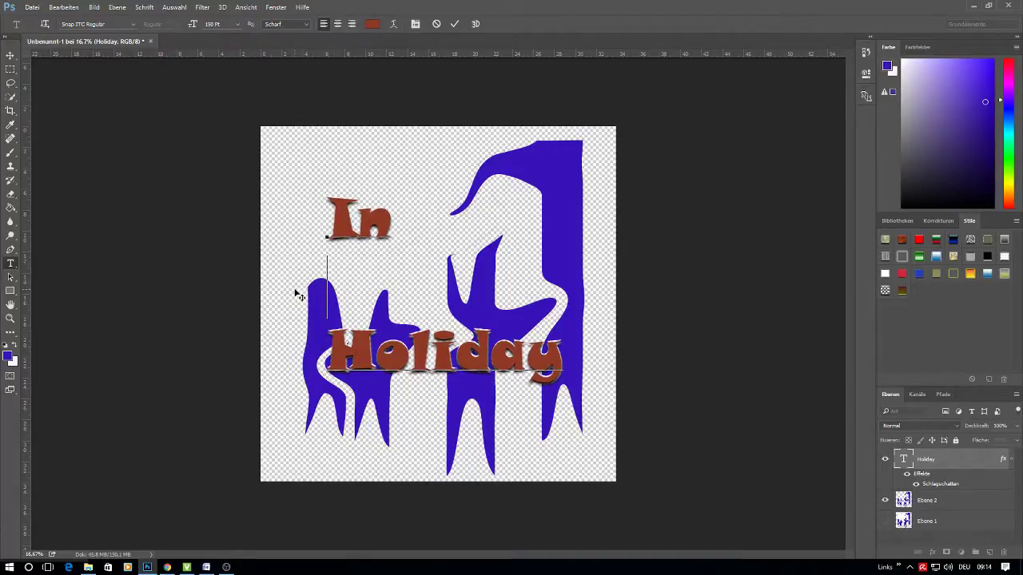
pyautogui.click(454, 24)
pyautogui.press('w')
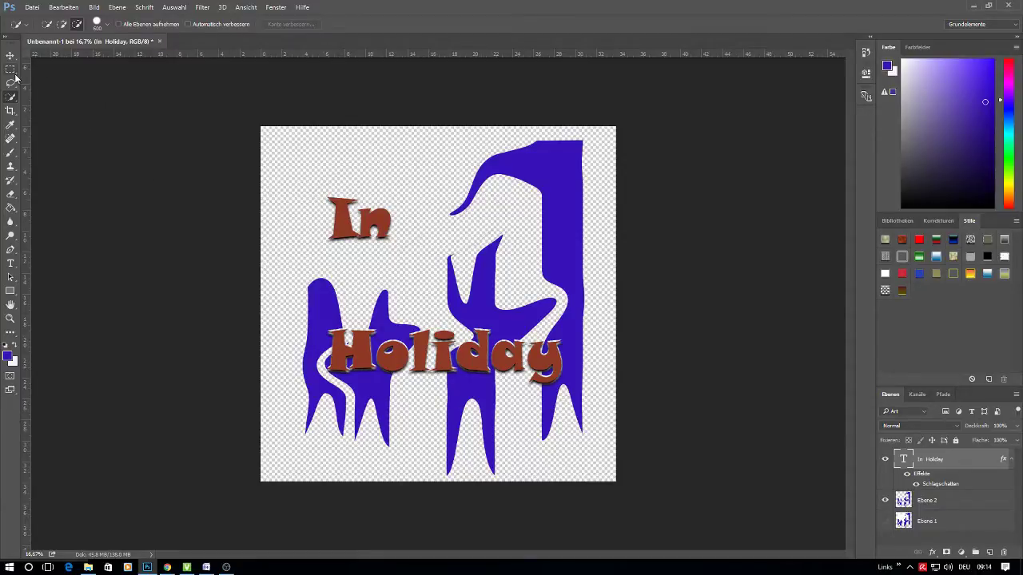
# Step: Select only the word 'In' and set its font size to 270 pt
pyautogui.doubleClick(903, 459)
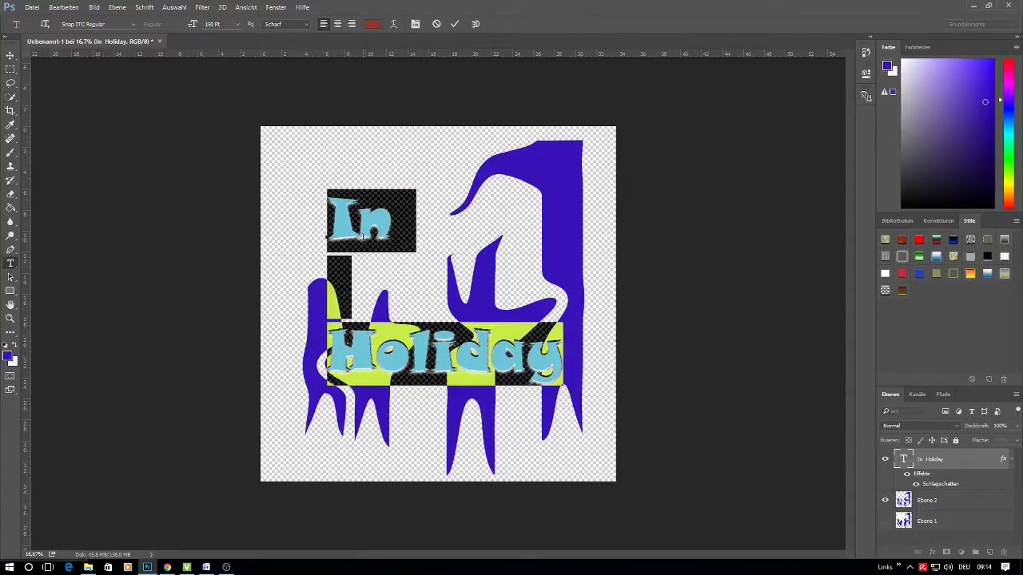
pyautogui.click(363, 236)
pyautogui.moveTo(328, 228); pyautogui.dragTo(402, 225)
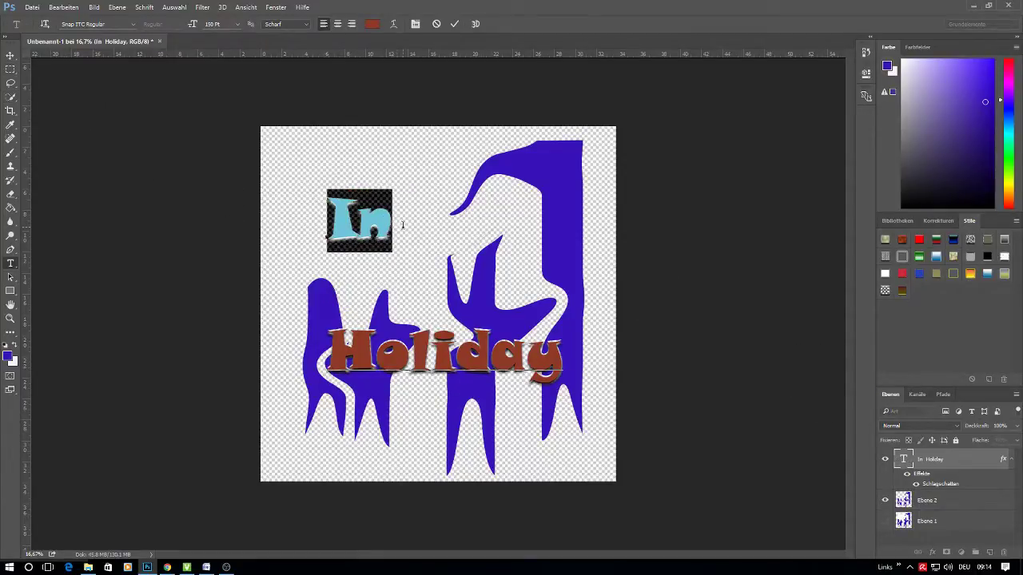
pyautogui.click(238, 26)
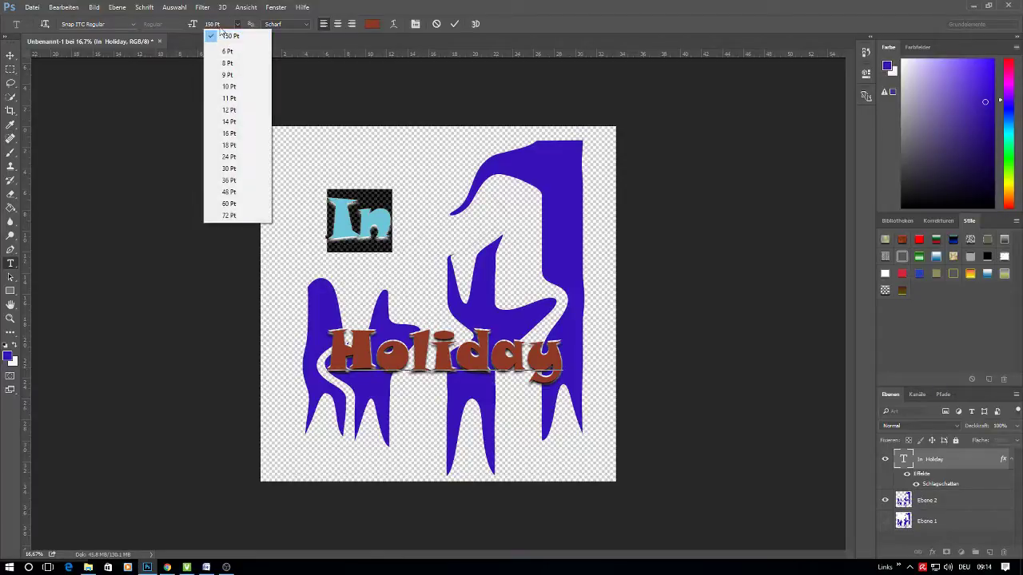
pyautogui.click(222, 24)
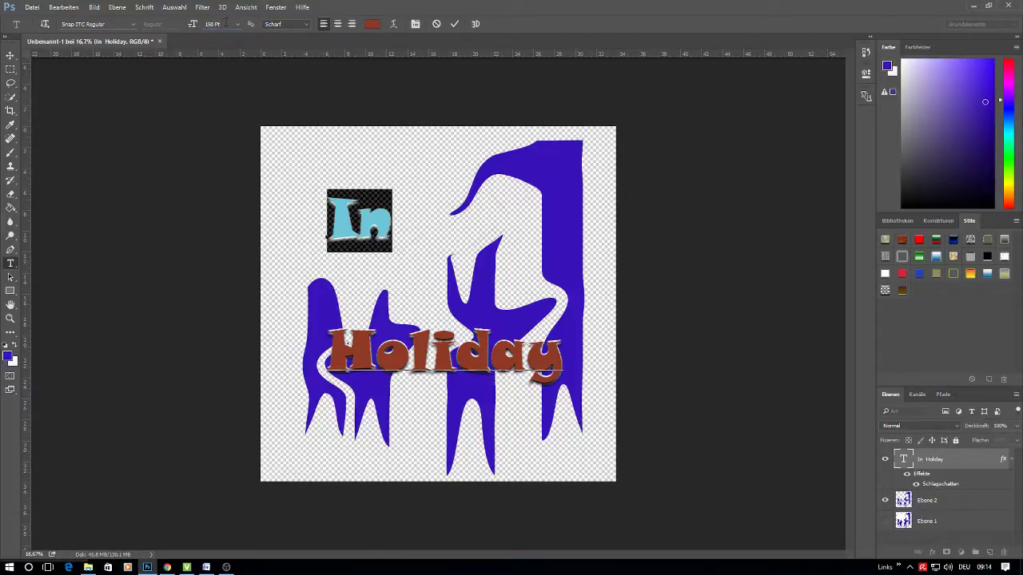
pyautogui.write('250')
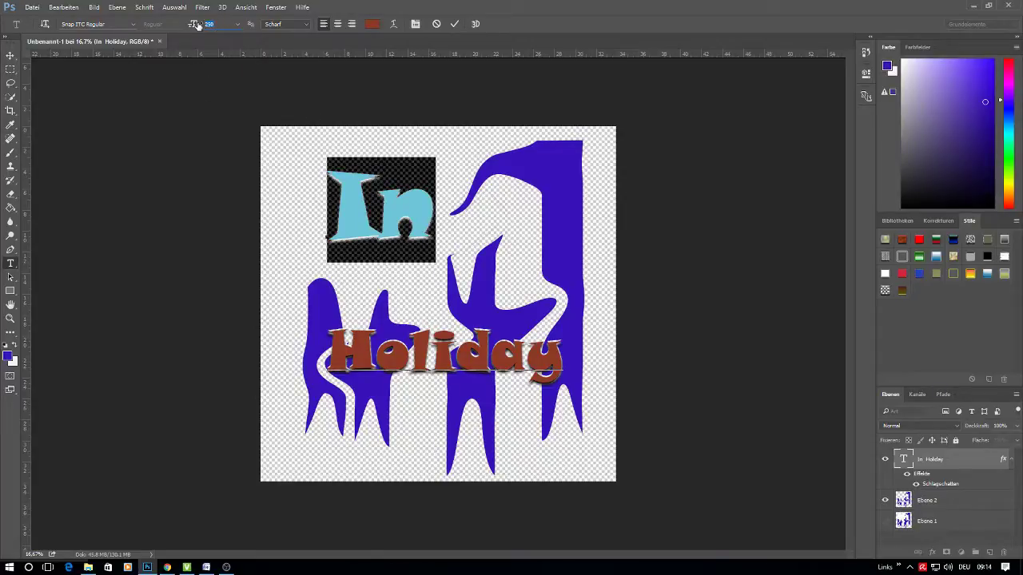
pyautogui.moveTo(197, 24); pyautogui.dragTo(327, 233)
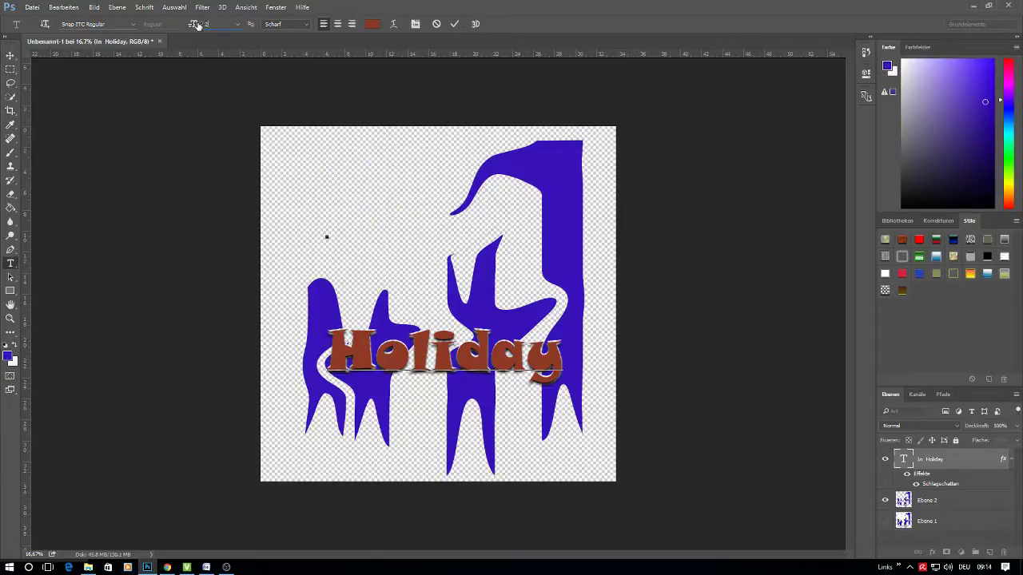
pyautogui.write('70')
pyautogui.moveTo(283, 194); pyautogui.dragTo(283, 194)
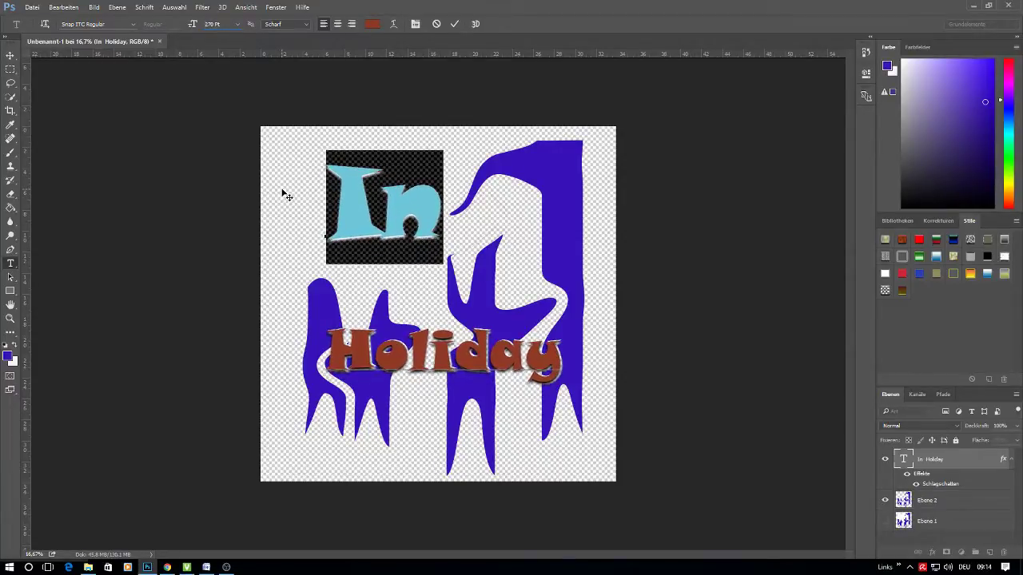
pyautogui.click(454, 23)
pyautogui.press('w')
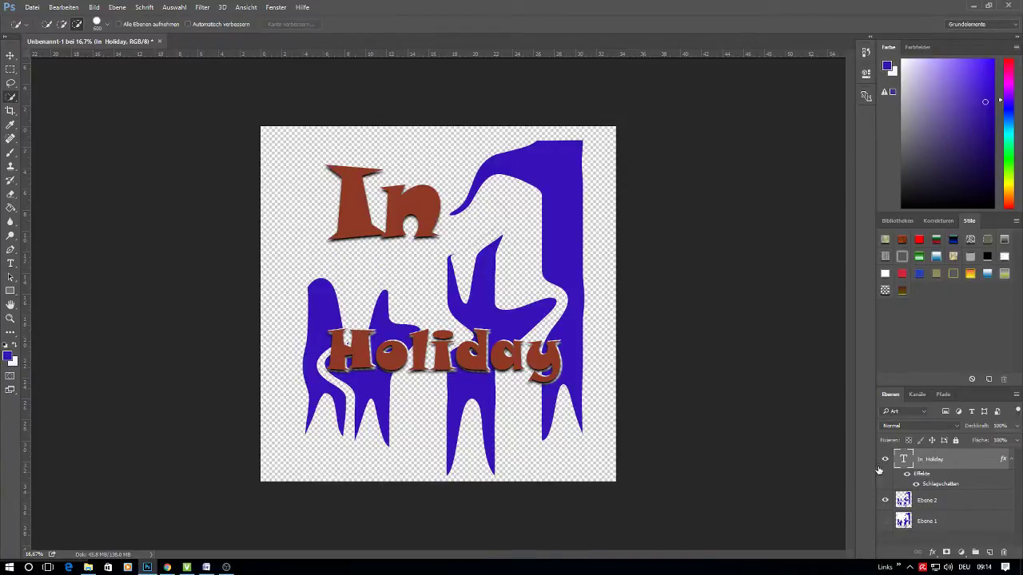
# Step: Adjust the drop shadow to about 121° angle with increased spread
pyautogui.doubleClick(948, 486)
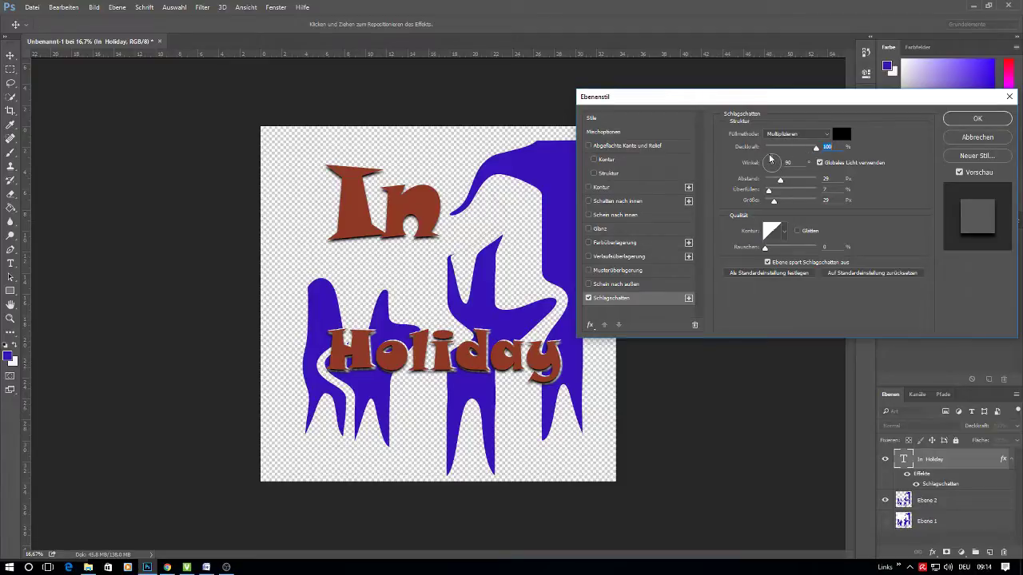
pyautogui.click(768, 163)
pyautogui.moveTo(769, 163); pyautogui.dragTo(770, 160)
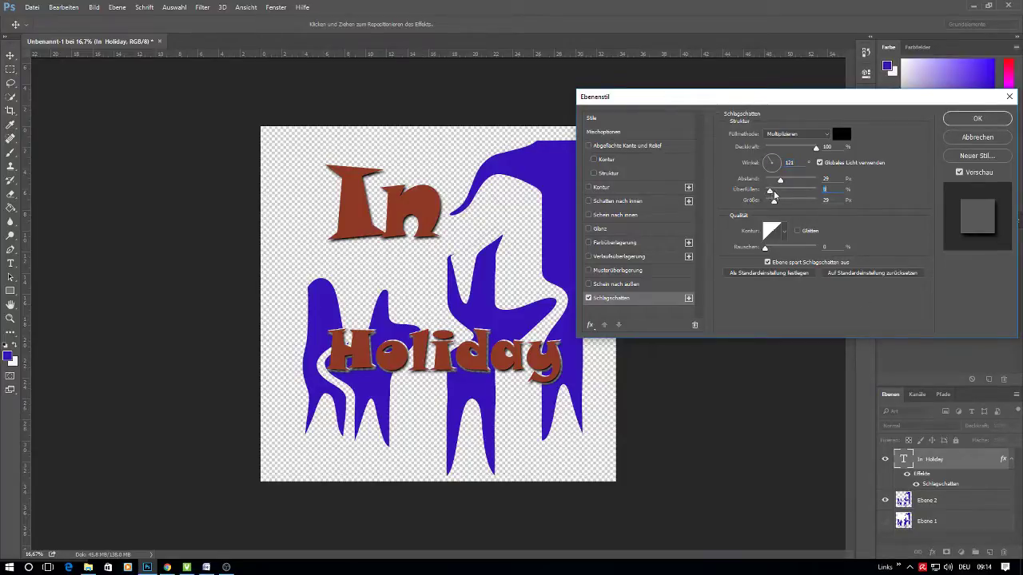
pyautogui.moveTo(768, 190)
pyautogui.mouseDown()
pyautogui.moveTo(797, 196)
pyautogui.moveTo(768, 204)
pyautogui.moveTo(777, 207)
pyautogui.mouseUp()
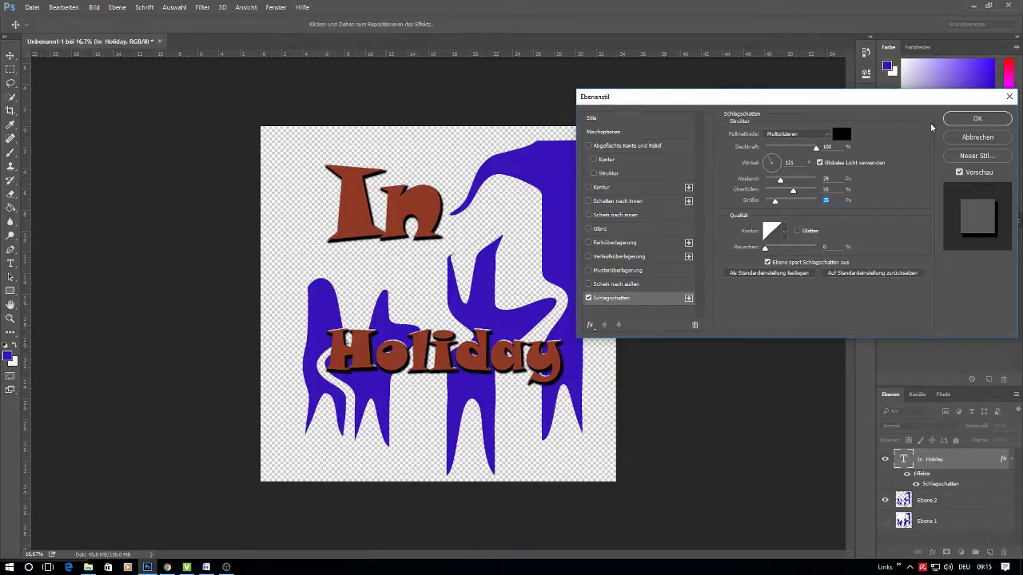
# Step: Try Satin, Inner Glow and Inner Shadow, dropping each, and add a Kontur stroke
pyautogui.click(589, 230)
pyautogui.click(589, 230)
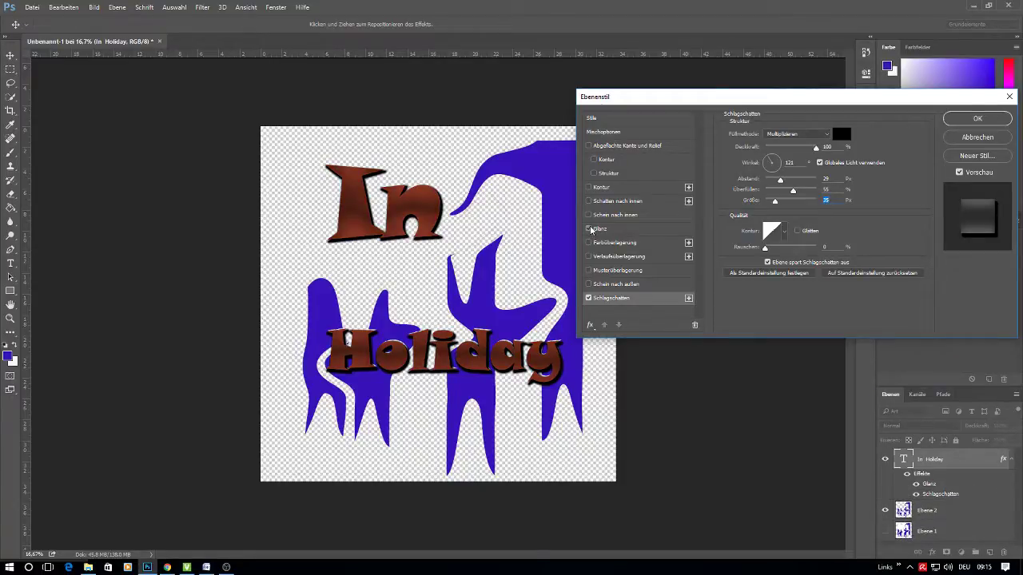
pyautogui.click(589, 215)
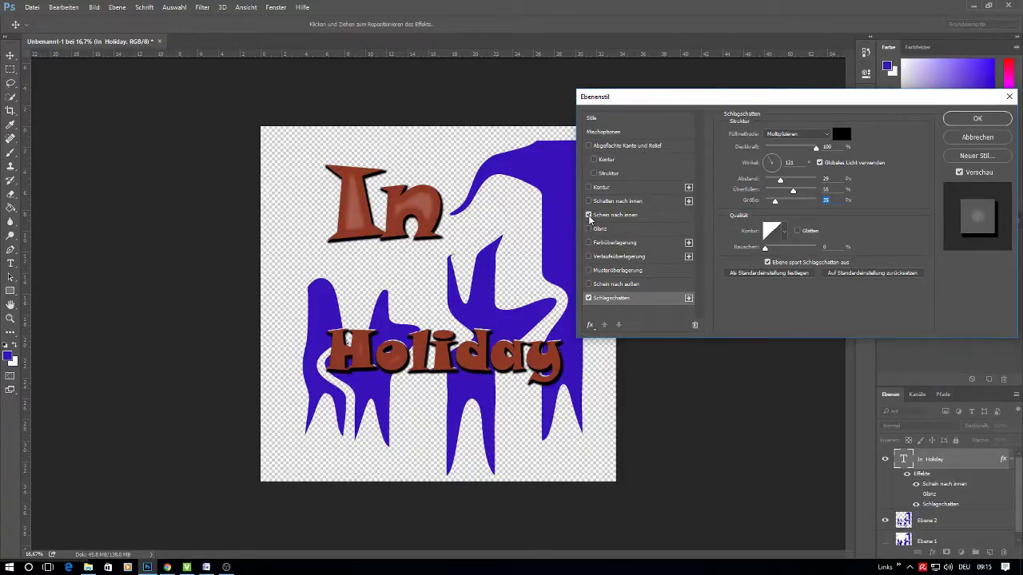
pyautogui.click(589, 215)
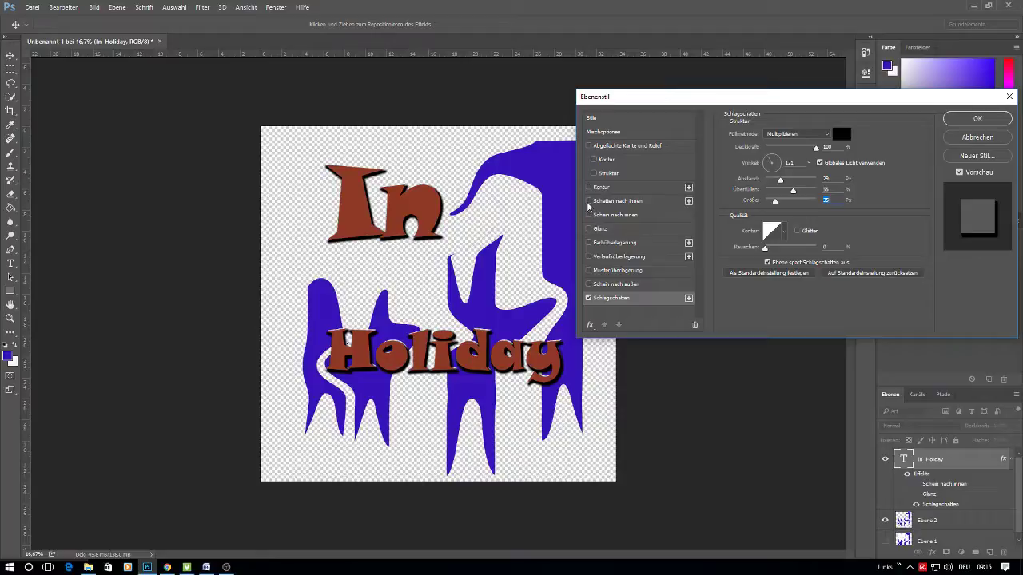
pyautogui.click(589, 202)
pyautogui.click(590, 199)
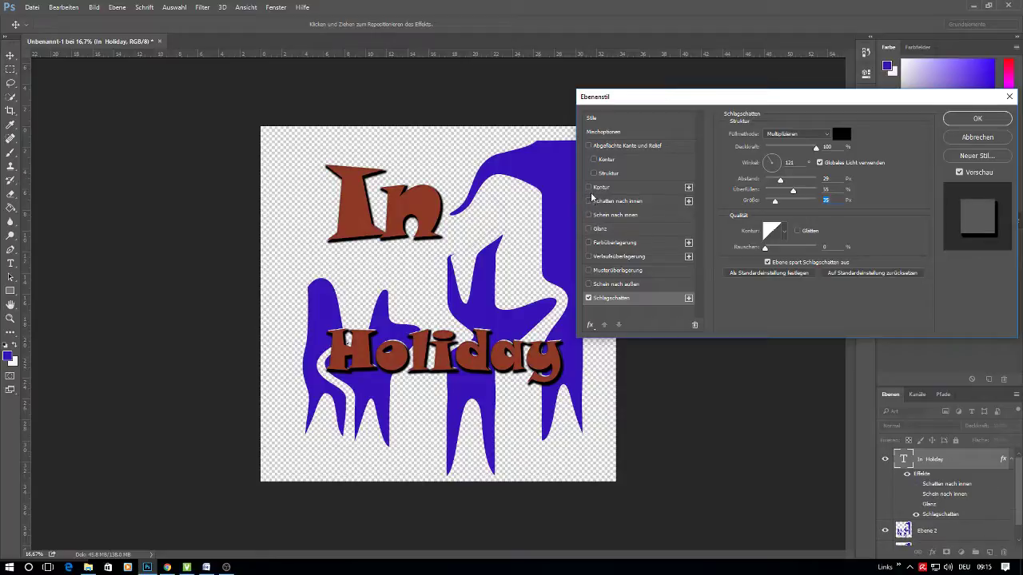
pyautogui.click(589, 188)
pyautogui.click(590, 188)
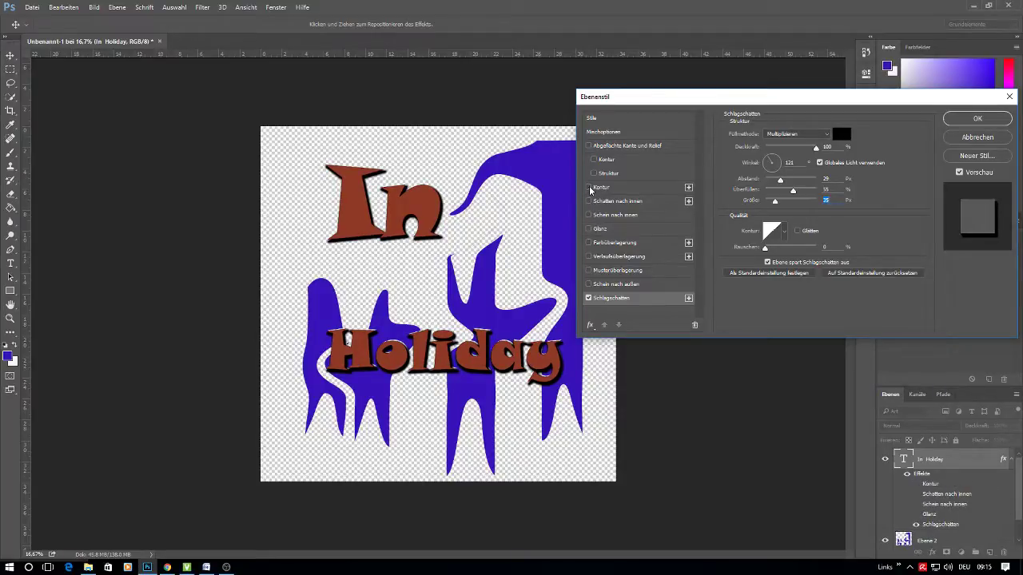
pyautogui.click(590, 188)
# Step: Try bevel and stone texture, remove them, and keep just stroke plus drop shadow
pyautogui.click(595, 162)
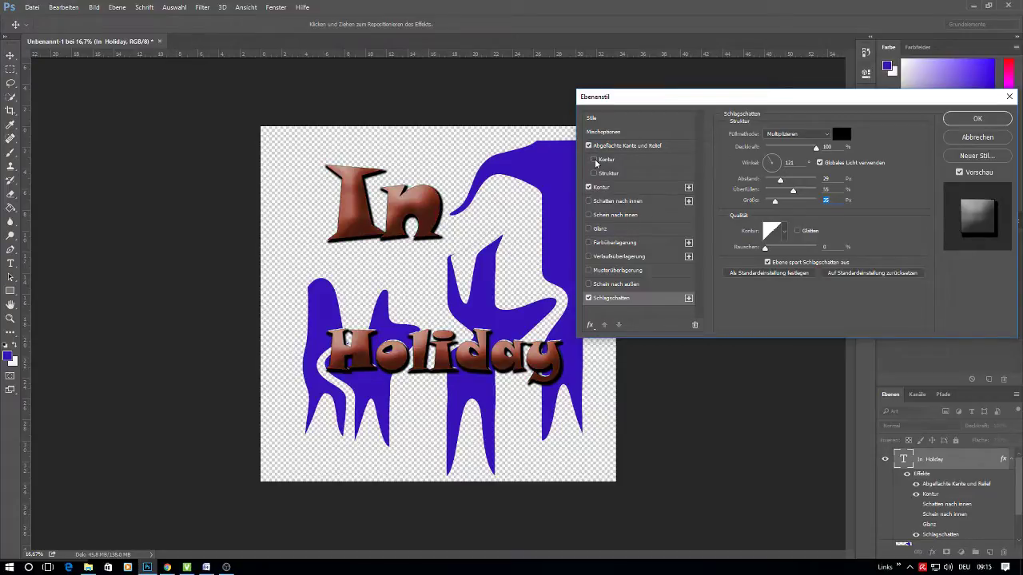
pyautogui.click(589, 147)
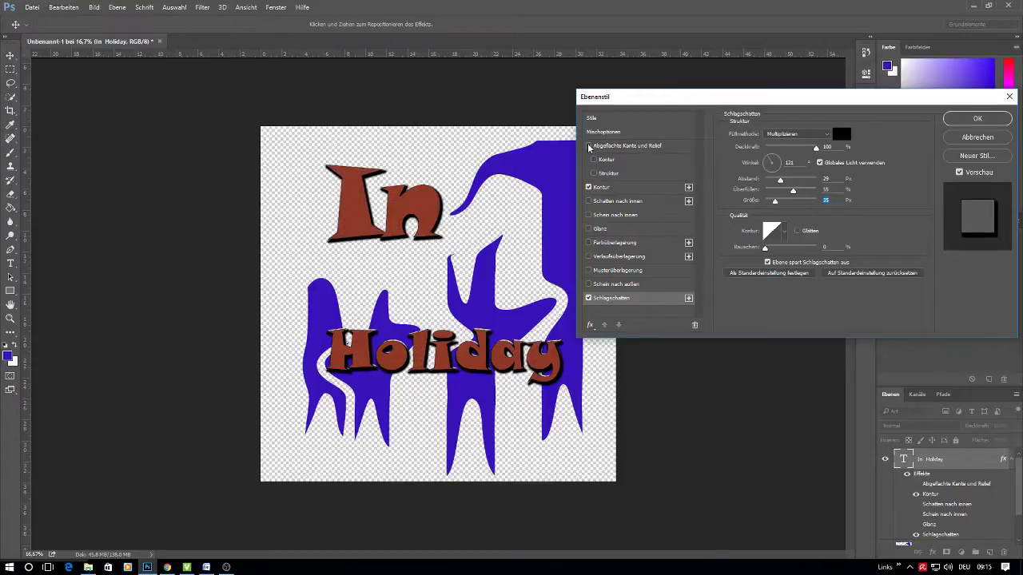
pyautogui.click(594, 160)
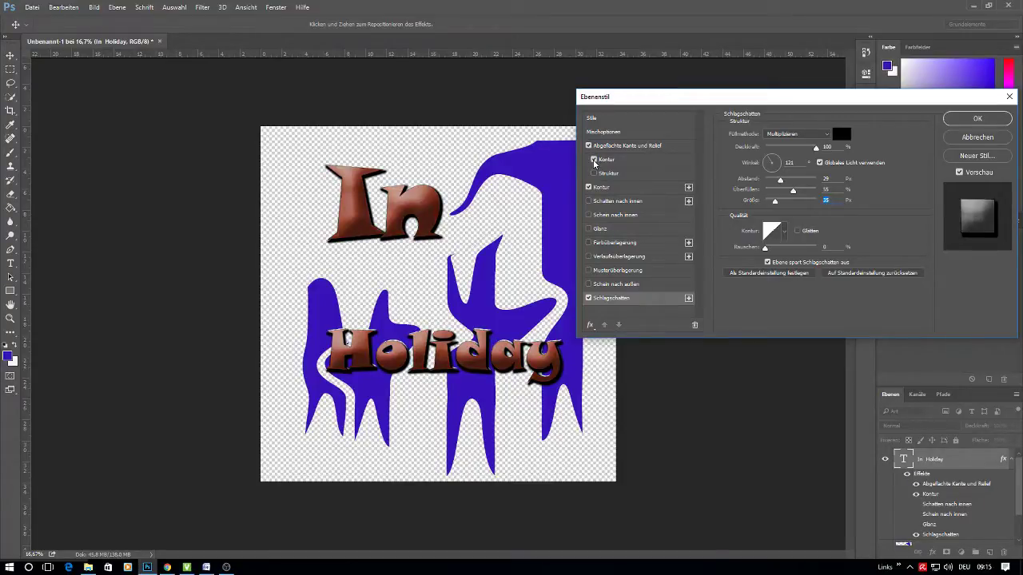
pyautogui.click(595, 173)
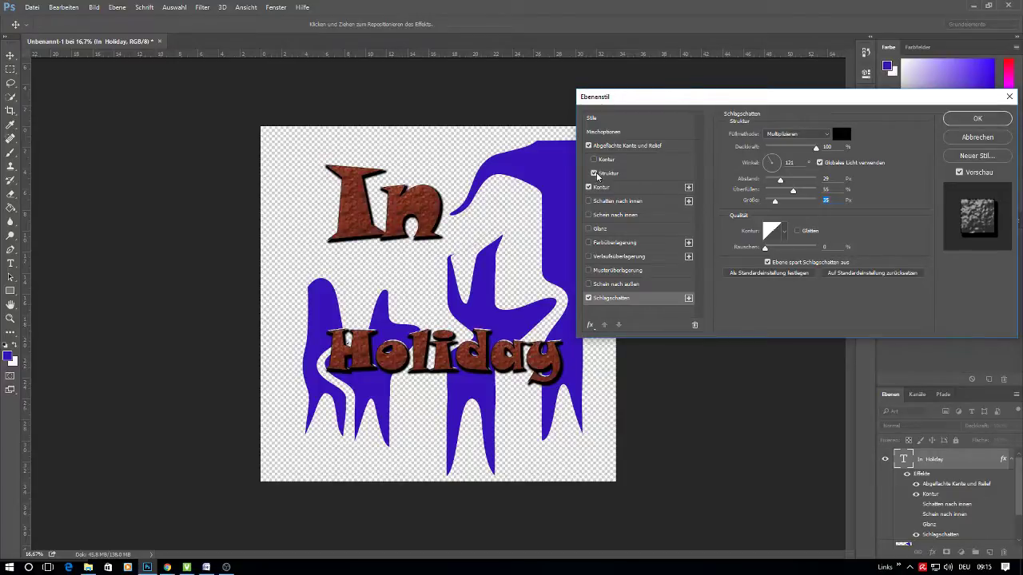
pyautogui.click(596, 174)
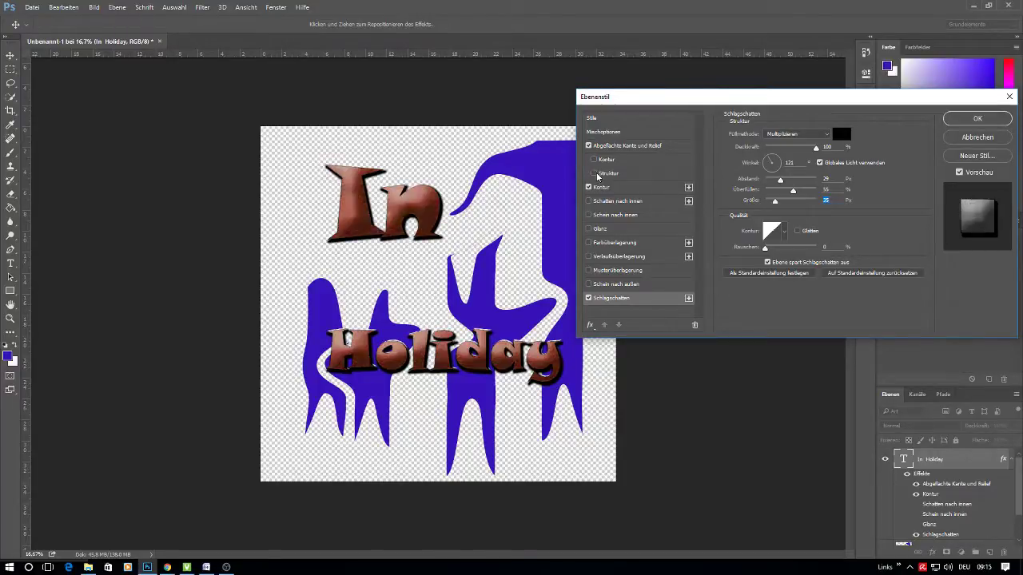
pyautogui.click(591, 145)
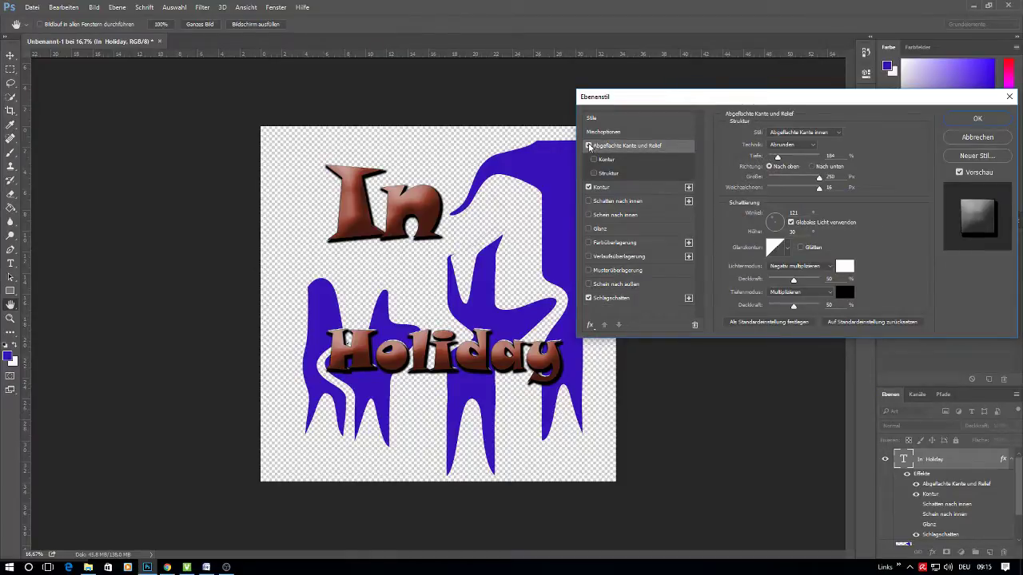
pyautogui.click(589, 146)
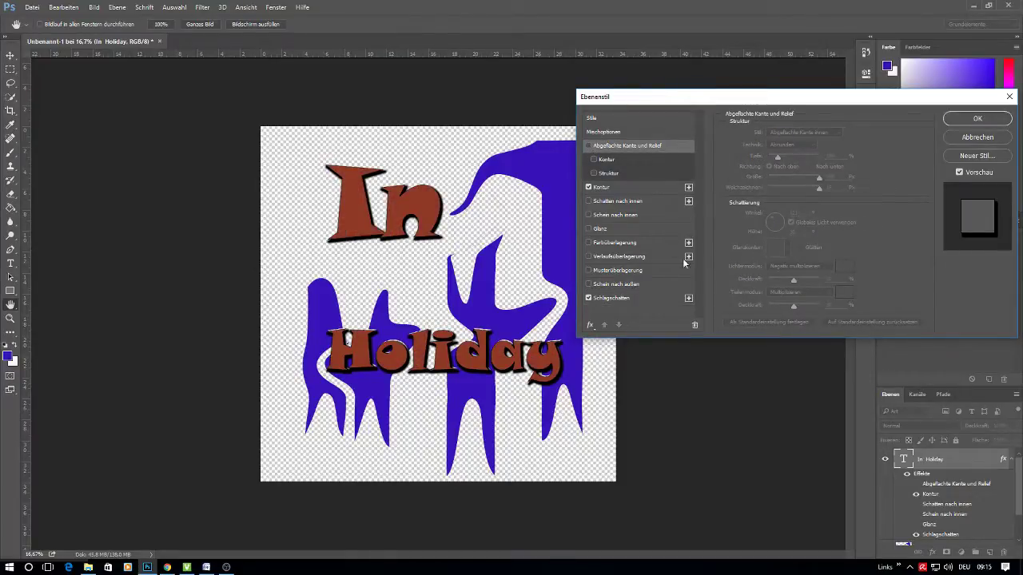
pyautogui.click(977, 118)
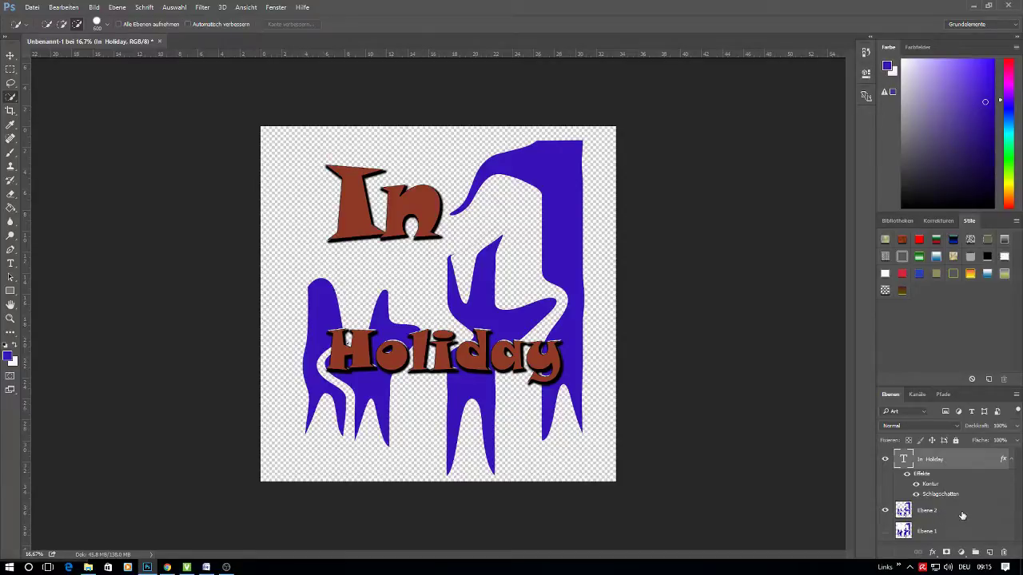
# Step: Add a drop shadow to the blue shapes on Ebene 2 and reduce its spread to 46
pyautogui.doubleClick(962, 515)
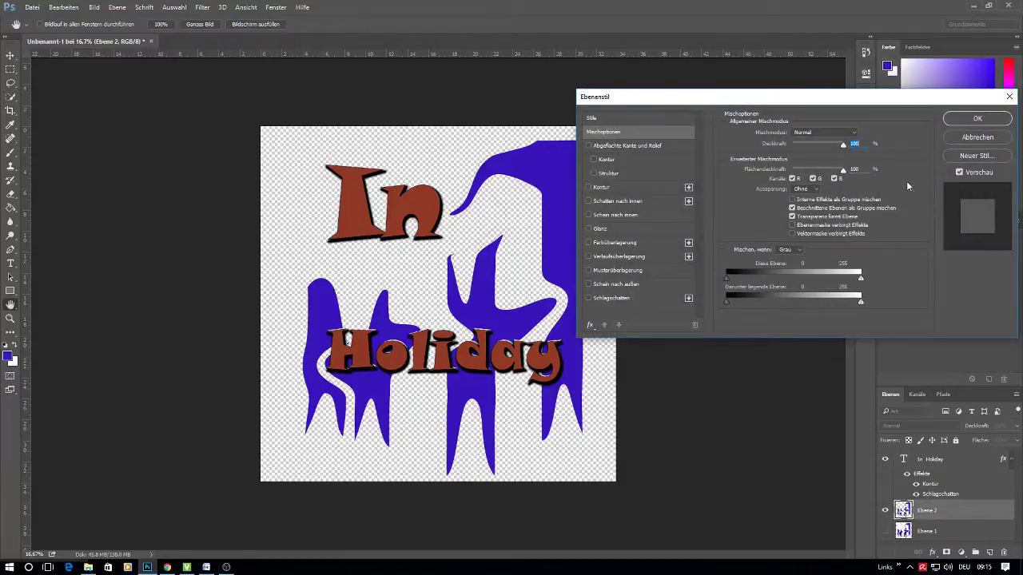
pyautogui.click(589, 298)
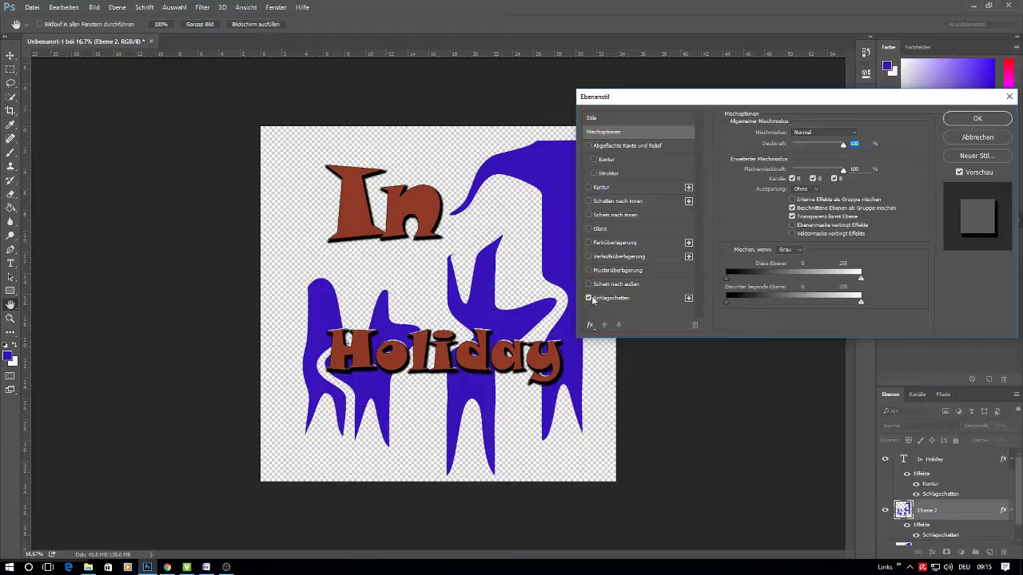
pyautogui.click(959, 119)
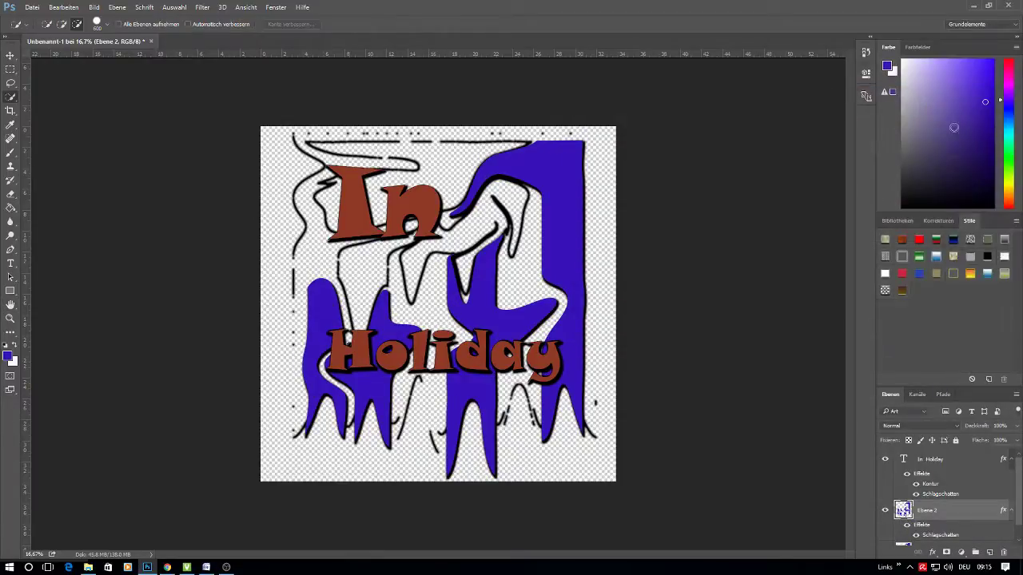
pyautogui.doubleClick(952, 539)
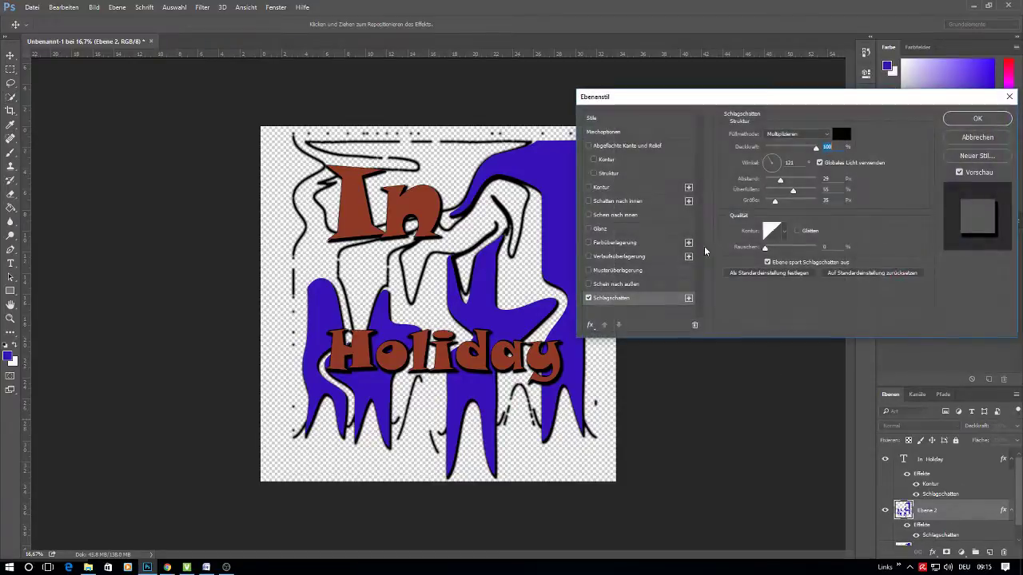
pyautogui.moveTo(793, 192); pyautogui.dragTo(773, 179)
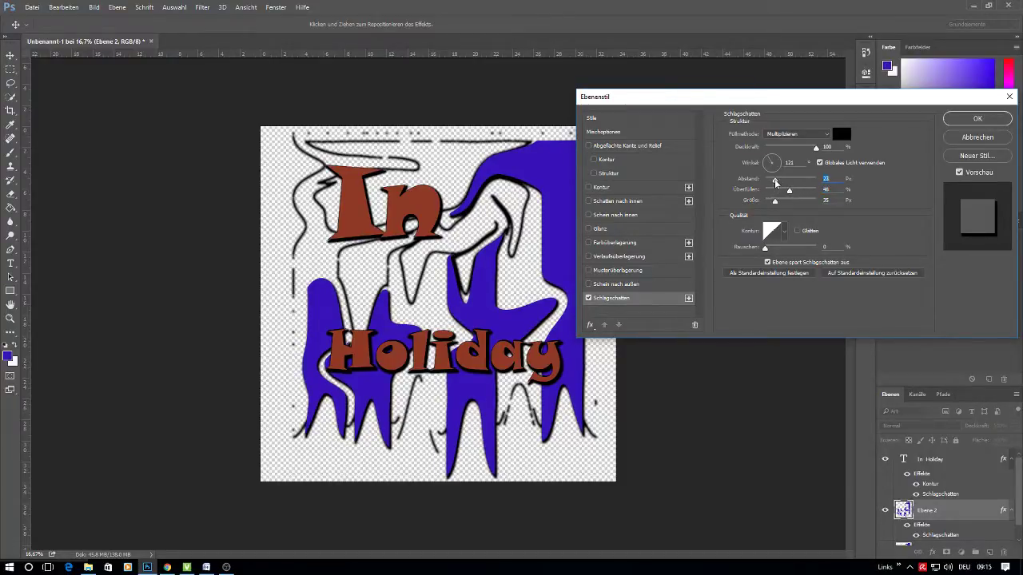
# Step: Add Inner Glow and Bevel & Emboss with Contour, and tighten the drop shadow
pyautogui.click(589, 215)
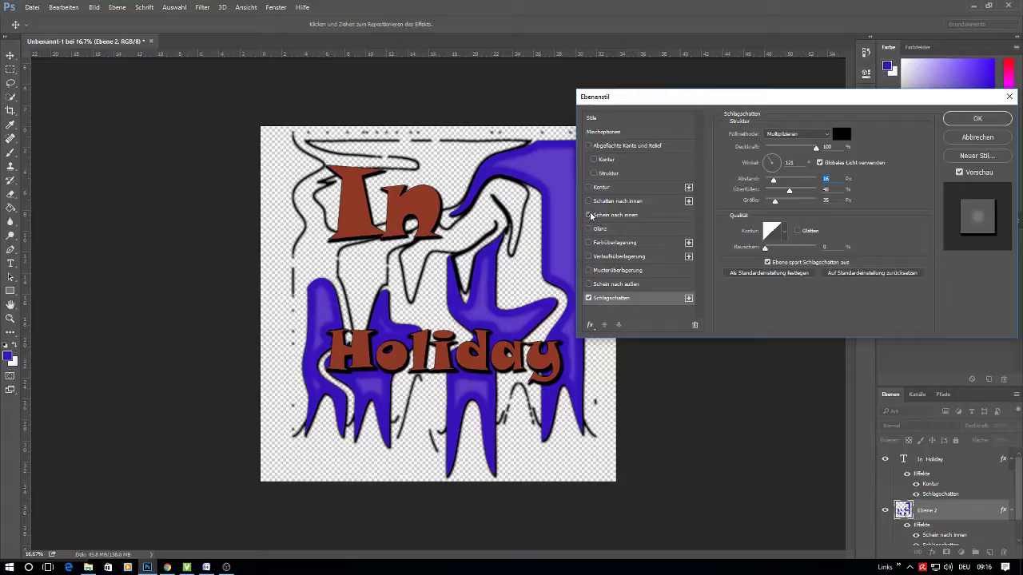
pyautogui.click(589, 201)
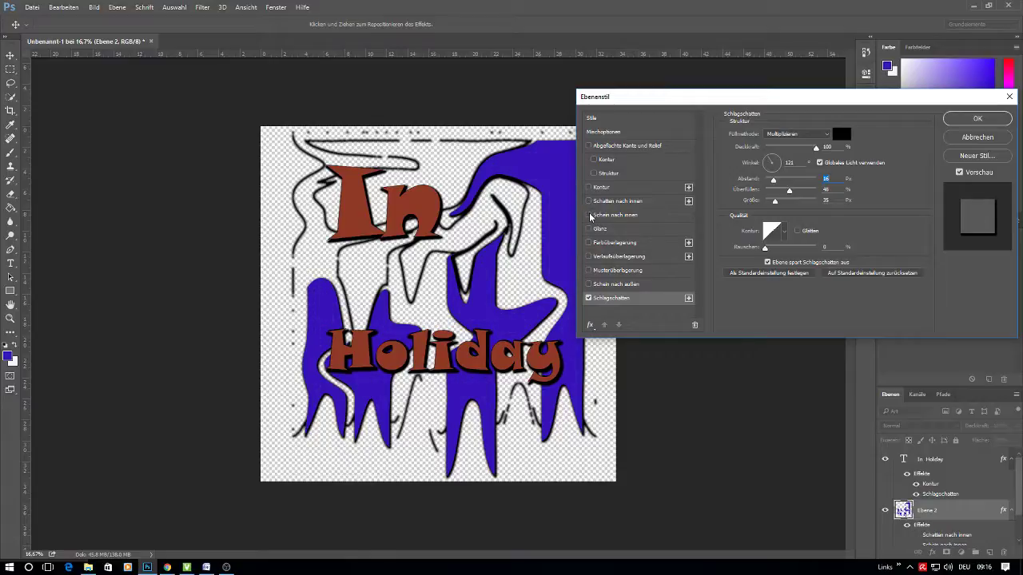
pyautogui.click(589, 215)
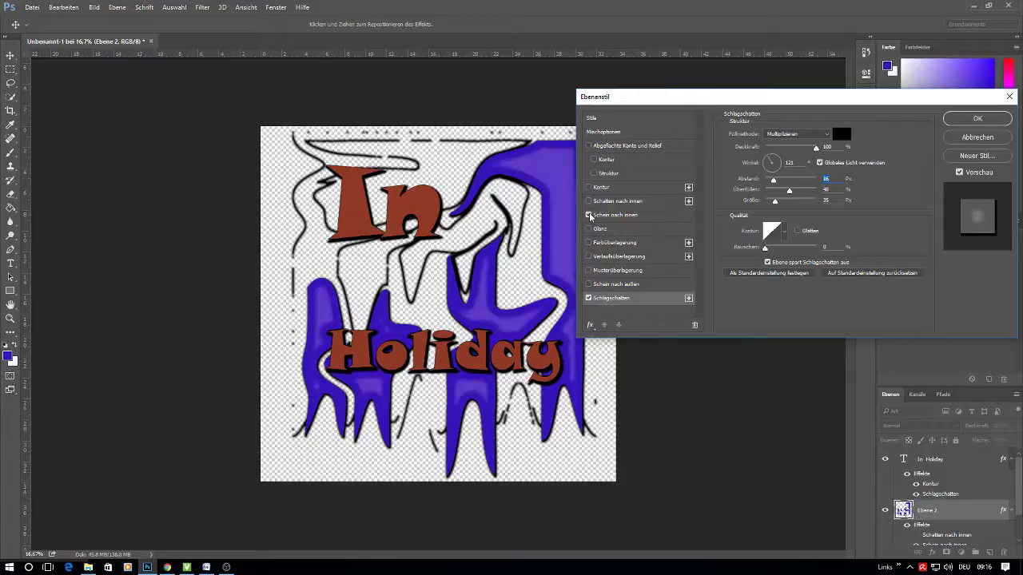
pyautogui.click(589, 283)
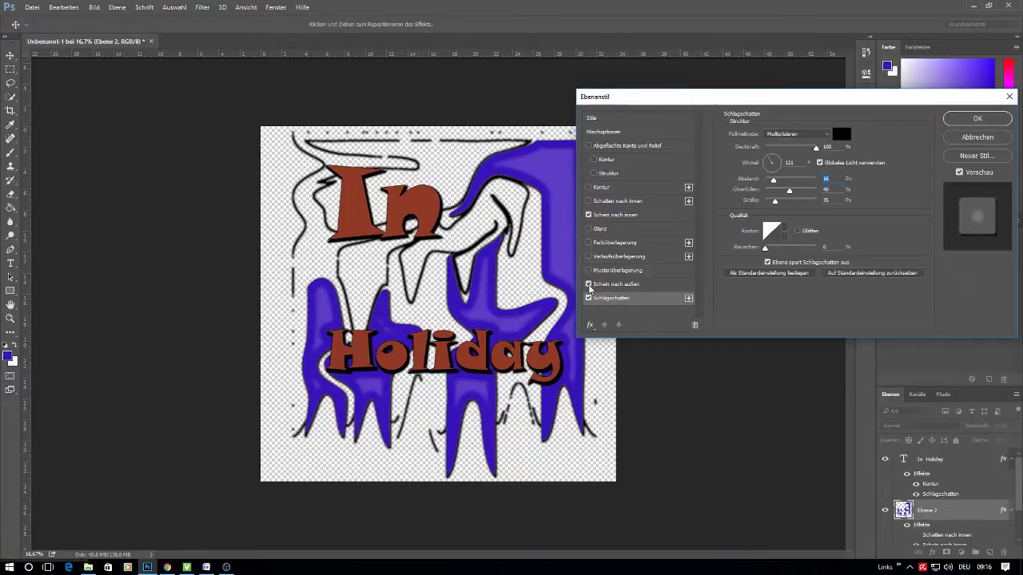
pyautogui.click(593, 160)
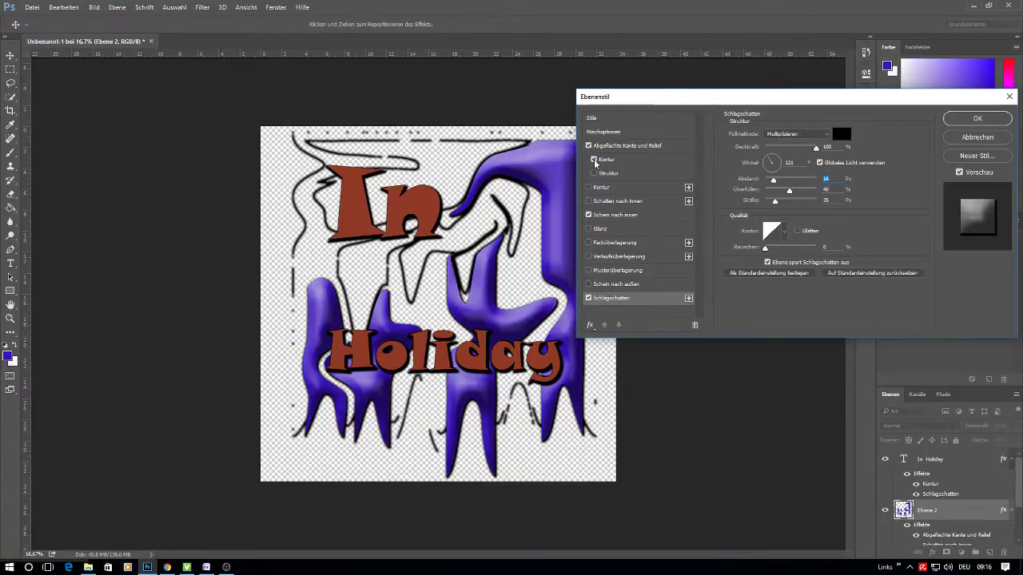
pyautogui.moveTo(645, 97); pyautogui.dragTo(693, 92)
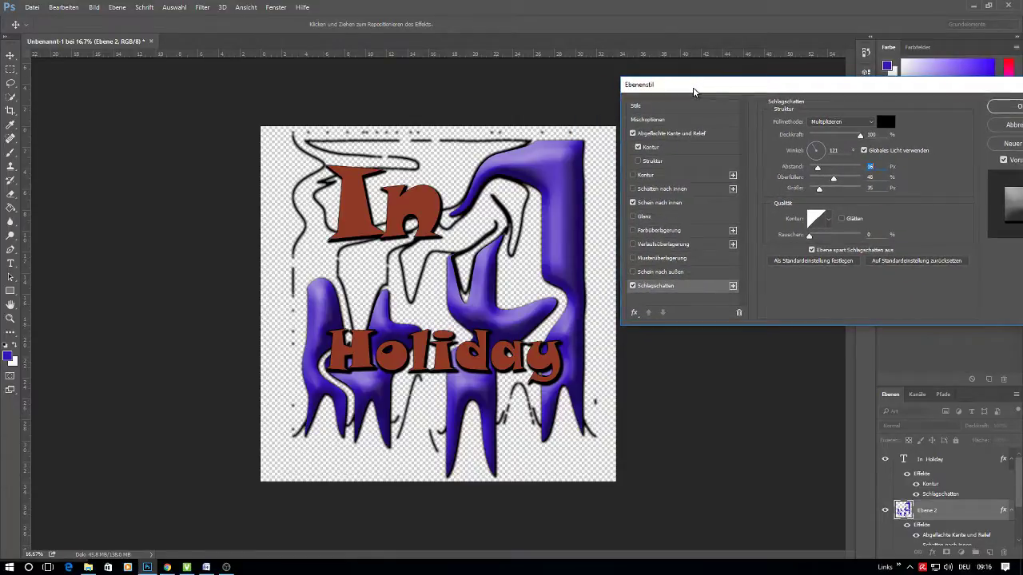
pyautogui.moveTo(833, 179)
pyautogui.mouseDown()
pyautogui.moveTo(819, 187)
pyautogui.moveTo(838, 187)
pyautogui.moveTo(814, 194)
pyautogui.mouseUp()
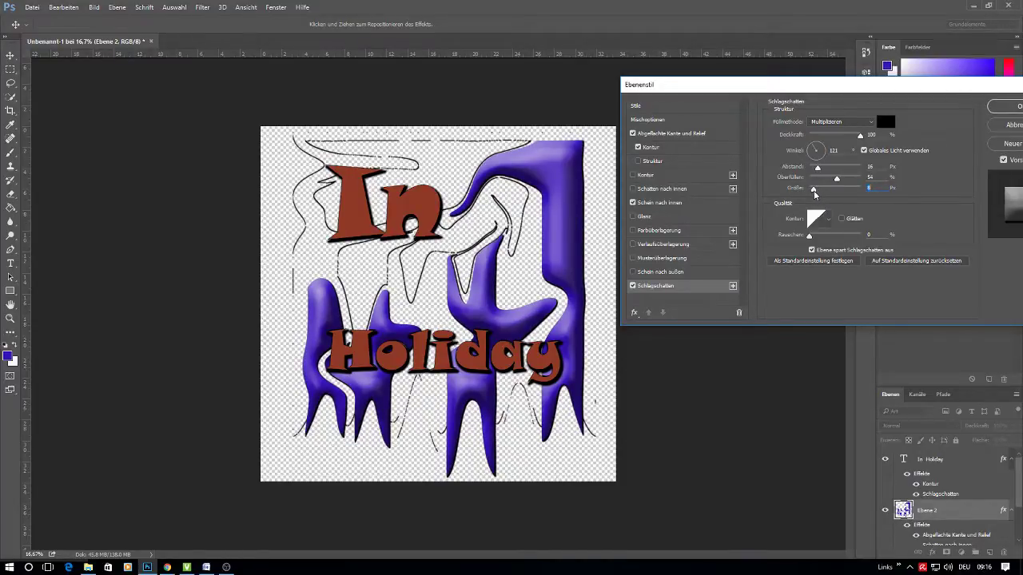
pyautogui.moveTo(995, 88); pyautogui.dragTo(962, 86)
pyautogui.click(982, 103)
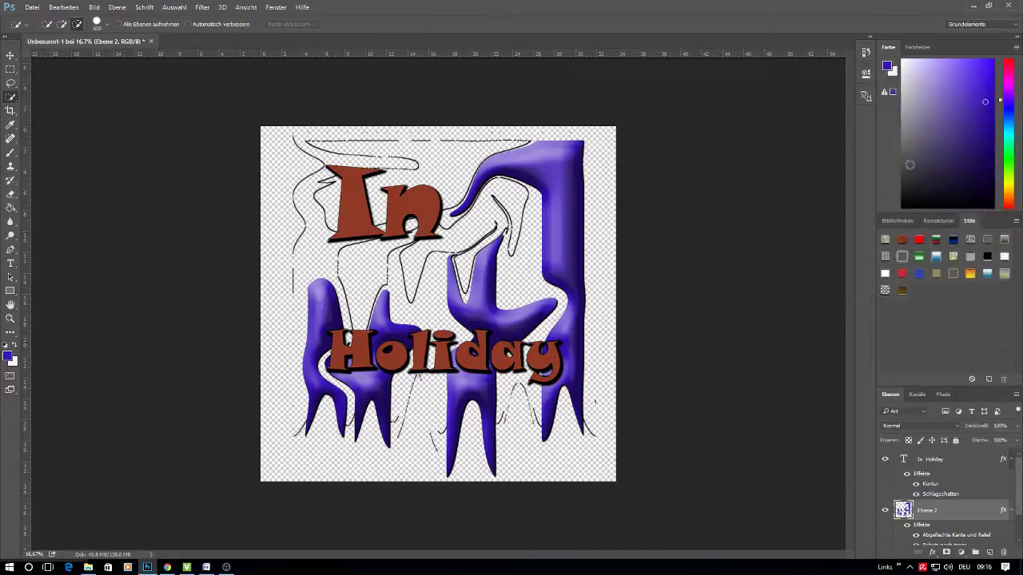
# Step: Turn off the drop shadow on the blue shapes, keeping the bevel and inner glow
pyautogui.scroll(-2, 936, 536)
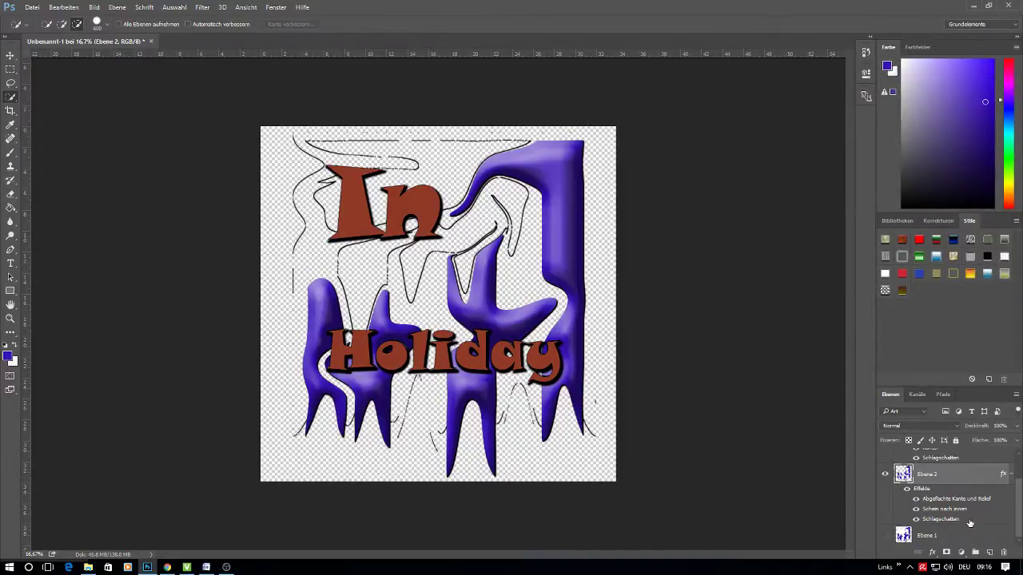
pyautogui.doubleClick(970, 521)
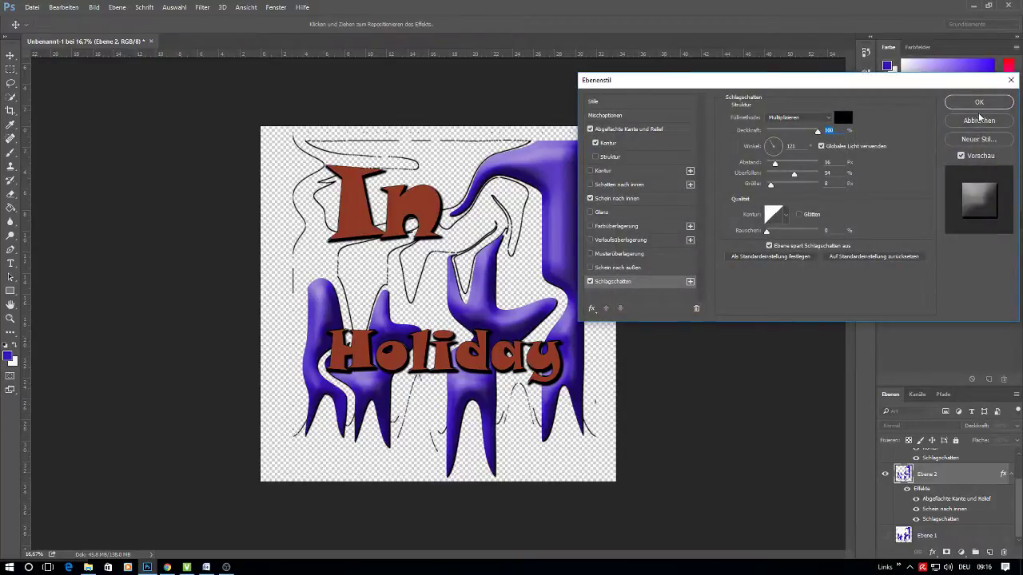
pyautogui.click(590, 282)
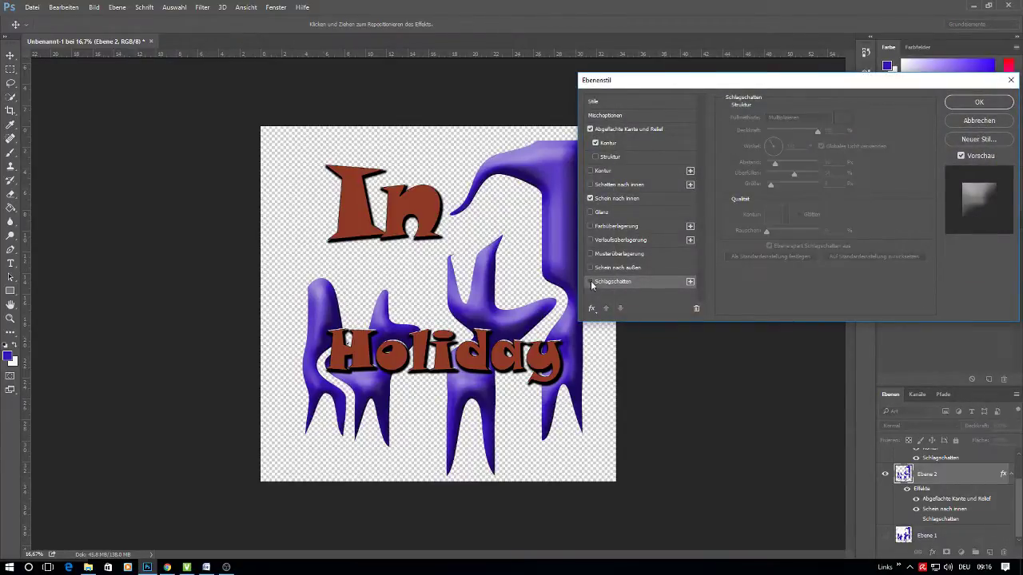
pyautogui.click(978, 101)
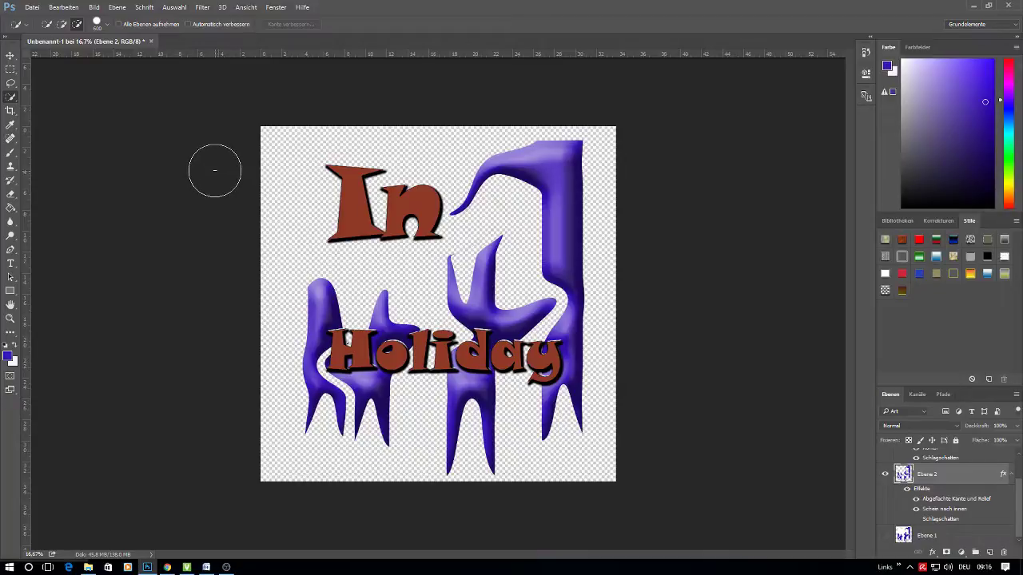
# Step: Save As into the Downloads folder with JPEG as the file format
pyautogui.click(32, 8)
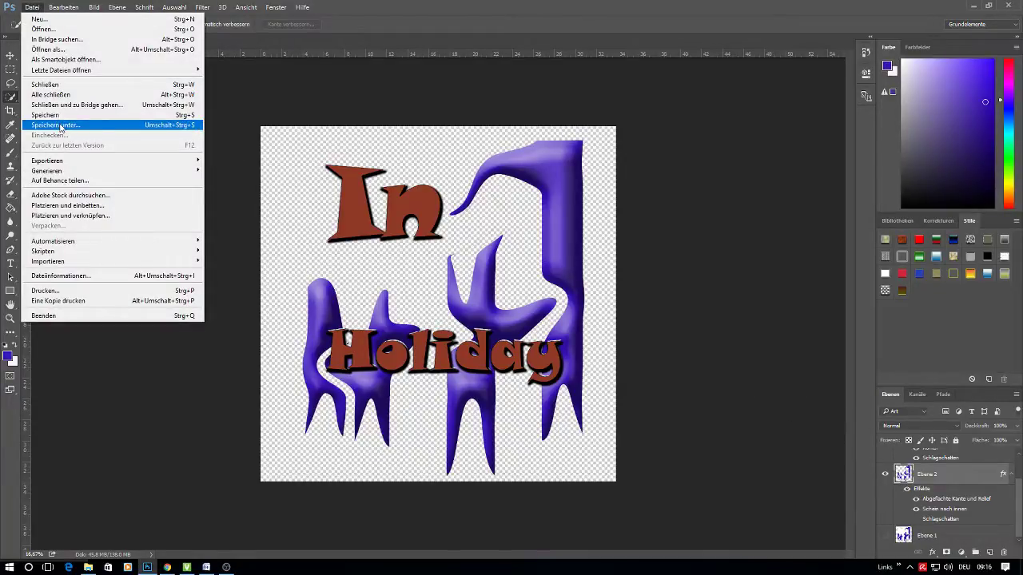
pyautogui.click(60, 129)
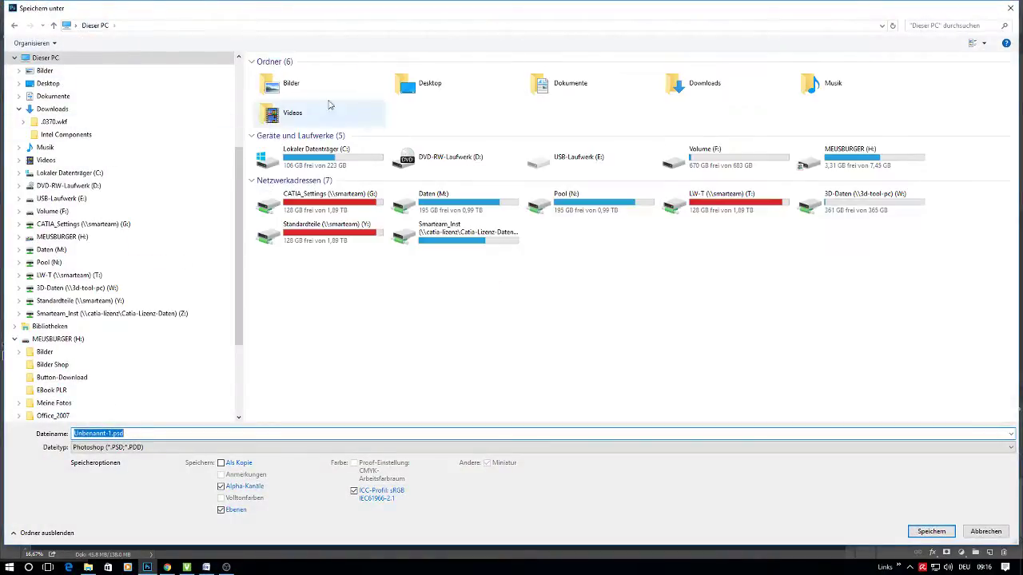
pyautogui.doubleClick(676, 84)
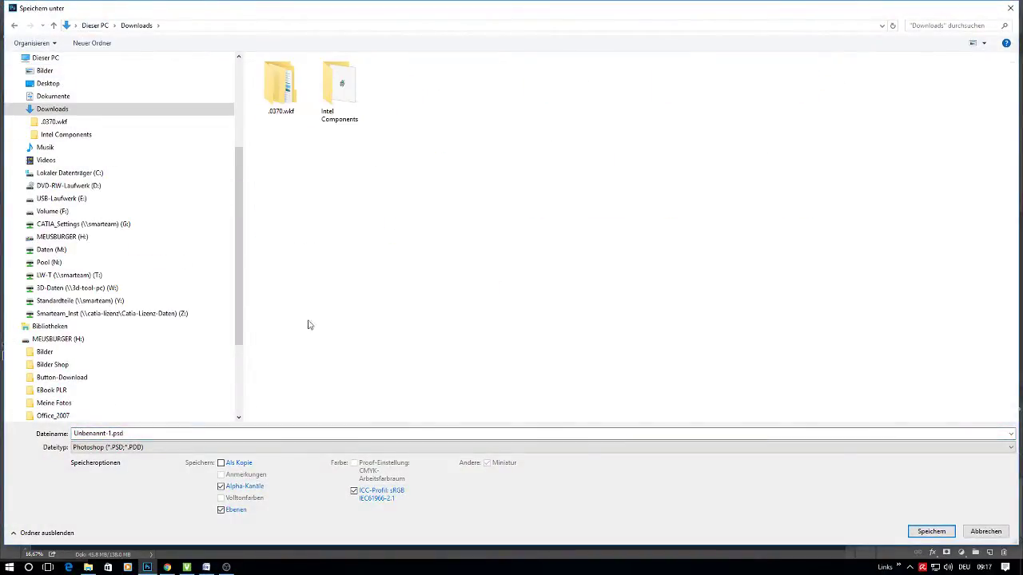
pyautogui.click(206, 446)
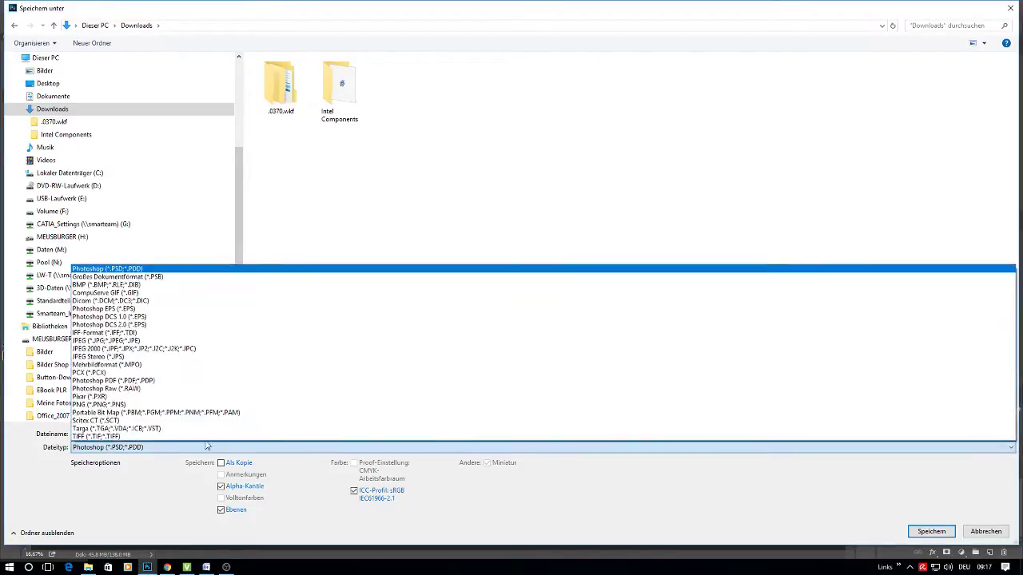
pyautogui.click(189, 340)
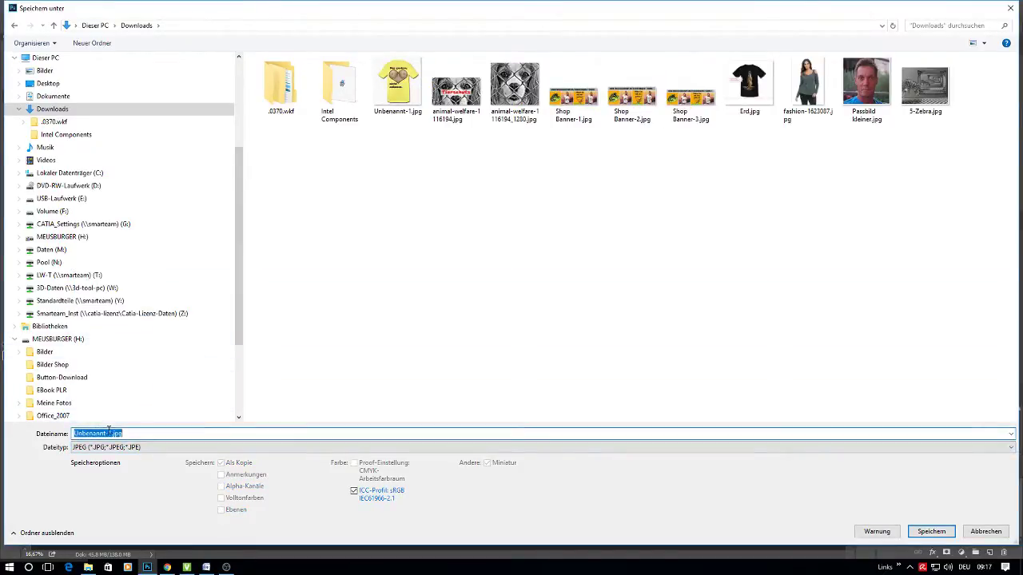
# Step: Name the file Test1000 and save it at maximum JPEG quality
pyautogui.click(110, 433)
pyautogui.moveTo(109, 433); pyautogui.dragTo(15, 434)
pyautogui.write('Test')
pyautogui.write('1000')
pyautogui.click(931, 533)
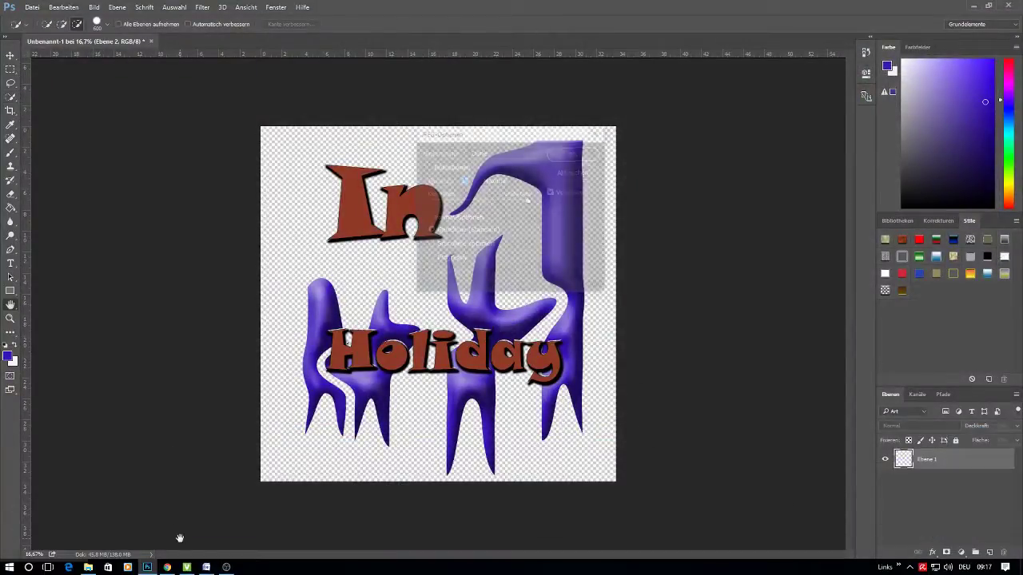
pyautogui.click(577, 154)
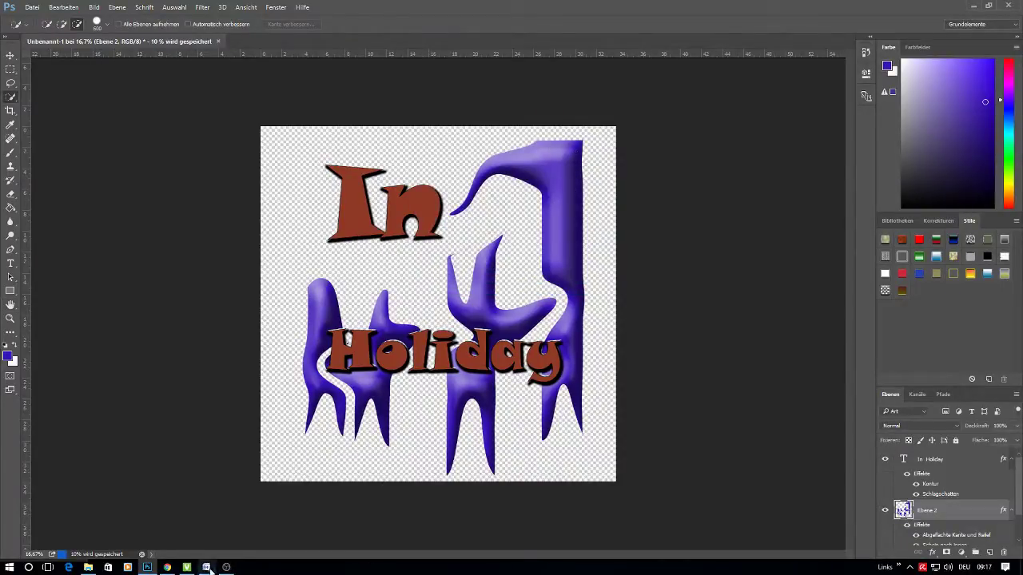
pyautogui.click(227, 568)
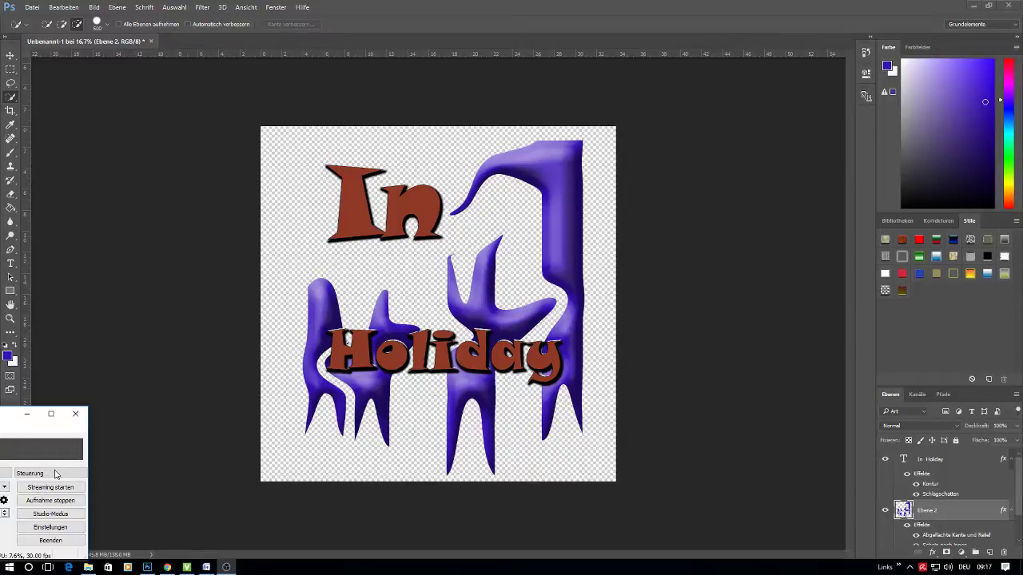